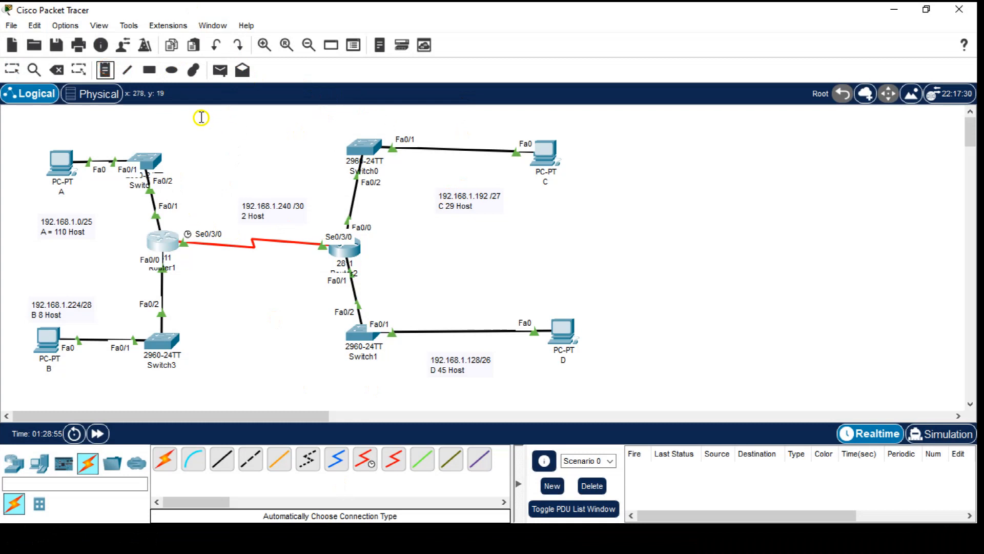
- Add a "vlsm" note above the topology and shift the switch beside PC A into line directly above Router1
left_click(191, 116)
type("vlsm")
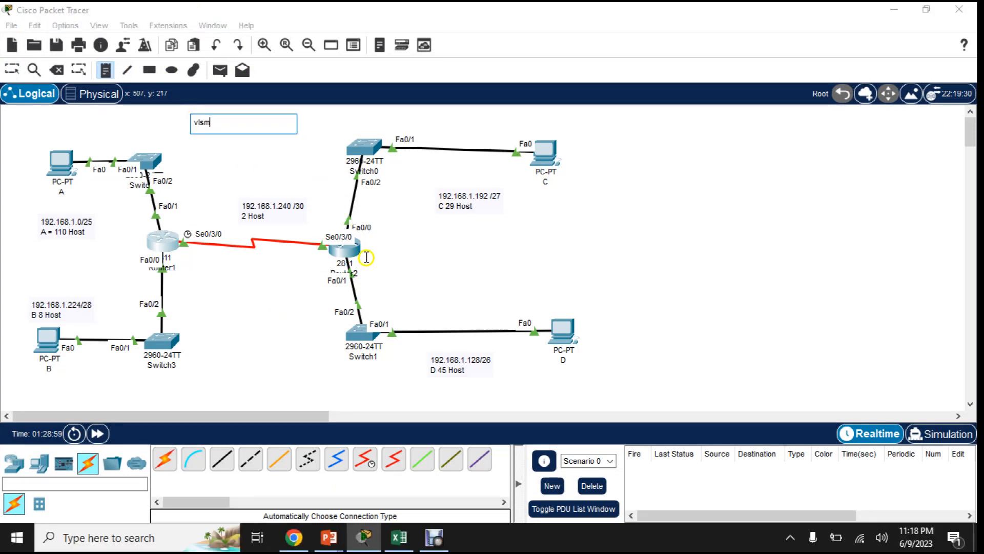
left_click(283, 177)
left_click(198, 122)
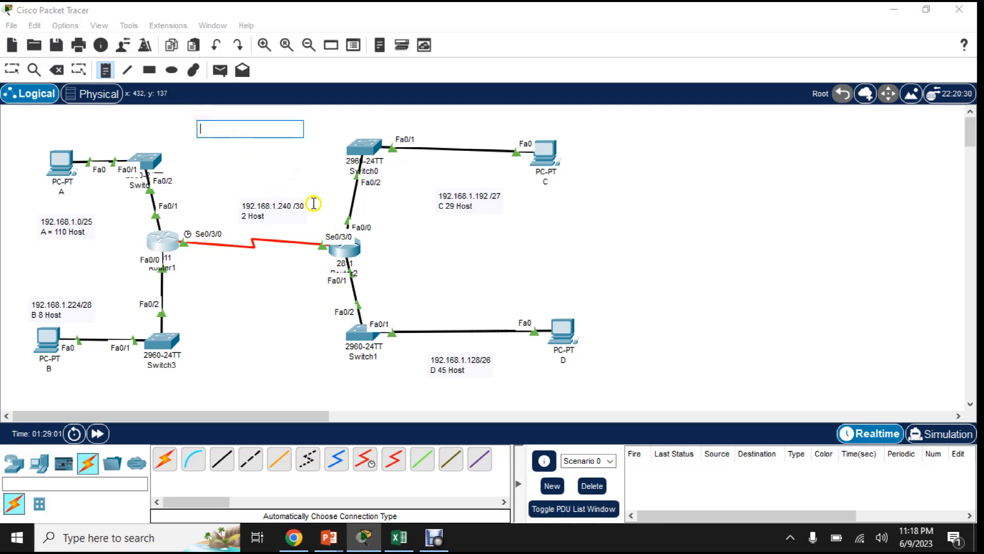
key("Escape")
left_click_drag(204, 124, 229, 115)
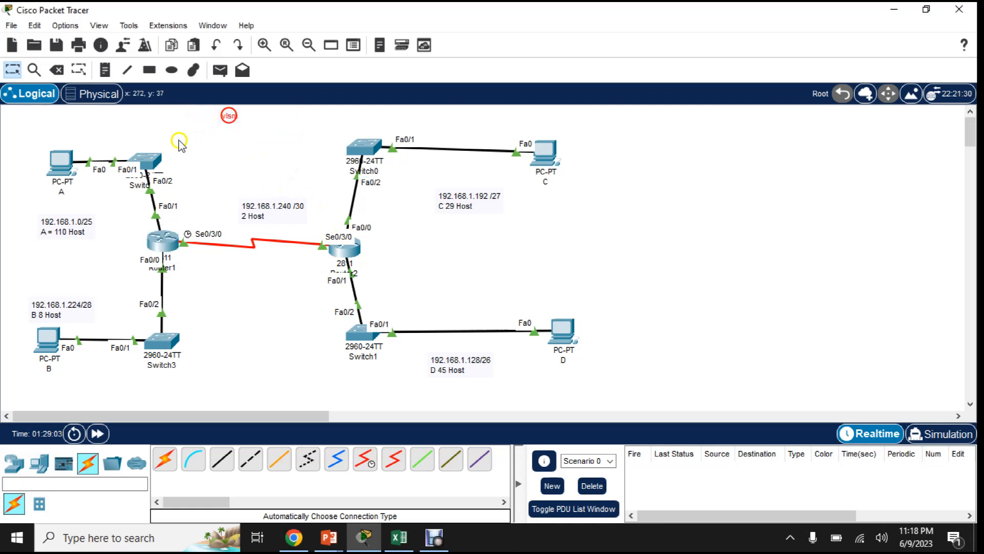
mouse_move(151, 164)
left_mouse_down()
mouse_move(177, 154)
mouse_move(159, 150)
mouse_move(172, 153)
mouse_move(168, 167)
left_mouse_up()
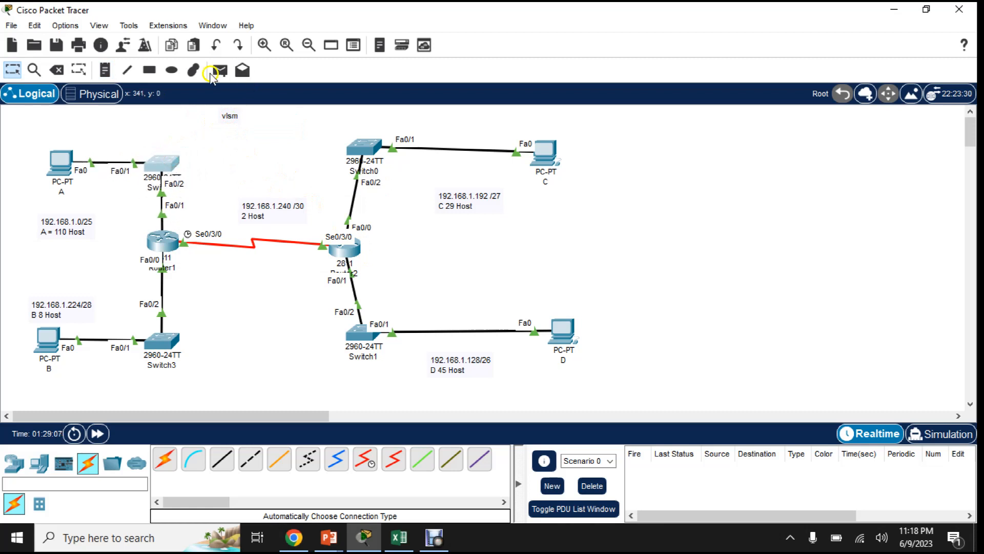
- Draw unfilled outline ellipses around the PC A and PC B networks, and move the shape palette clear of the topology
left_click(193, 67)
left_click(365, 69)
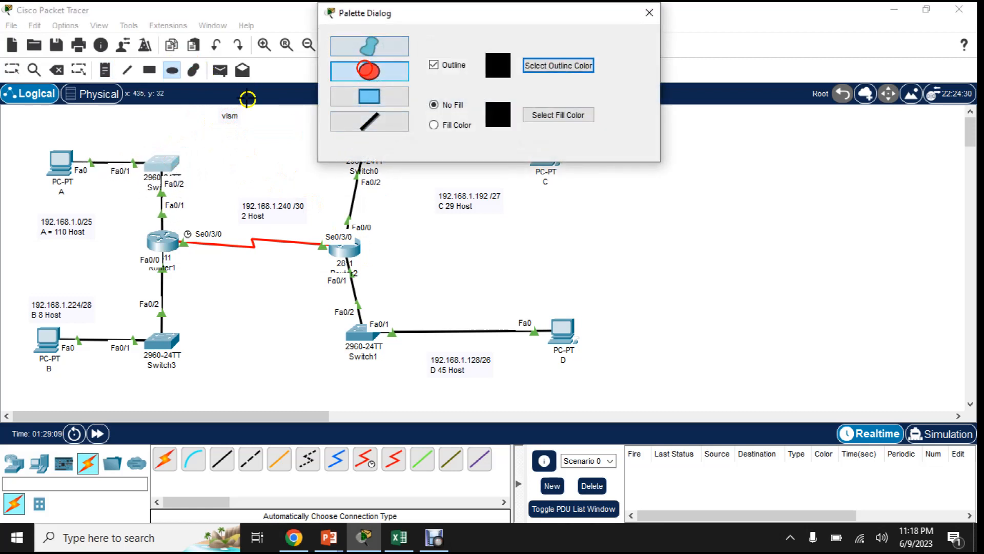
mouse_move(11, 128)
left_mouse_down()
mouse_move(143, 198)
mouse_move(112, 261)
mouse_move(154, 259)
mouse_move(144, 255)
left_mouse_up()
left_click(370, 71)
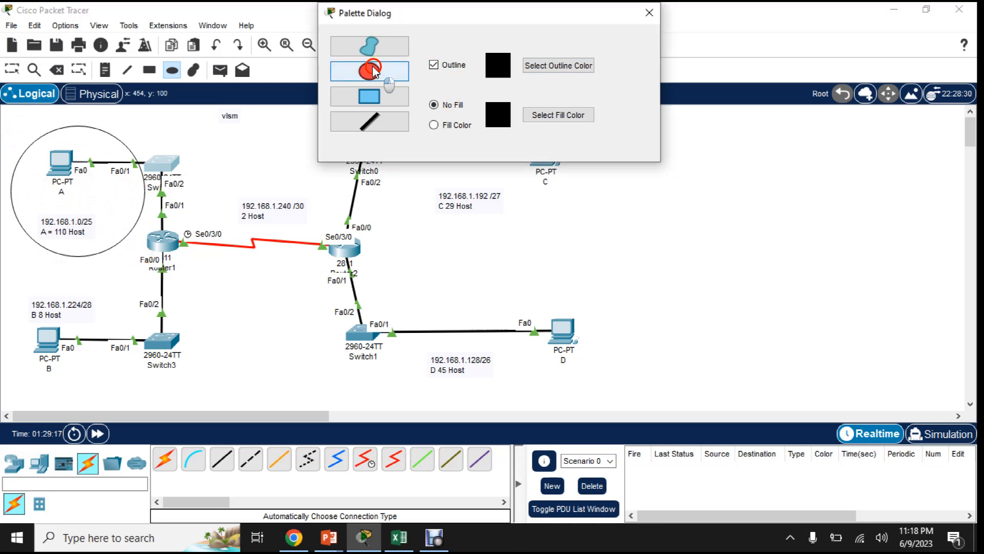
left_click_drag(11, 265, 145, 391)
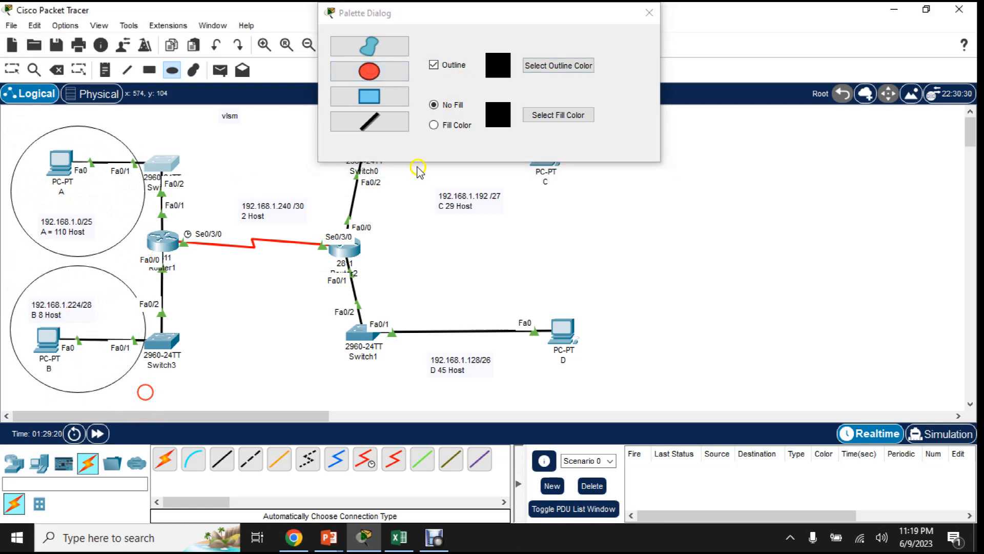
left_click_drag(472, 14, 847, 14)
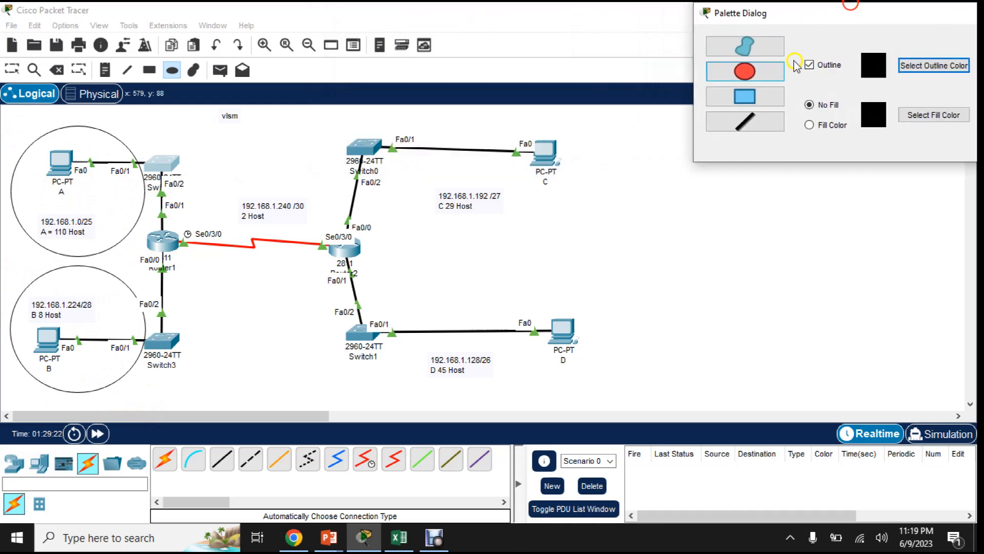
left_click(387, 115)
mouse_move(387, 114)
left_mouse_down()
mouse_move(434, 241)
mouse_move(616, 231)
mouse_move(592, 226)
mouse_move(575, 182)
left_mouse_up()
key("Escape")
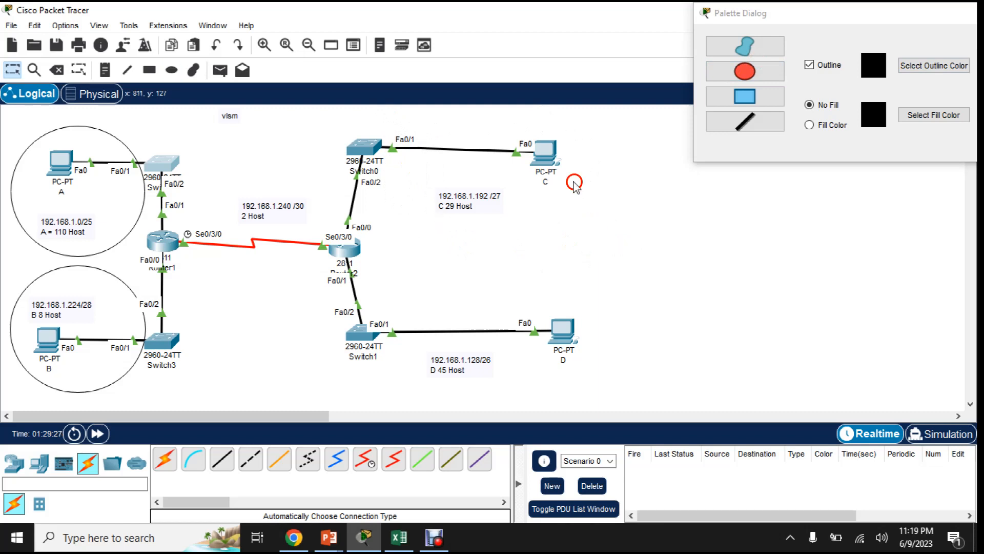
- Draw unfilled outline ellipses around the PC C and PC D networks, and close the shape palette
left_click(724, 71)
left_click_drag(378, 118, 604, 228)
key("Escape")
left_click(743, 67)
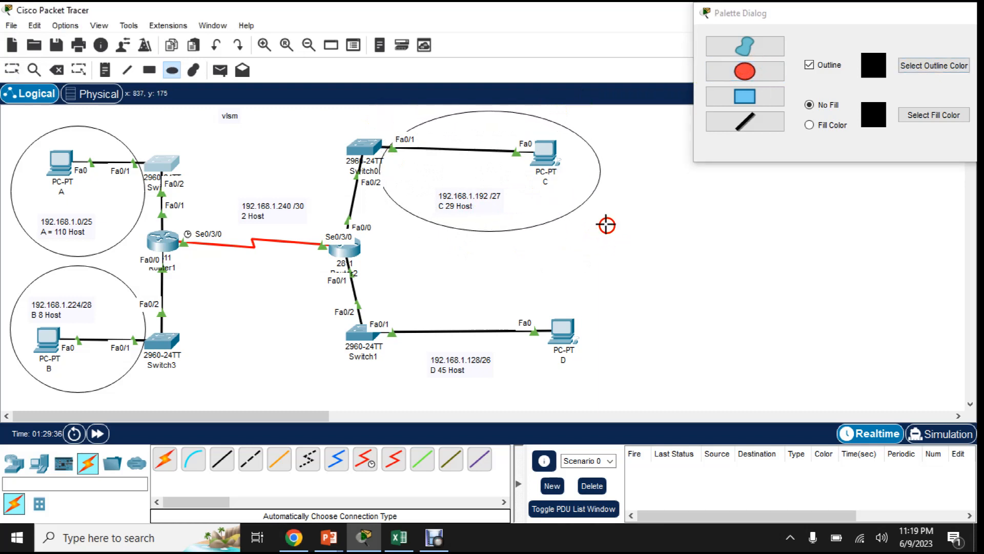
left_click(745, 71)
left_click_drag(609, 286, 376, 408)
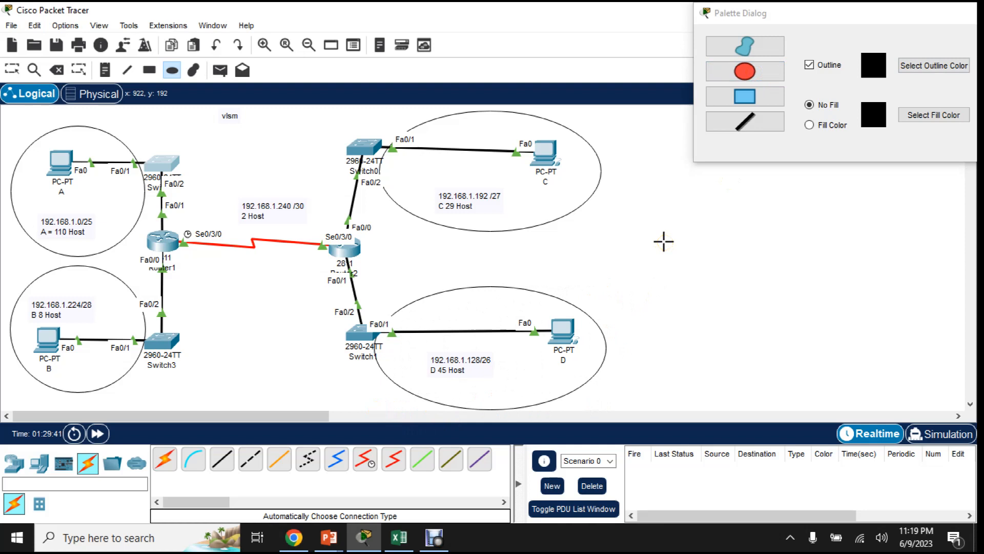
left_click_drag(902, 17, 825, 20)
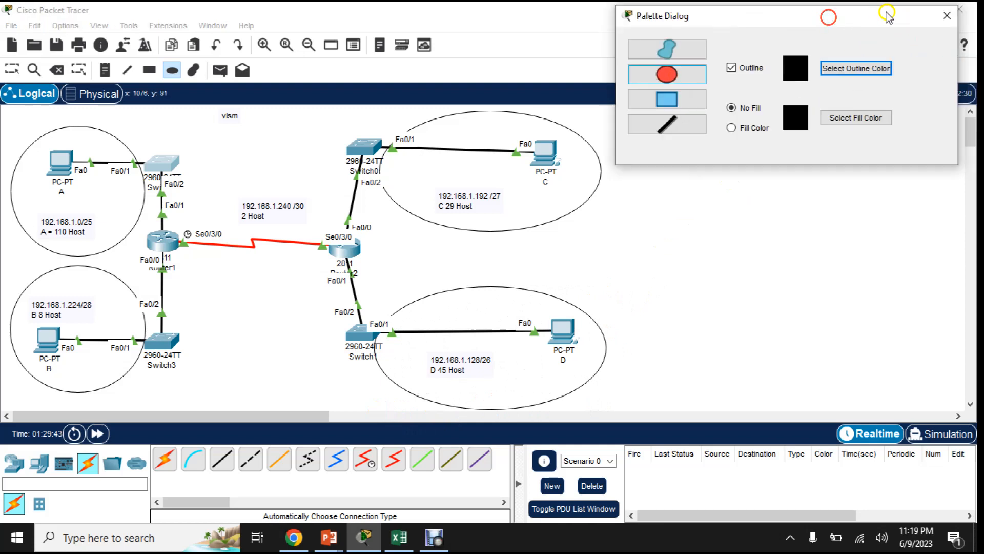
left_click(952, 17)
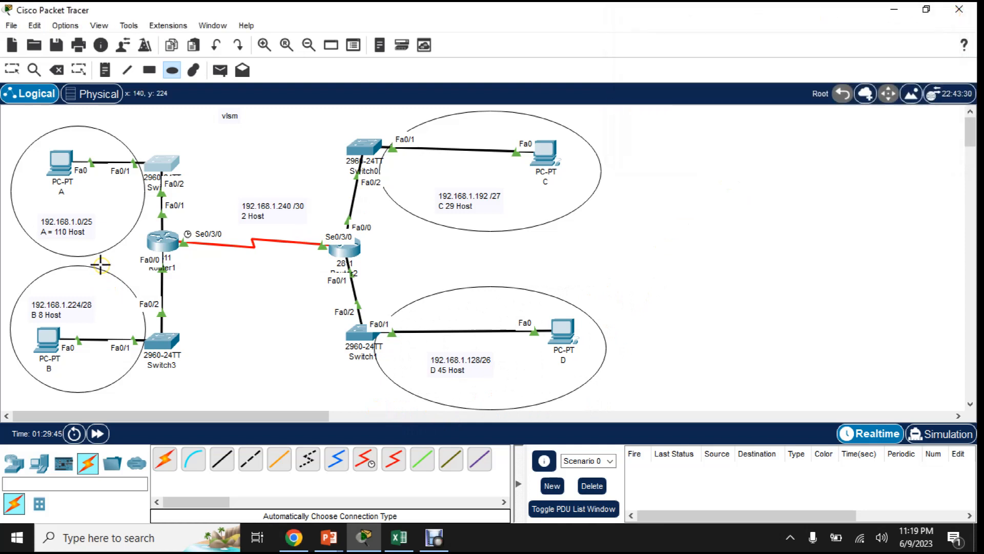
key("Escape")
left_click(41, 227)
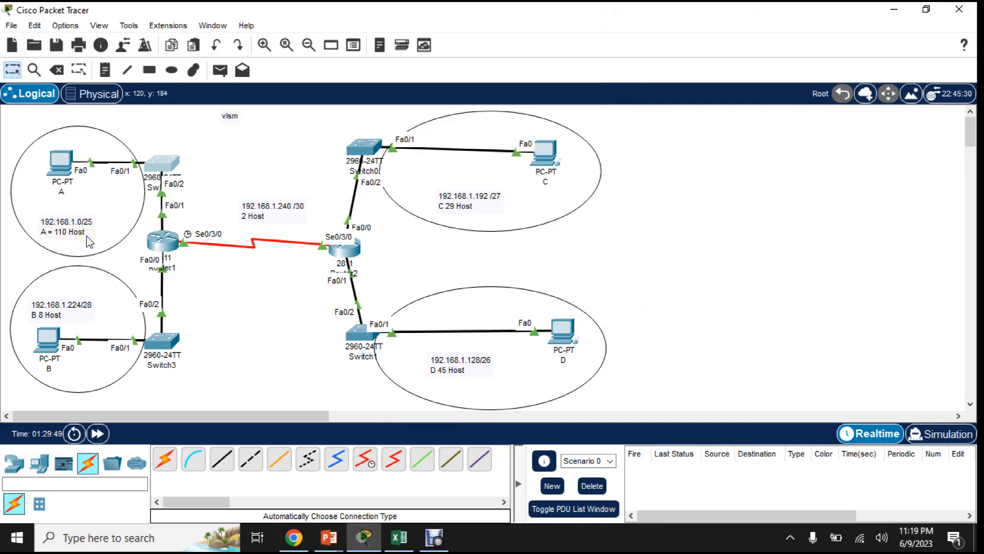
left_click(53, 164)
left_click(60, 172)
left_click(46, 342)
- Review the static IPv4 address, subnet mask and default gateway in PC A's IP configuration, and close its window
left_click(62, 163)
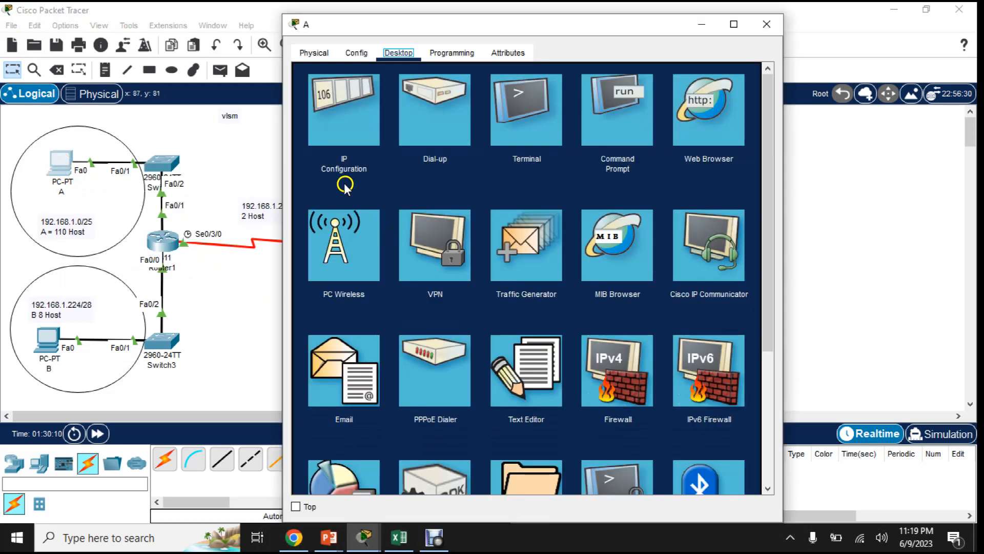
left_click(361, 109)
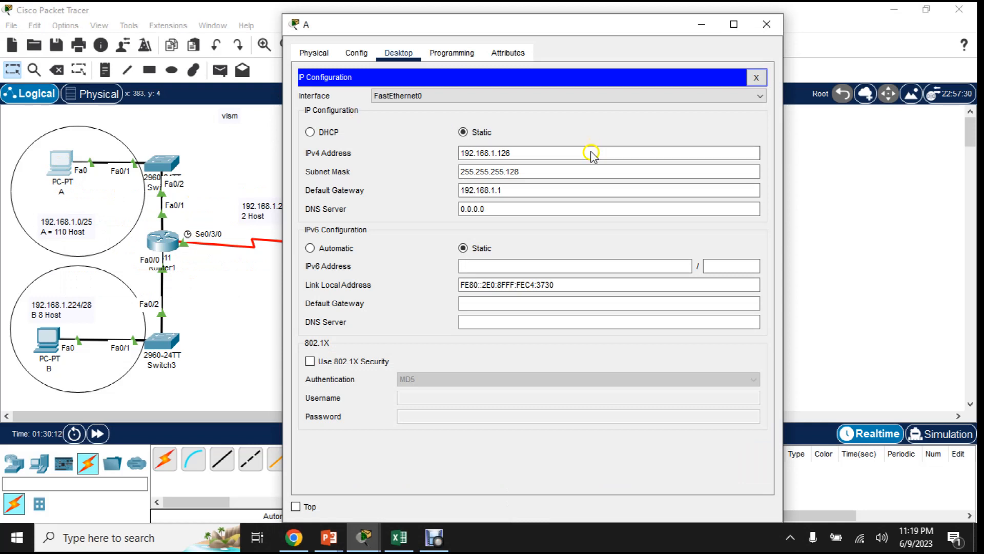
left_click(519, 157)
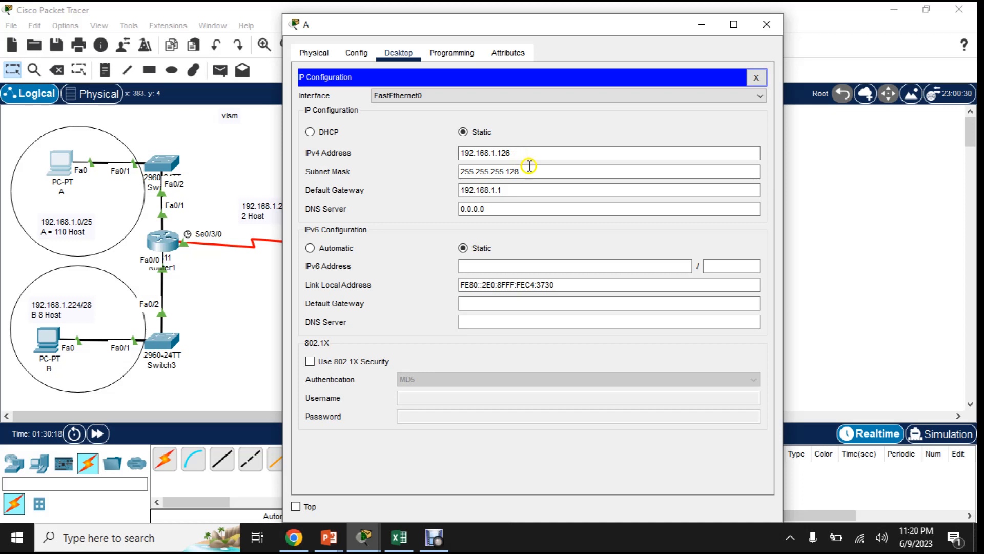
left_click(529, 167)
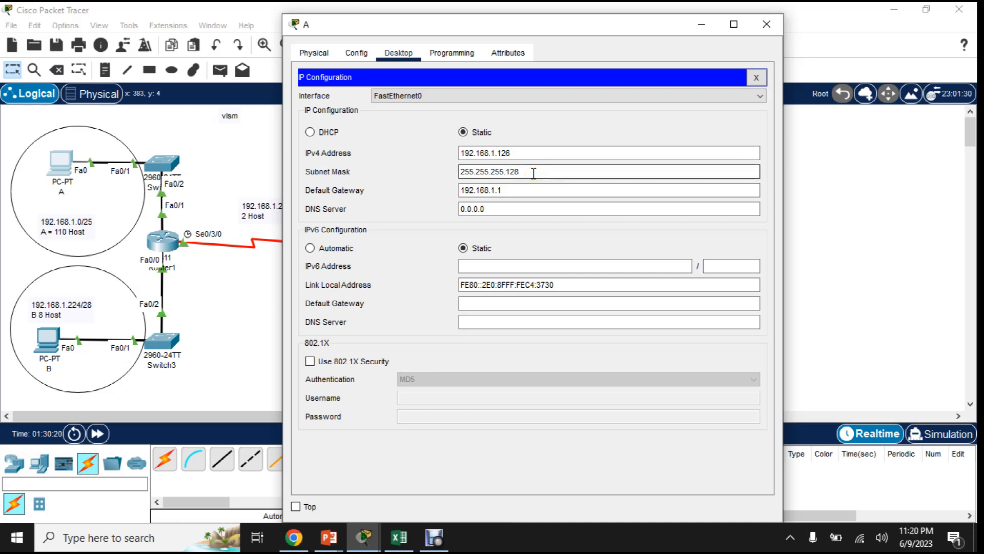
left_click_drag(533, 174, 418, 172)
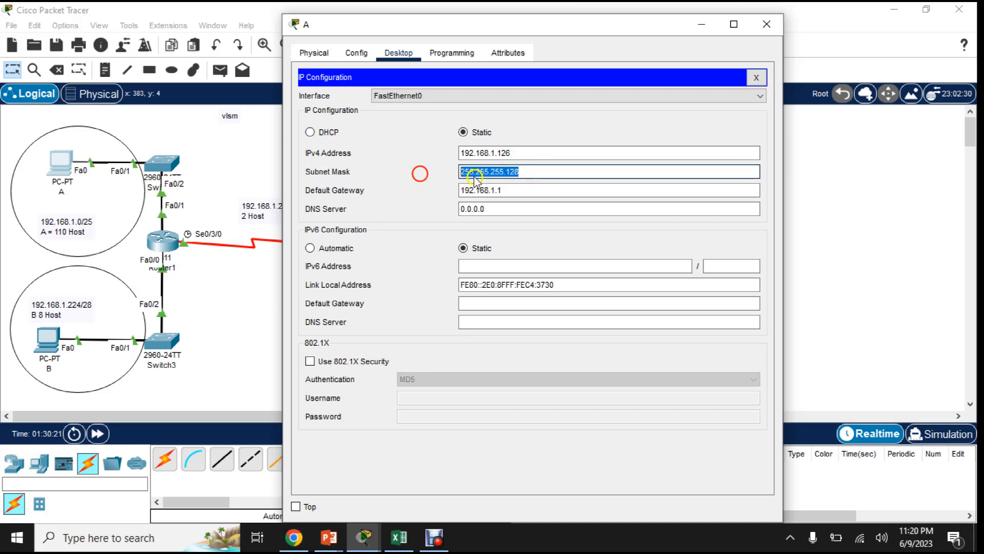
left_click(529, 171)
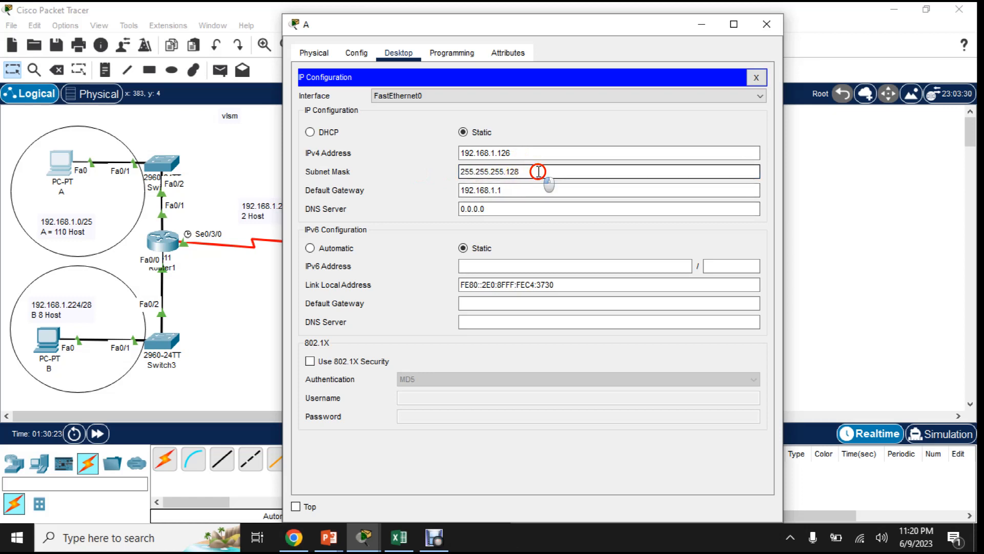
left_click_drag(538, 171, 421, 170)
left_click(519, 189)
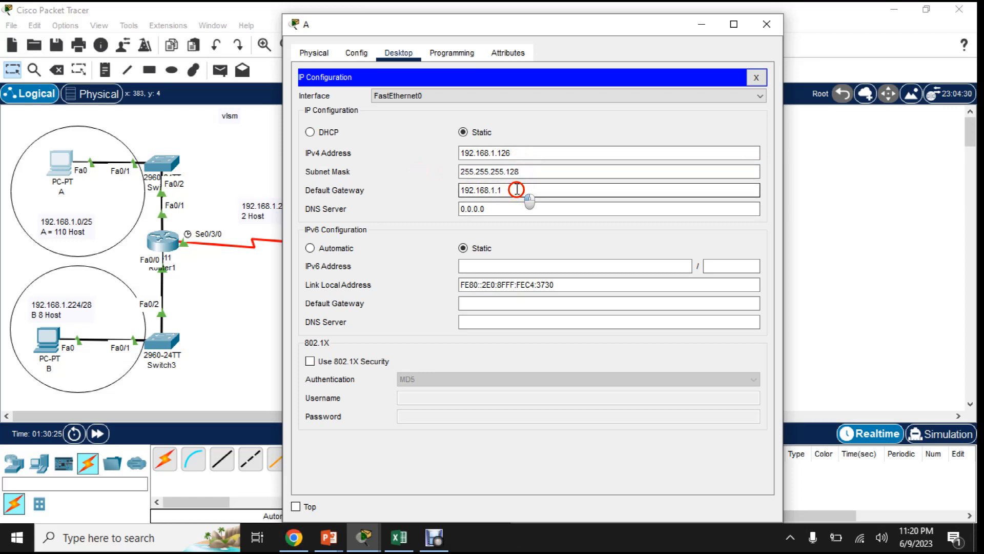
left_click_drag(516, 190, 435, 189)
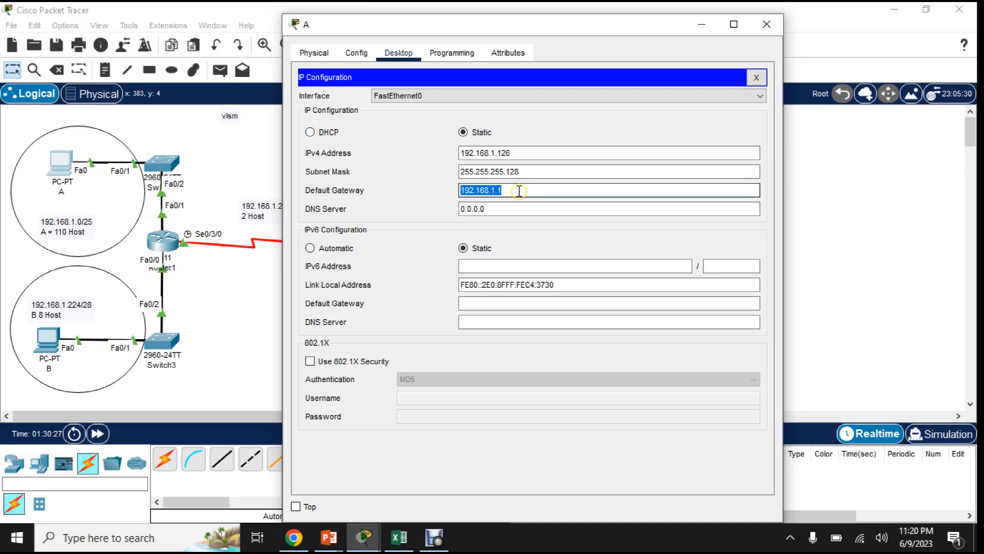
left_click_drag(527, 190, 436, 180)
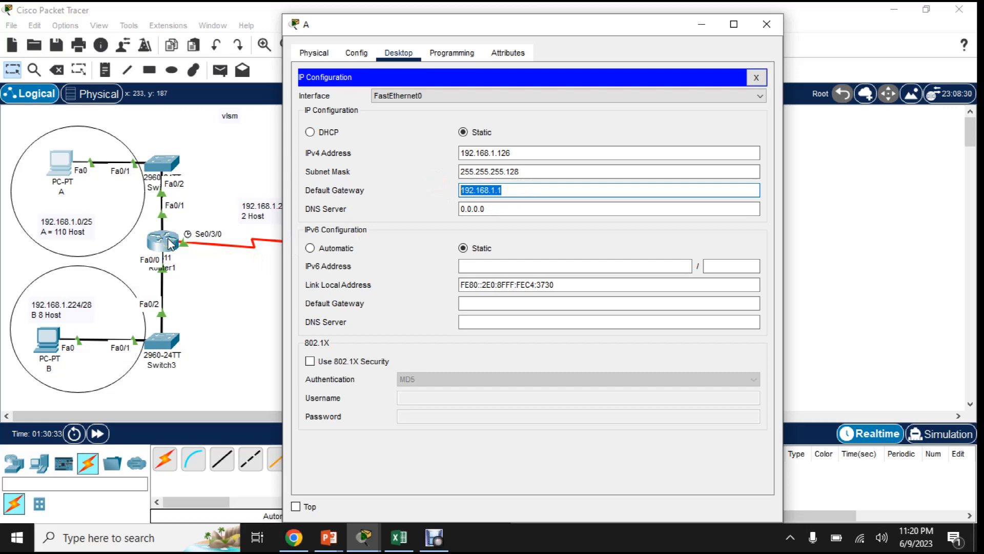
left_click(777, 26)
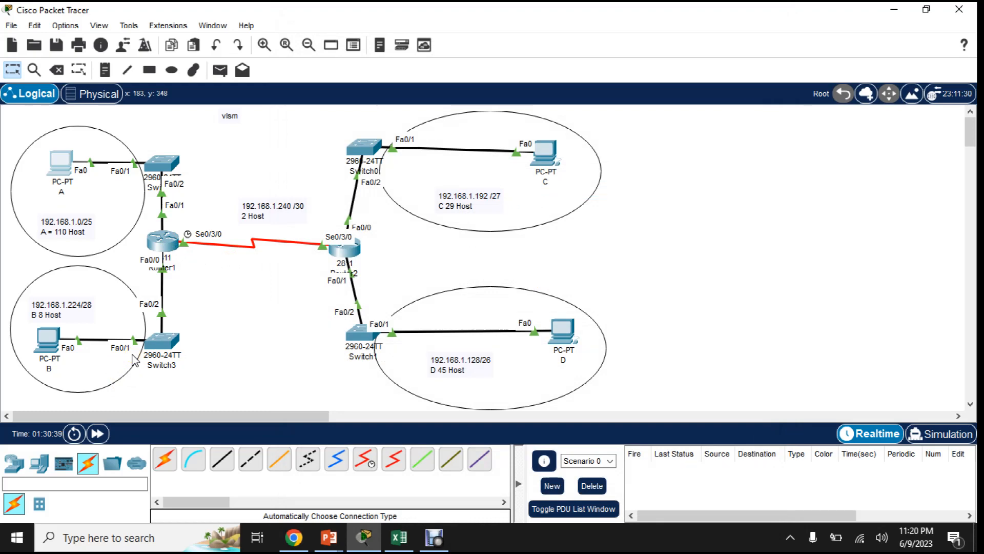
- Open PC B's IP configuration and examine its static IPv4 address and subnet mask
left_click(45, 344)
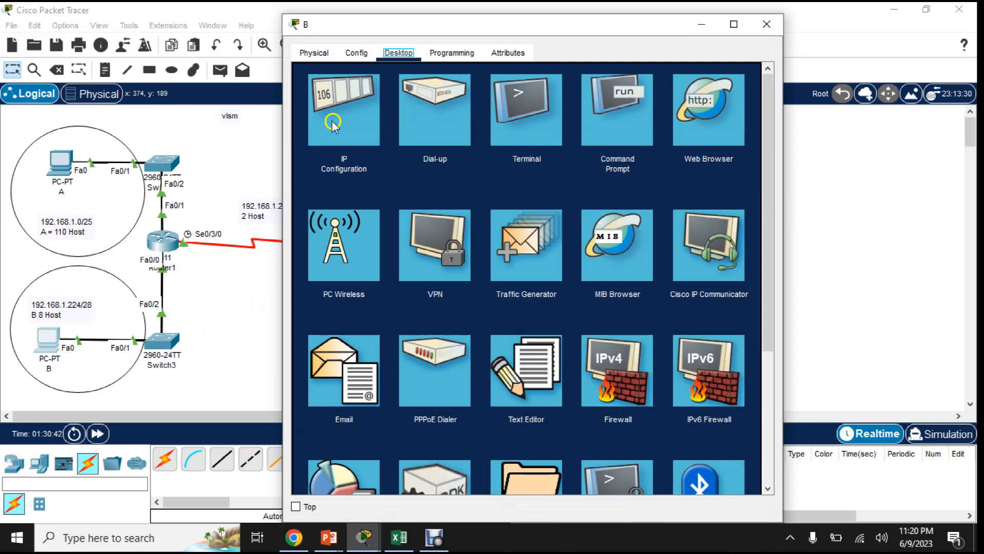
left_click(333, 123)
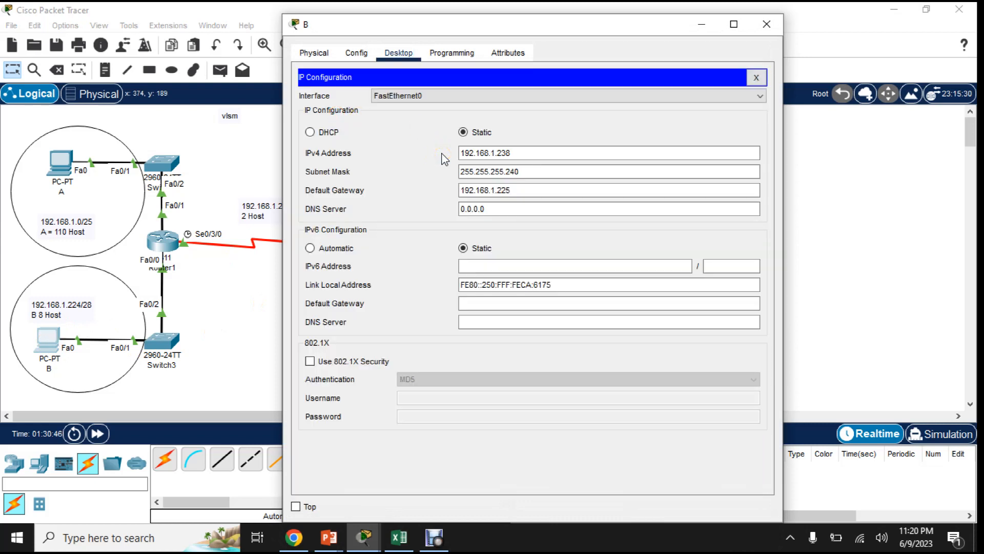
left_click(553, 155)
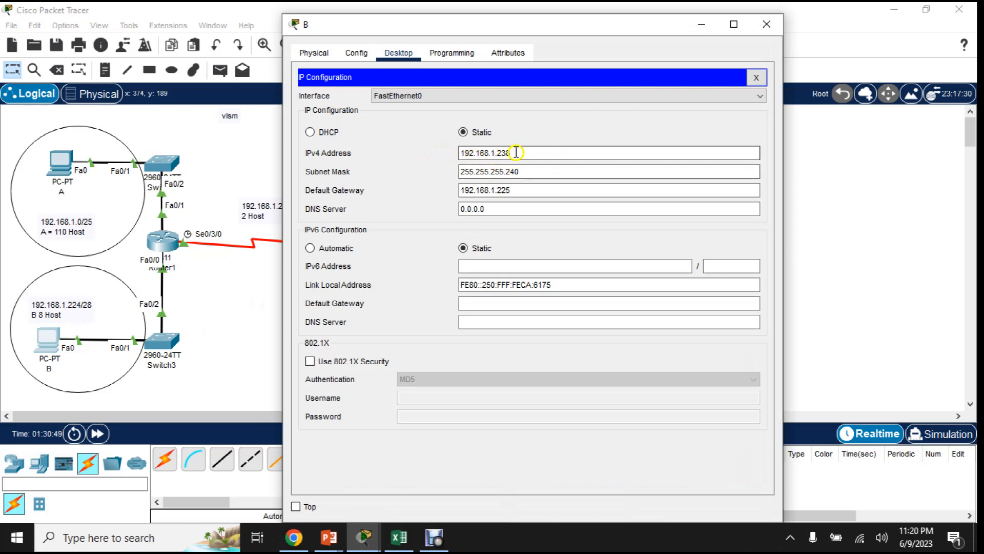
left_click(530, 152)
key("Tab")
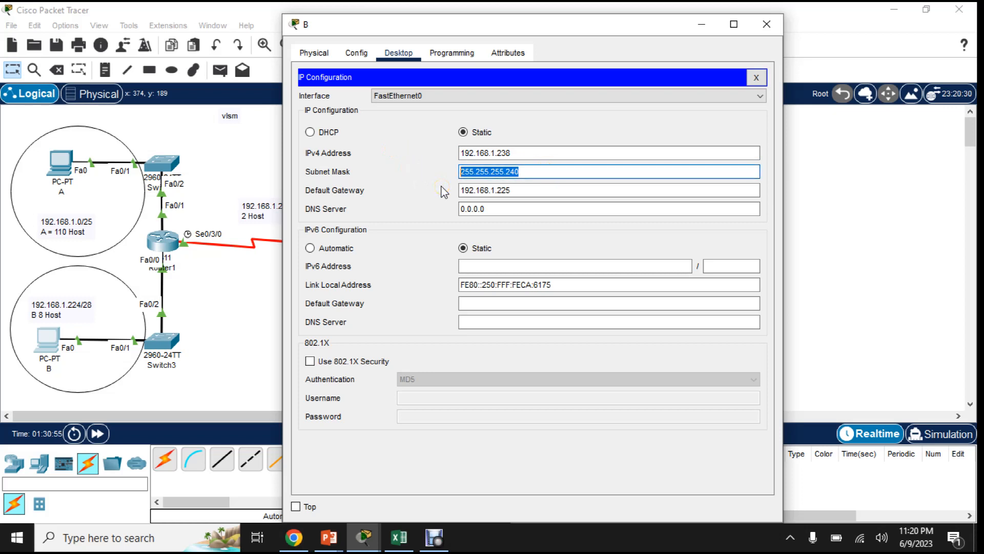
left_click(533, 170)
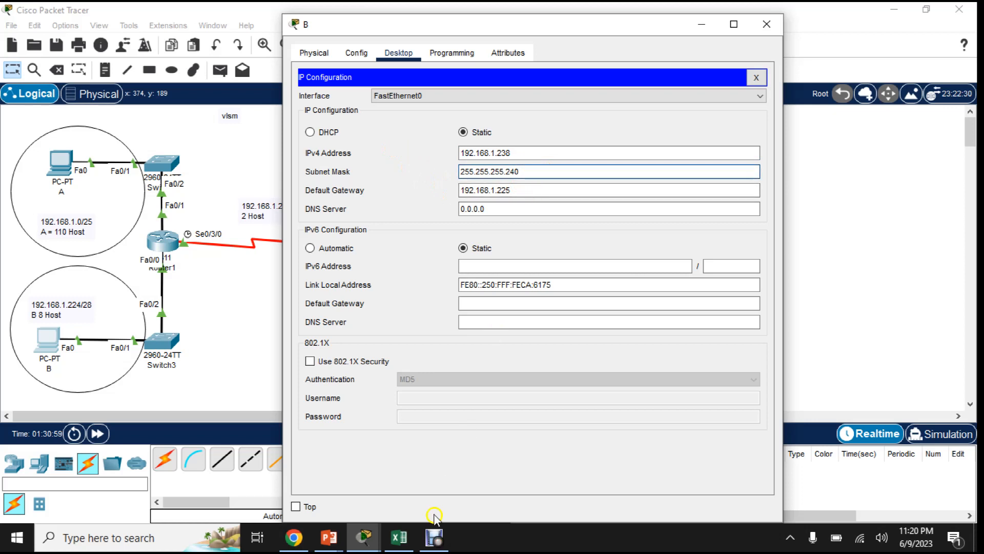
- Switch to Excel and calculate the last octet of PC B's subnet mask in cell B11 with =128+64+32+16
mouse_move(403, 540)
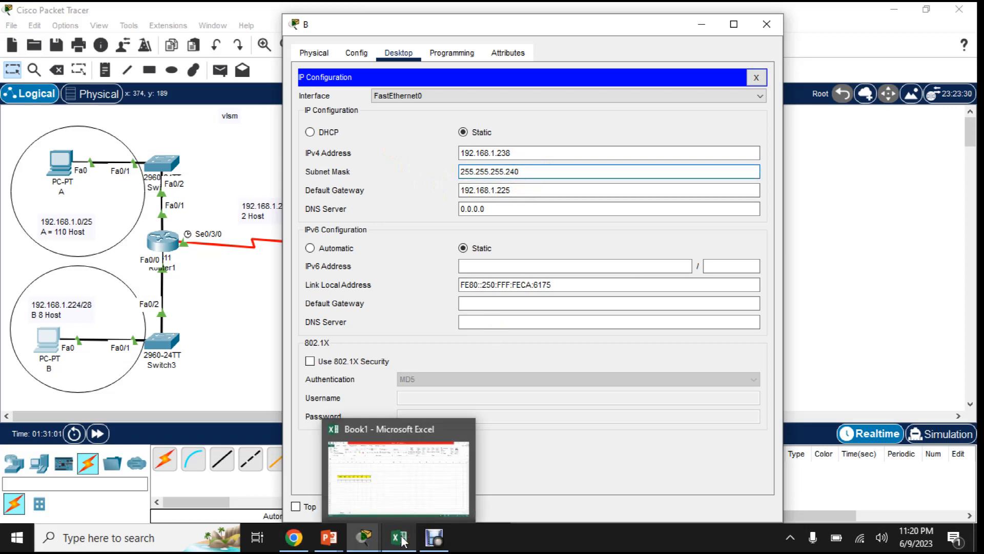
left_click(428, 463)
left_click(76, 270)
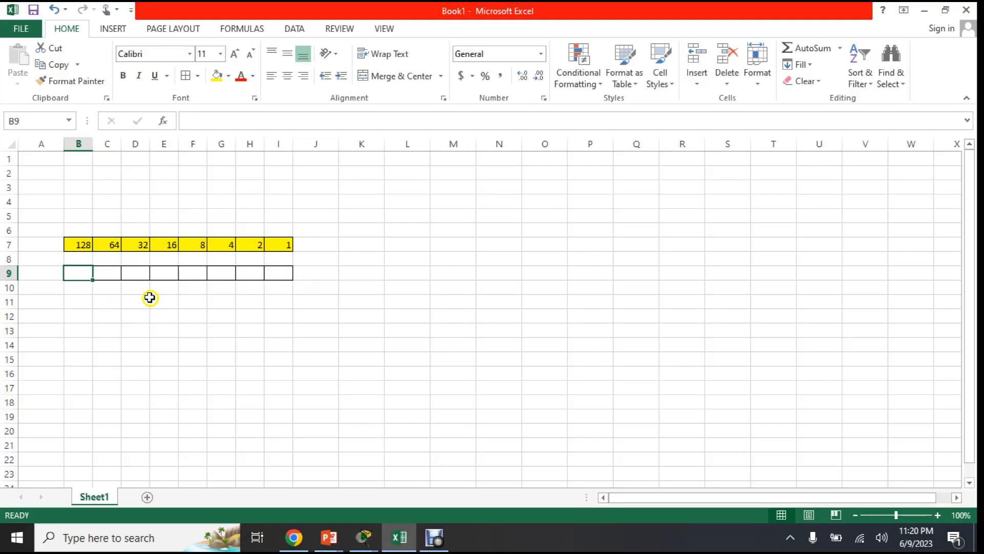
left_click_drag(77, 229, 166, 244)
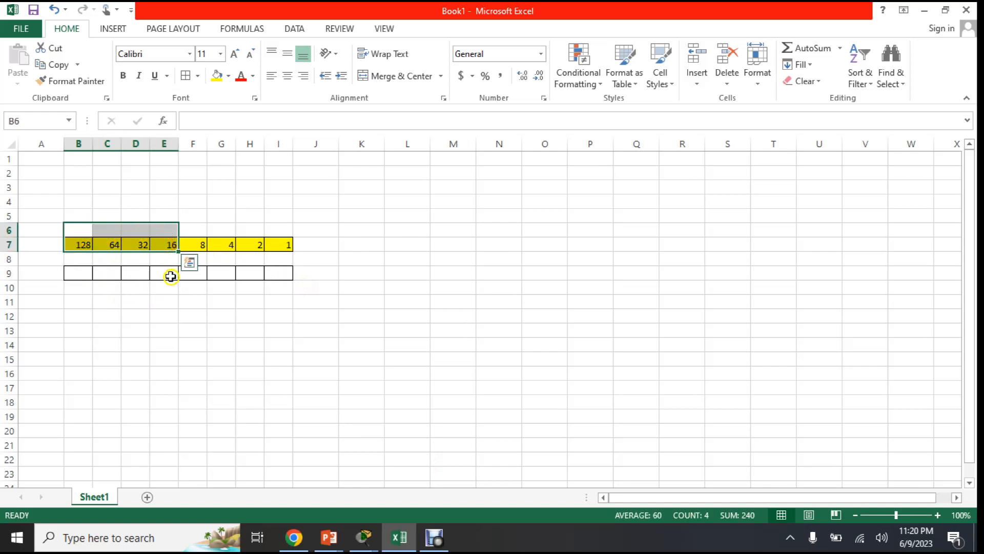
left_click(78, 301)
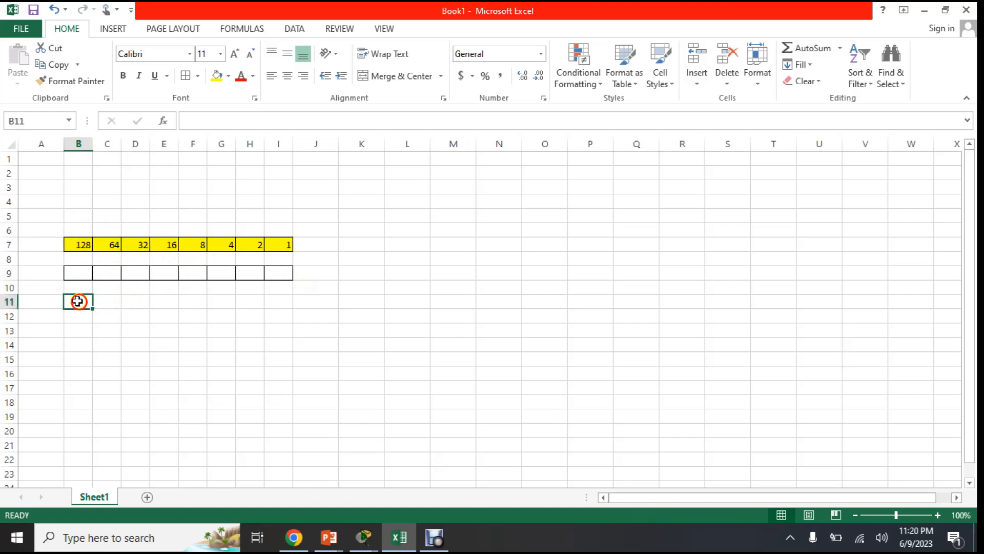
type("=128+64+32+16")
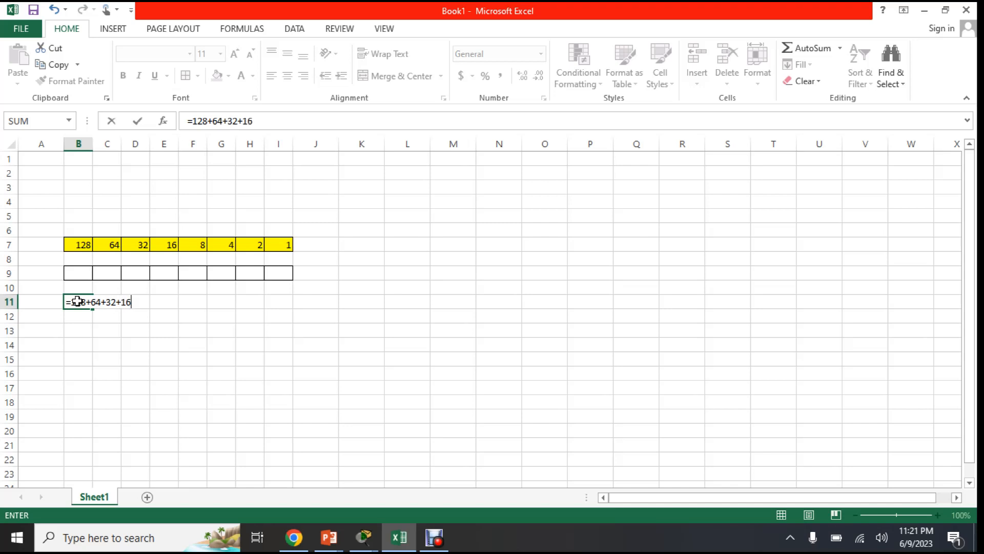
key("Return")
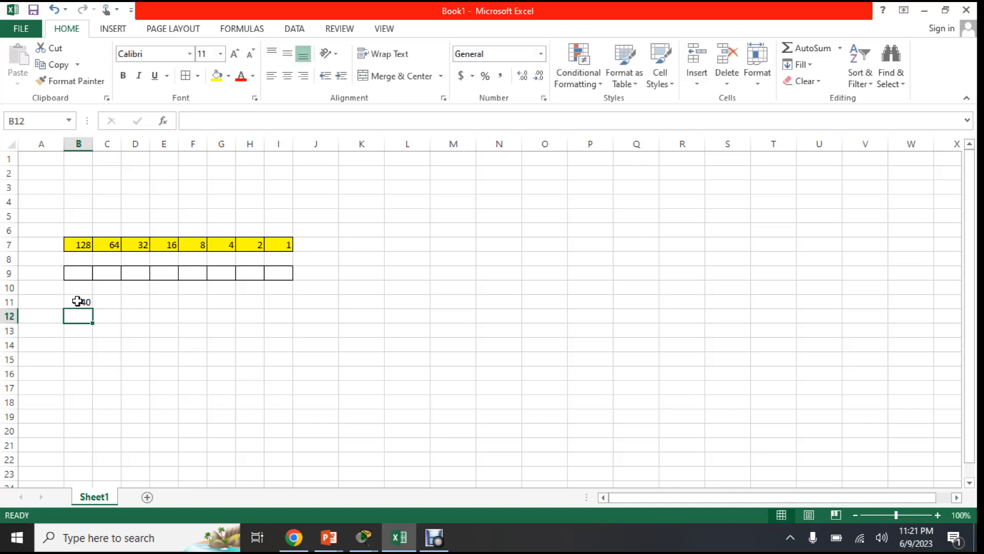
- Check the formula in cell B11 against the 128, 64, 32 and 16 bit values in row 7
left_click(82, 302)
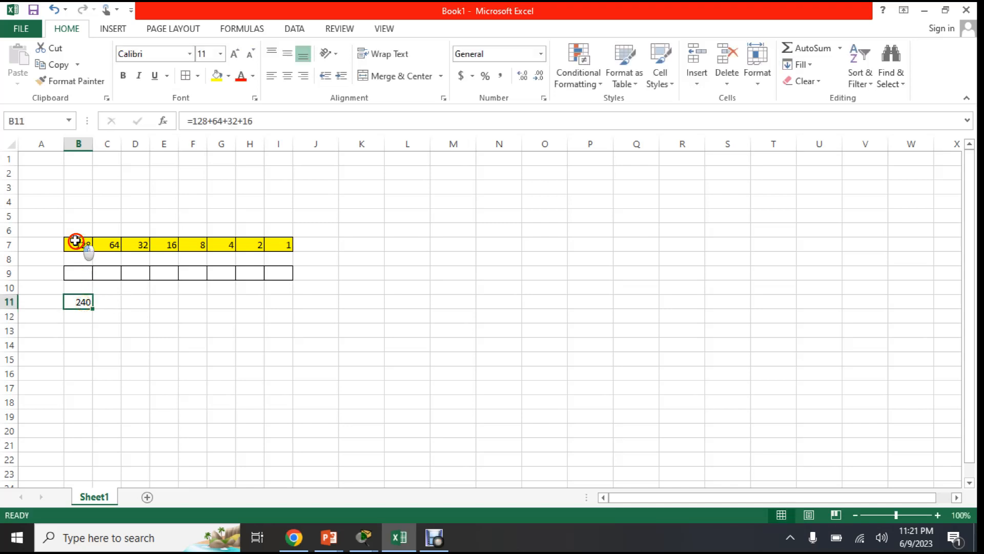
left_click_drag(77, 243, 165, 242)
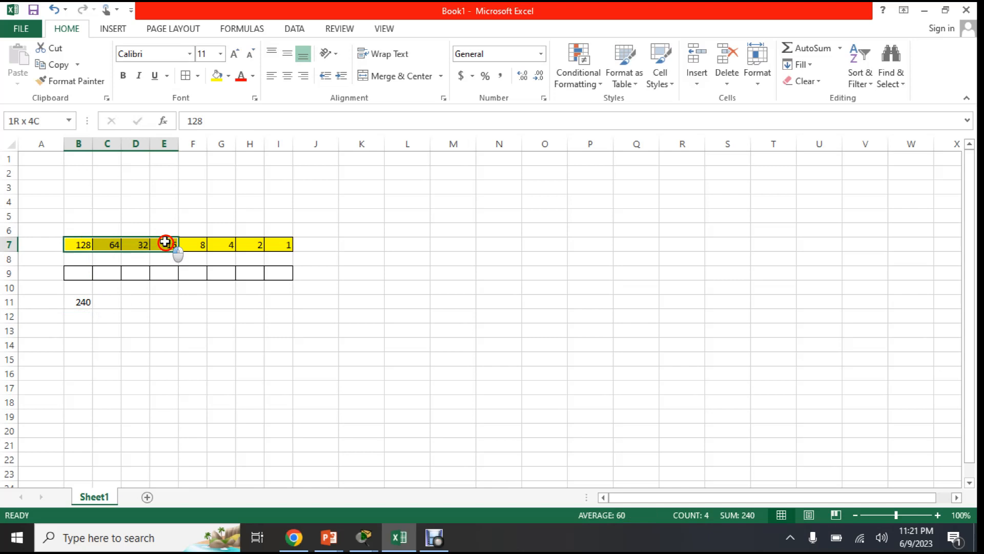
left_click_drag(165, 242, 165, 242)
left_click(81, 302)
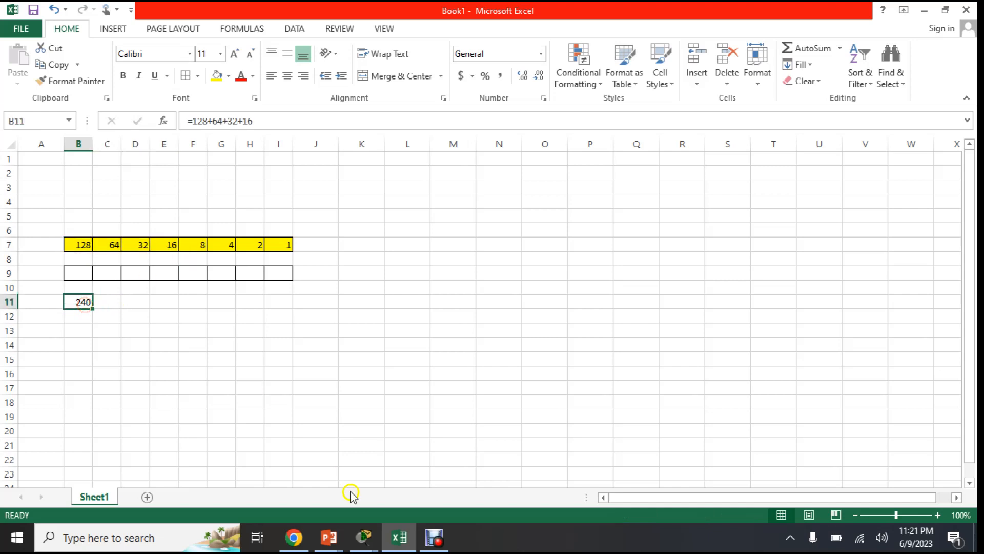
- Switch back to Packet Tracer, review PC B's default gateway, close its window and return to the topology
left_click(363, 538)
left_click(436, 475)
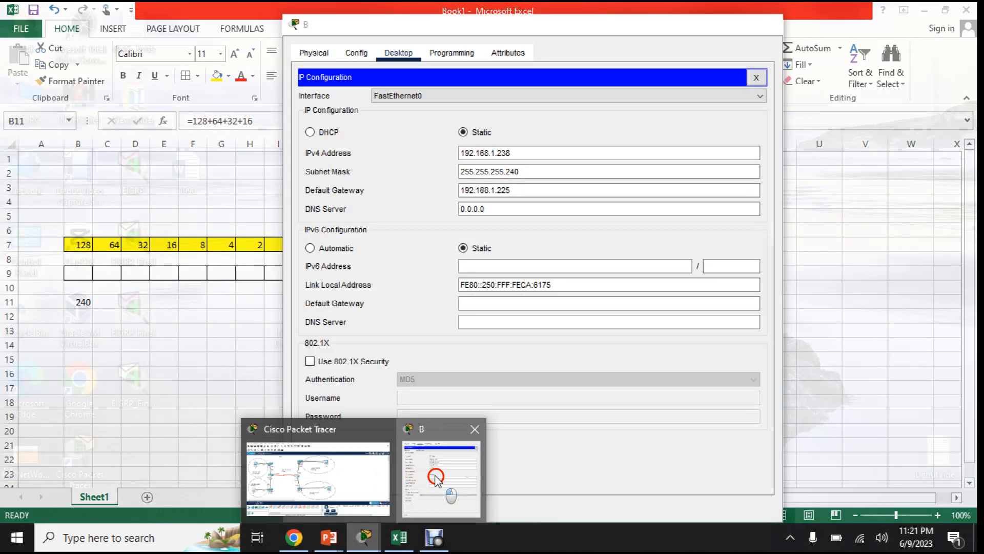
left_click(538, 192)
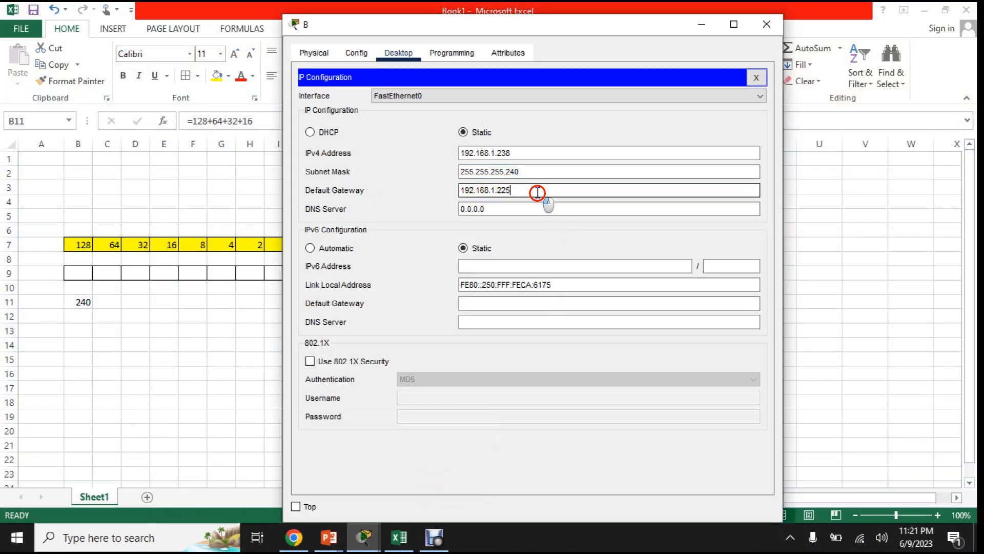
left_click_drag(537, 192, 510, 189)
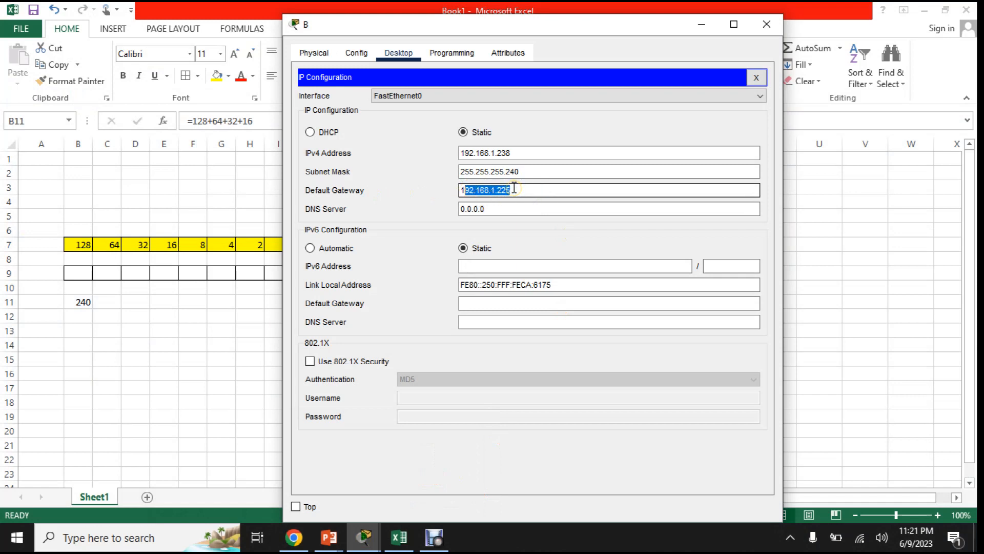
left_click(534, 194)
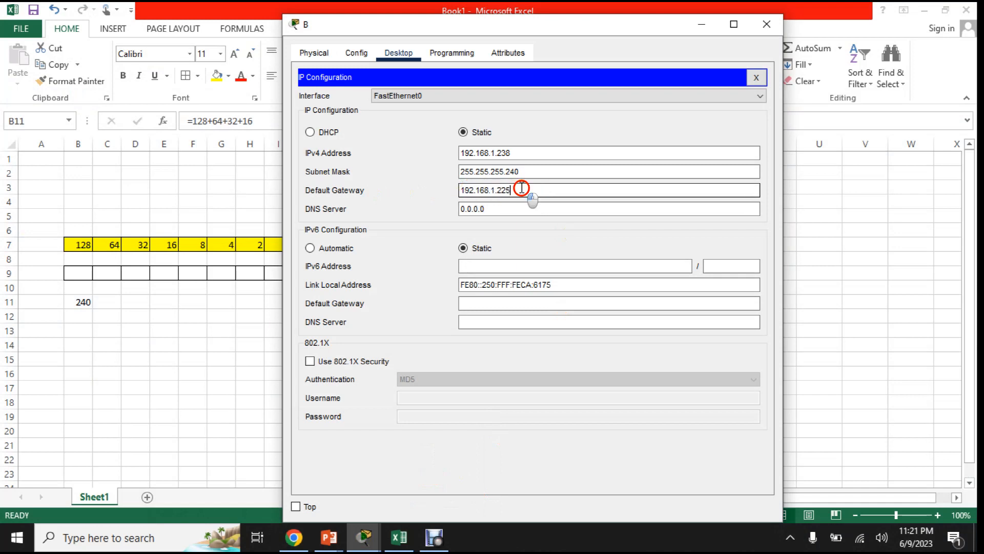
left_click(768, 29)
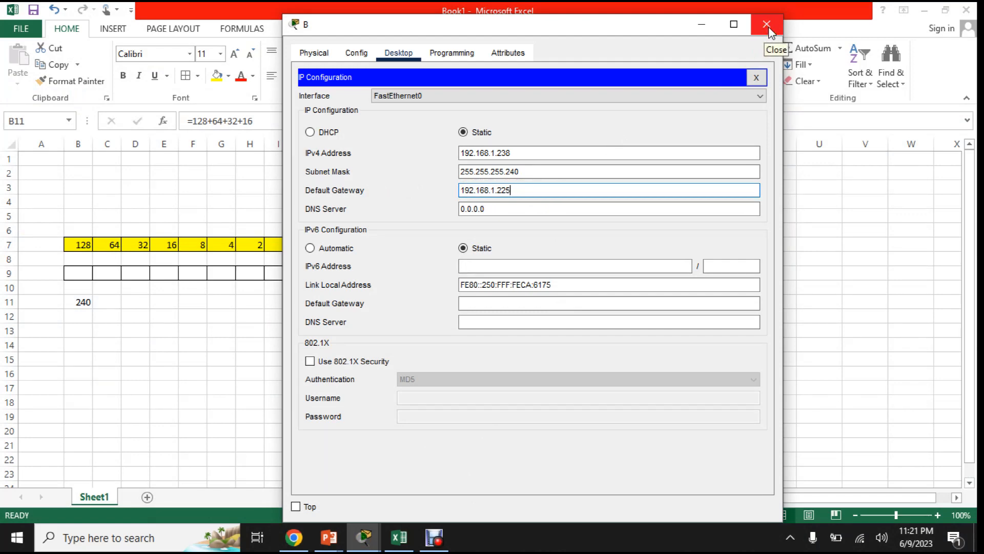
left_click(769, 31)
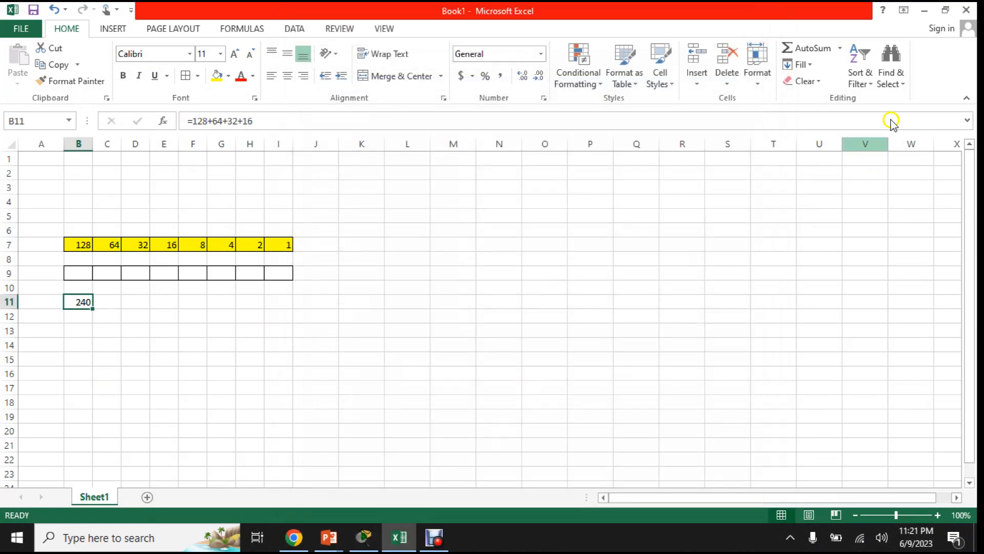
left_click(909, 17)
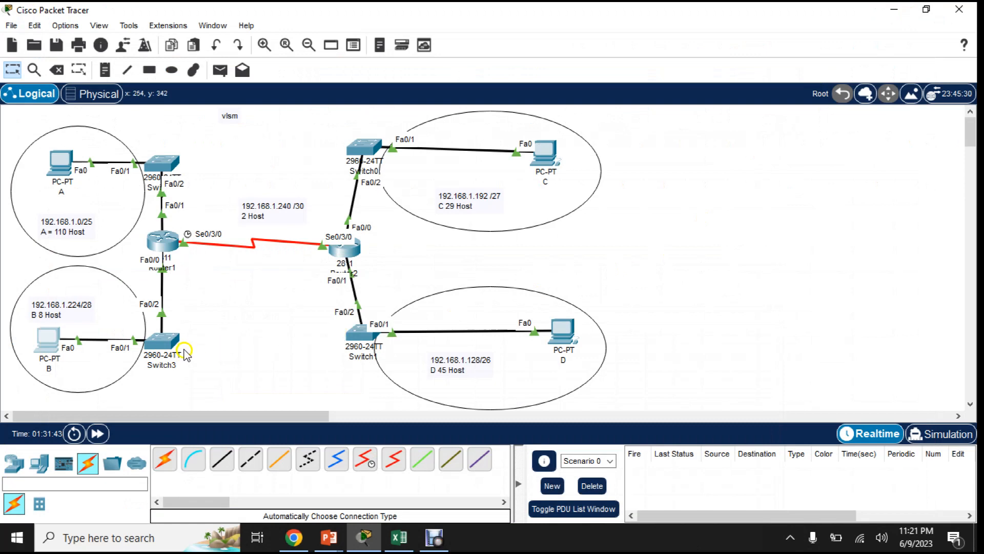
- Open PC C's IP configuration and examine its static IPv4 address, subnet mask and default gateway
left_click(547, 154)
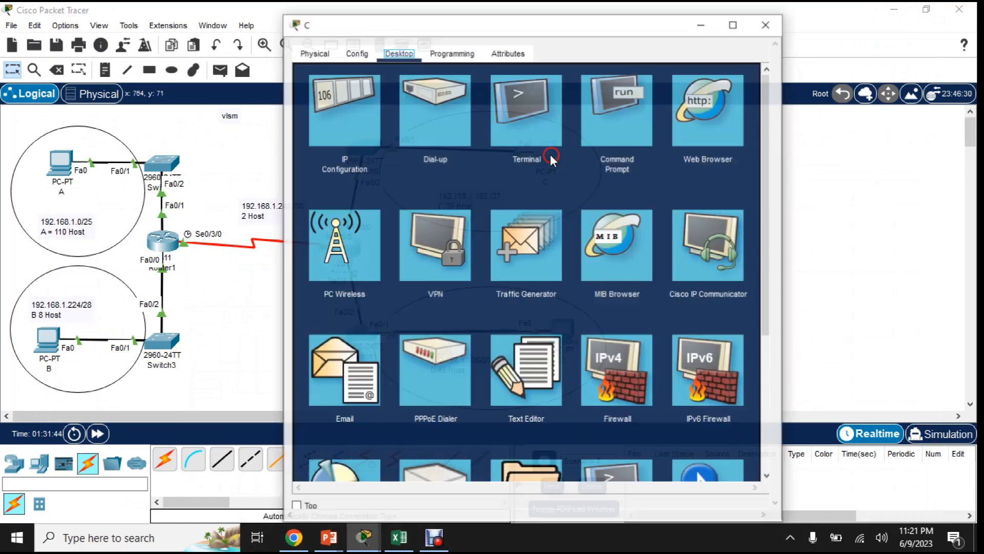
left_click(549, 158)
left_click(767, 24)
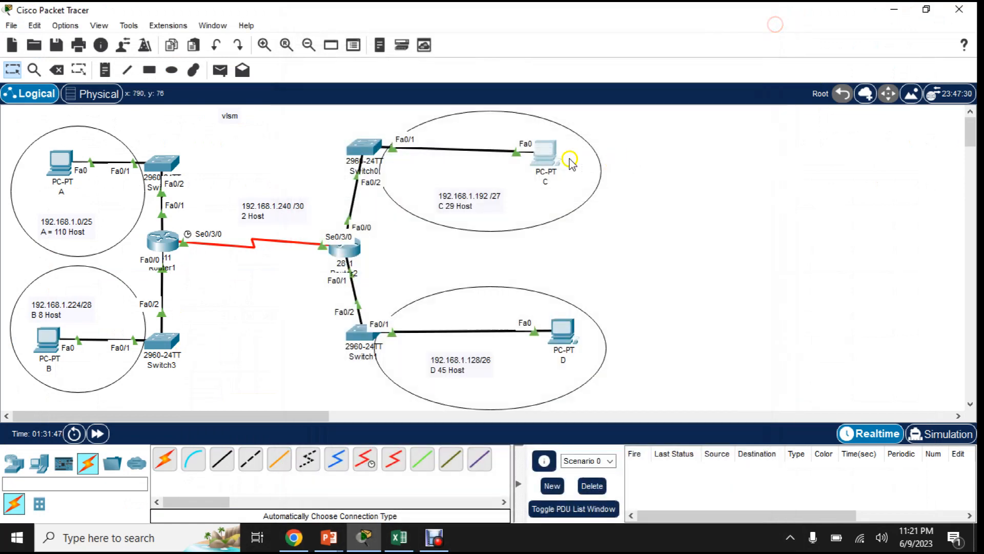
left_click(555, 155)
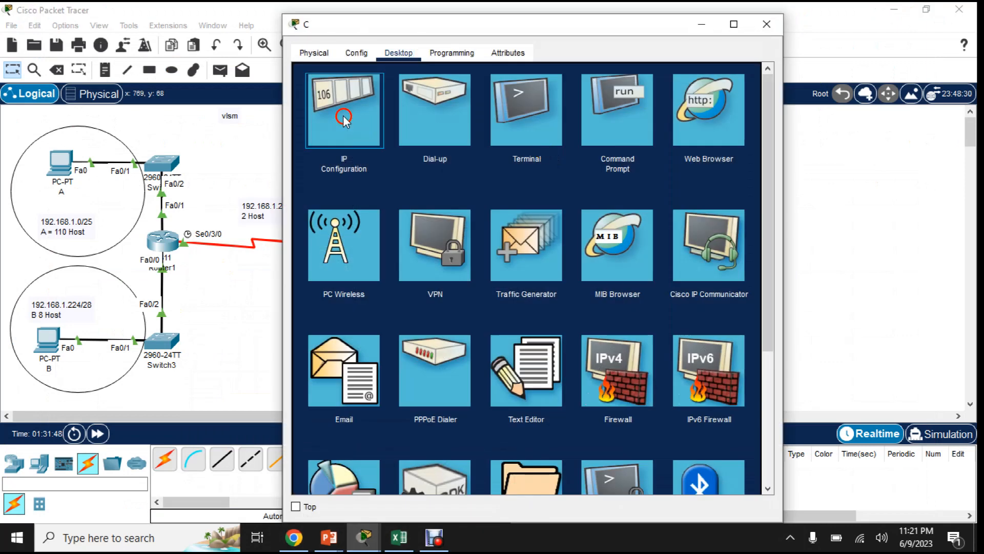
left_click(346, 121)
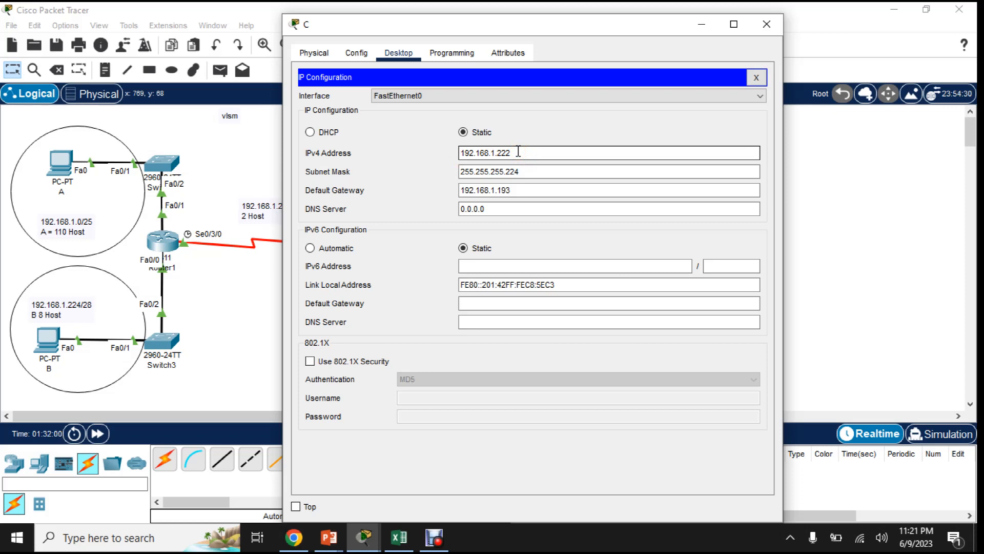
left_click(528, 172)
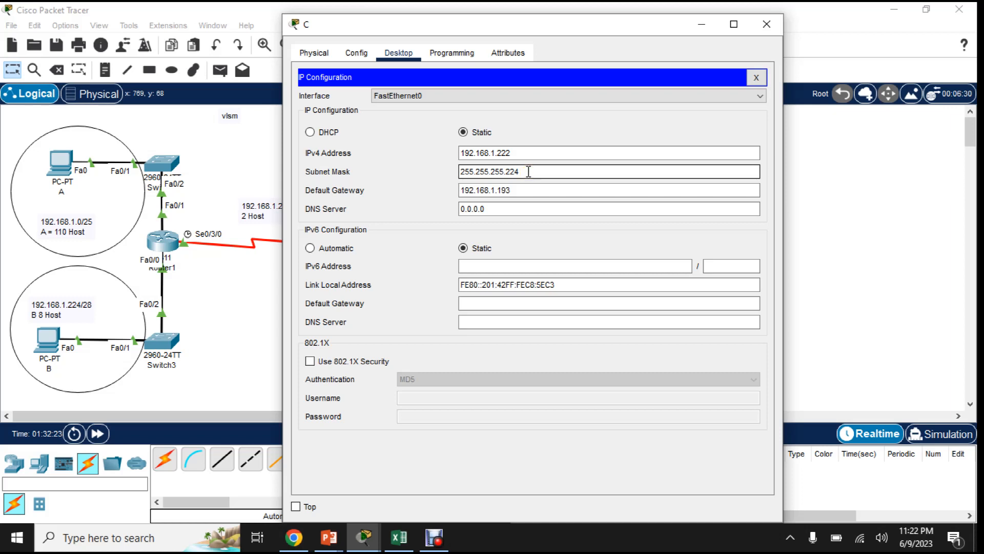
left_click_drag(523, 190, 445, 185)
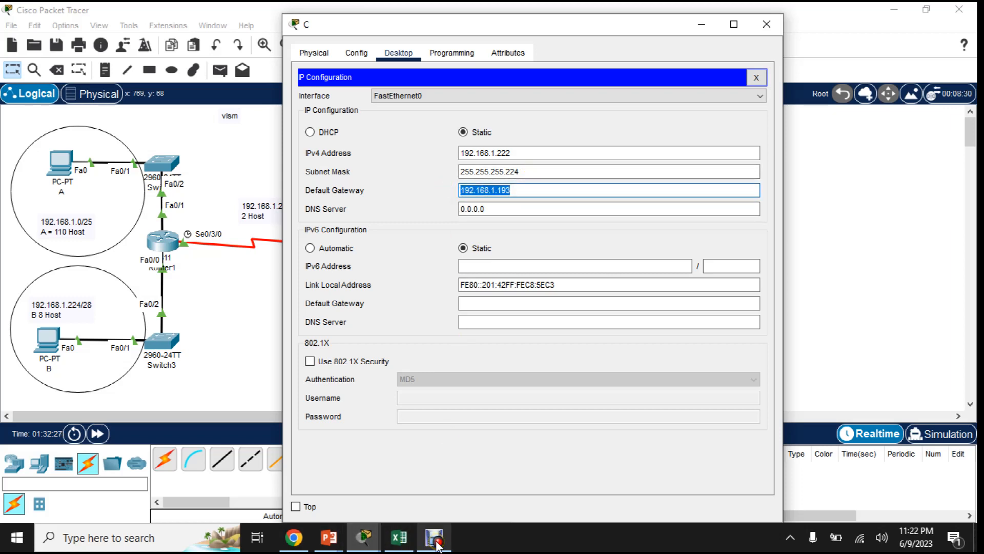
- Go over PC C's IPv4 address, subnet mask and default gateway again, and close its window
left_click(553, 169)
left_click(533, 152)
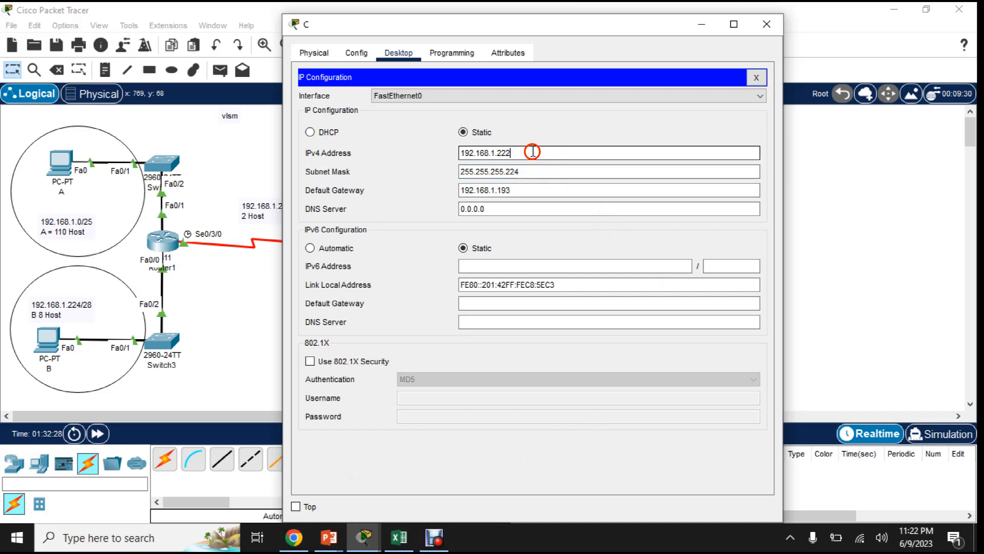
left_click(522, 193)
left_click(527, 172)
left_click(527, 147)
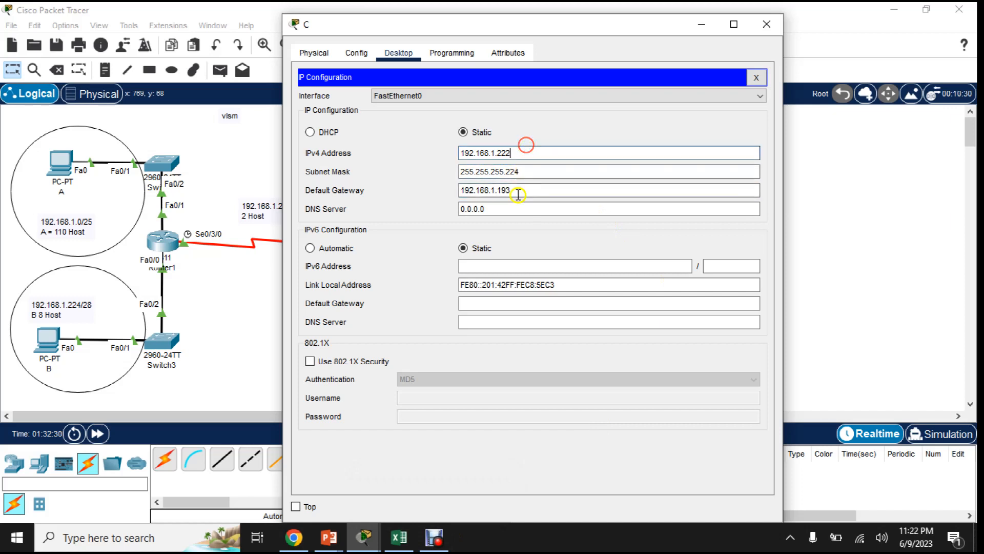
left_click(519, 192)
left_click(528, 170)
left_click(527, 151)
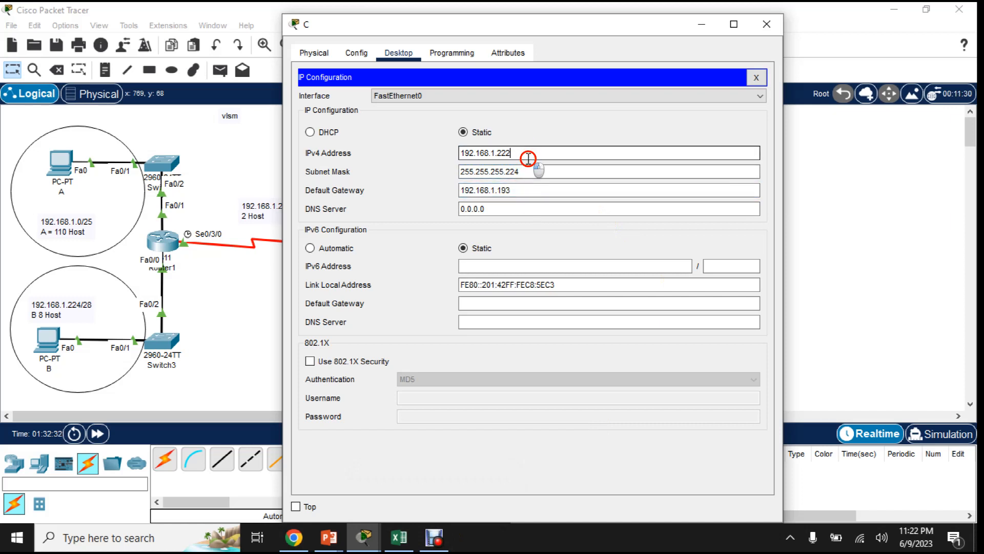
left_click(528, 189)
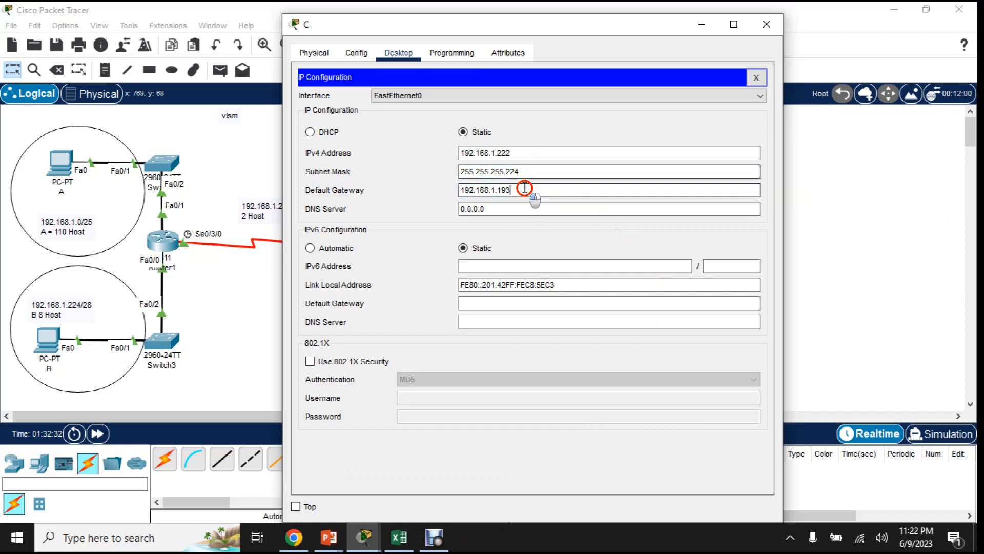
left_click(771, 23)
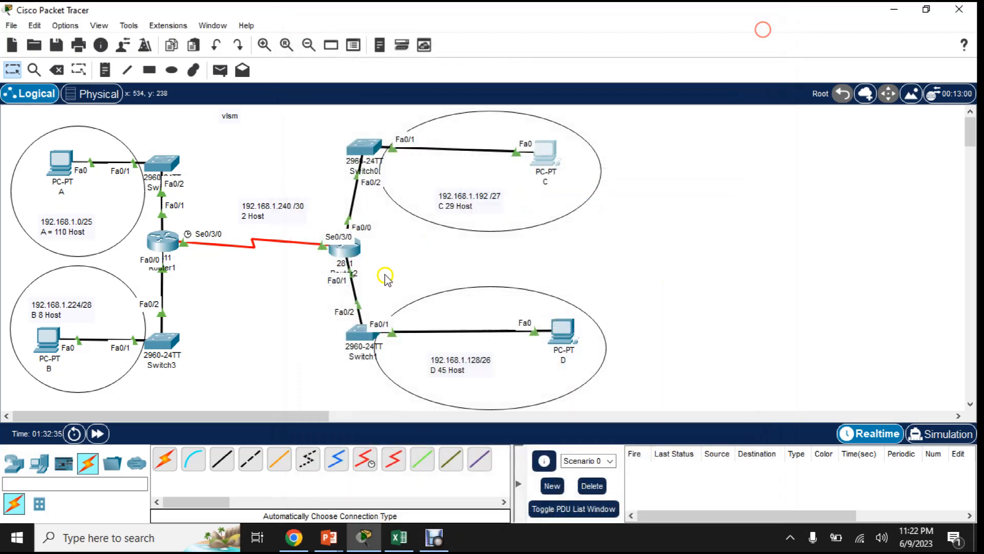
- Open PC D's IP configuration and examine its static IPv4 address and subnet mask
left_click(554, 335)
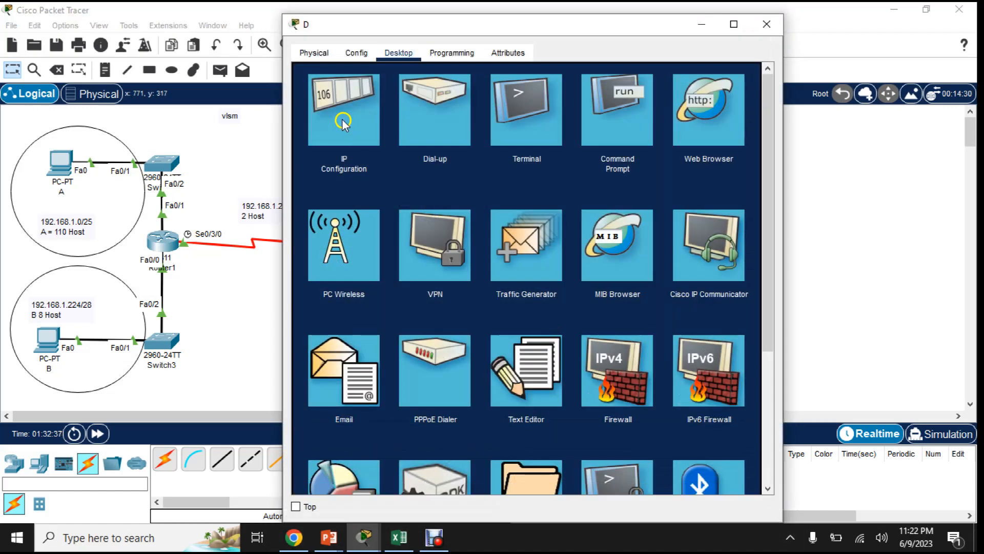
left_click(343, 123)
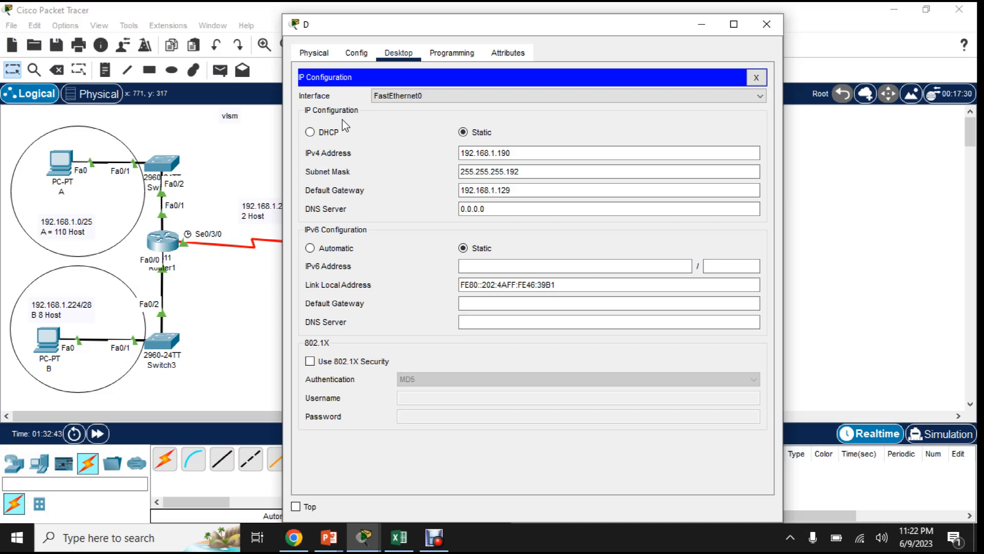
left_click(511, 152)
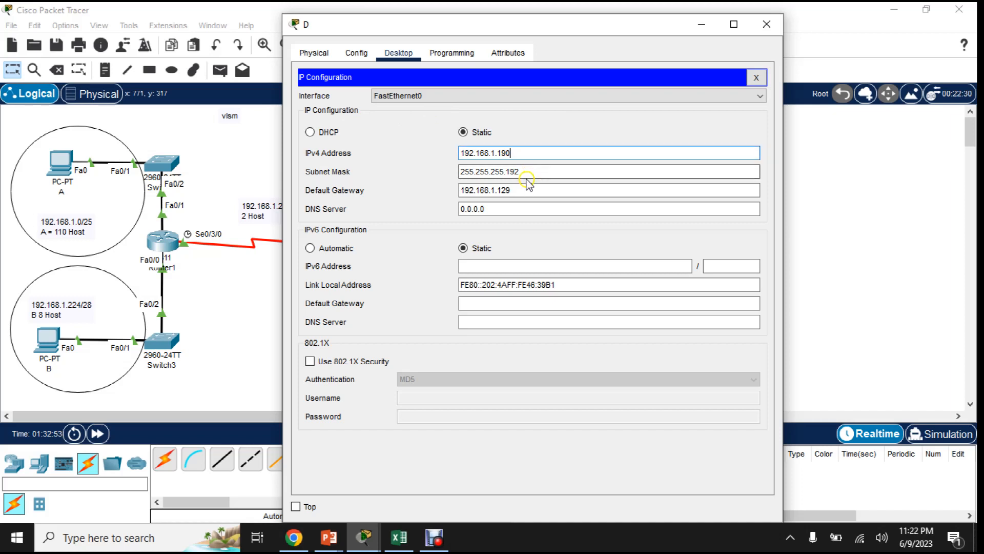
left_click(529, 170)
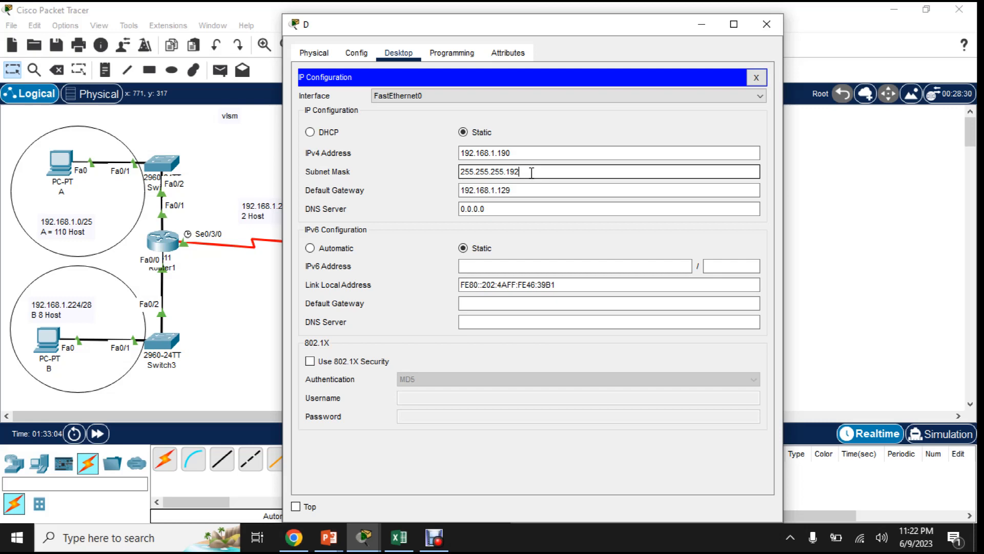
- Switch to Excel and replace the formula in B11 with =128+64 to work out PC D's subnet mask octet
left_click(399, 537)
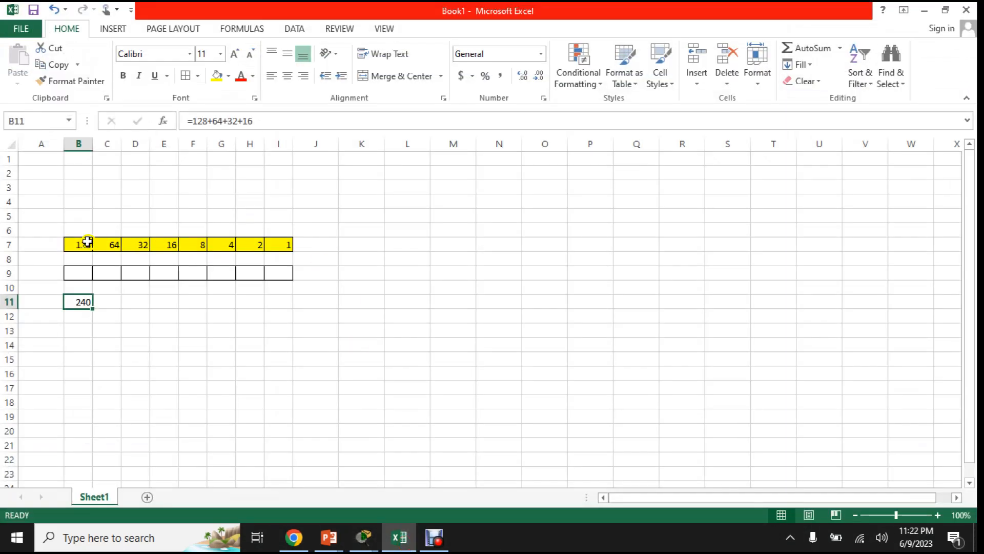
left_click(83, 243)
left_click(105, 243)
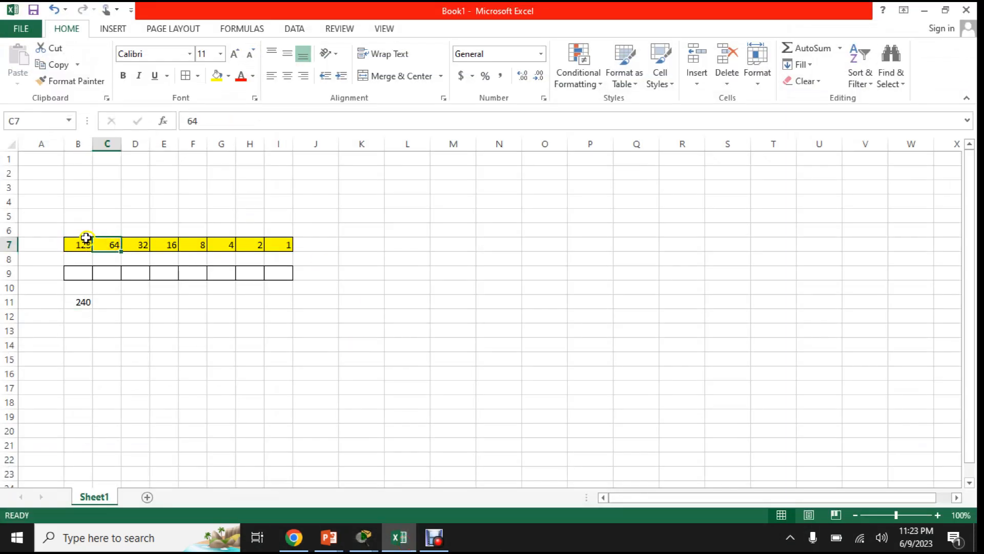
left_click(80, 301)
type("=")
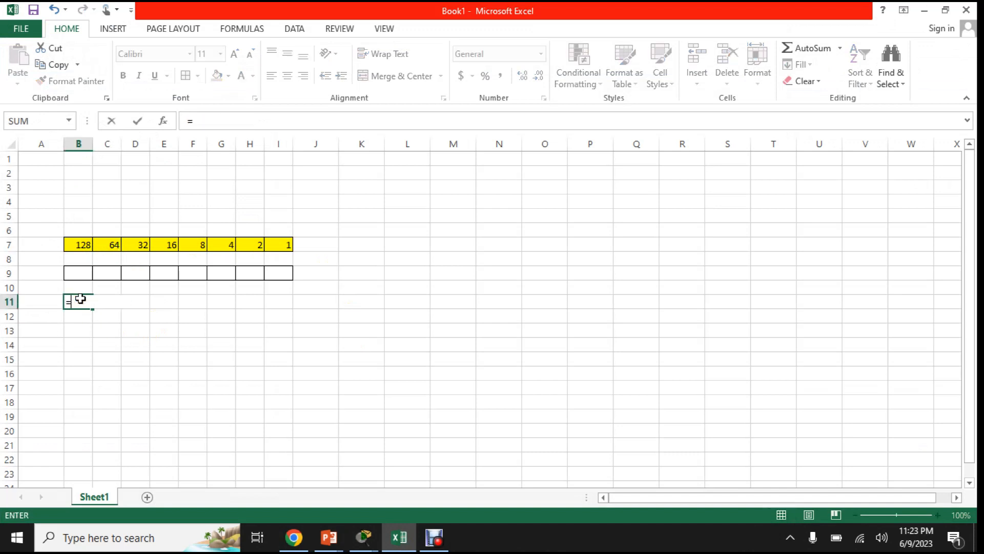
type("128+64")
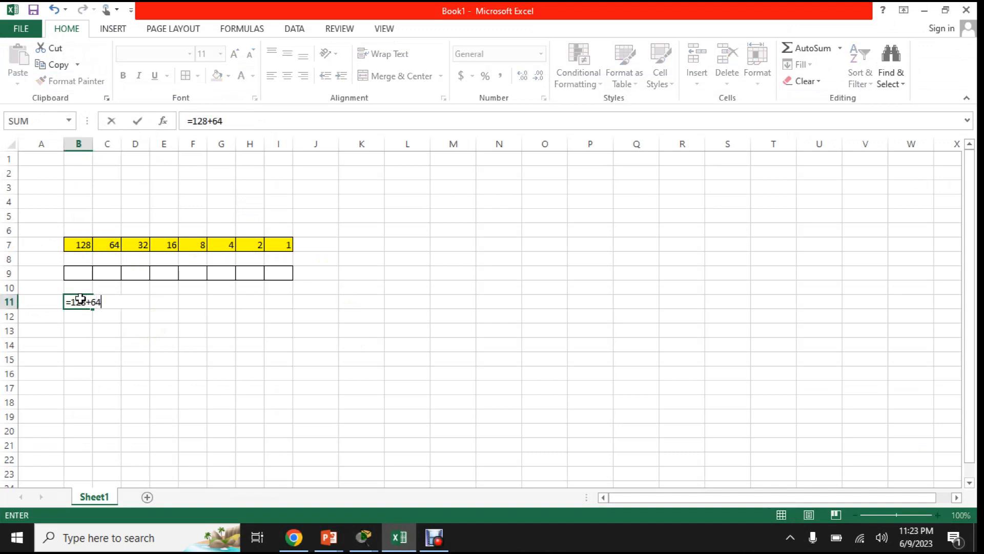
key("Return")
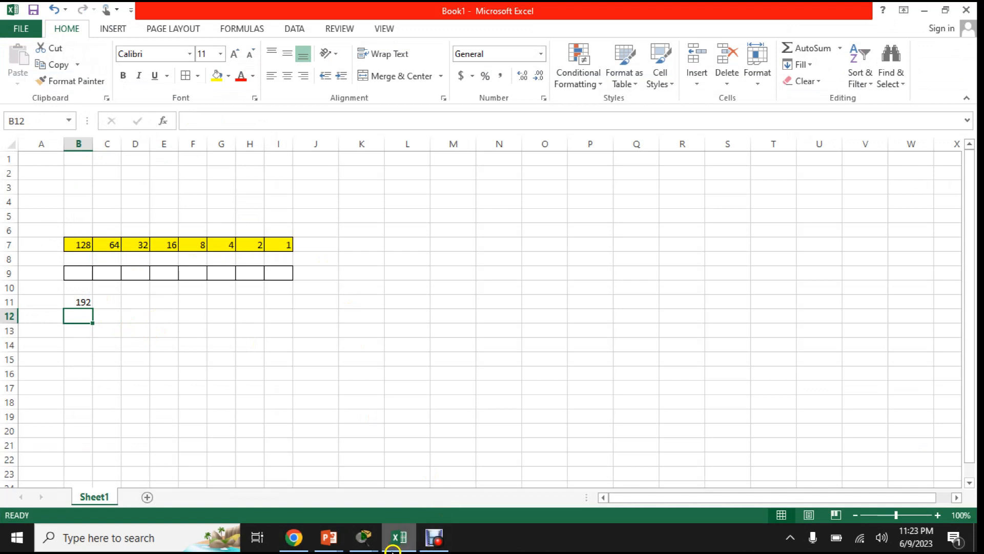
- Switch back to Packet Tracer, review PC D's default gateway, close its window and return to the topology
left_click(363, 537)
left_click(423, 479)
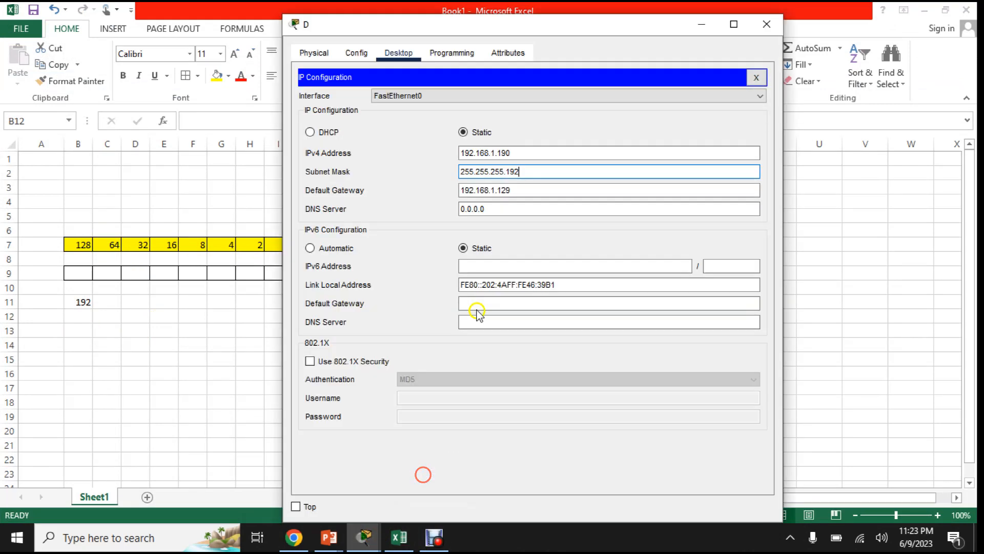
left_click(520, 190)
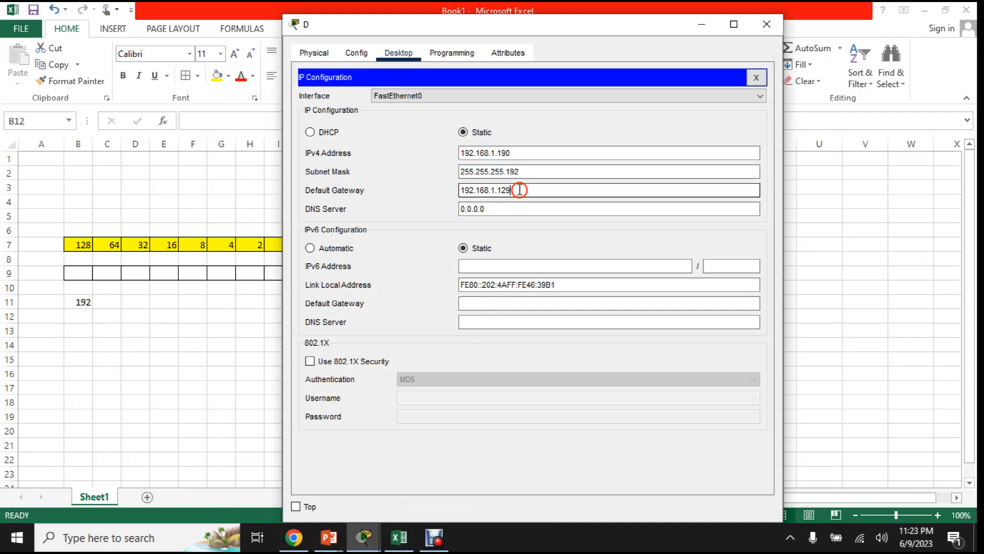
left_click(767, 24)
left_click(375, 534)
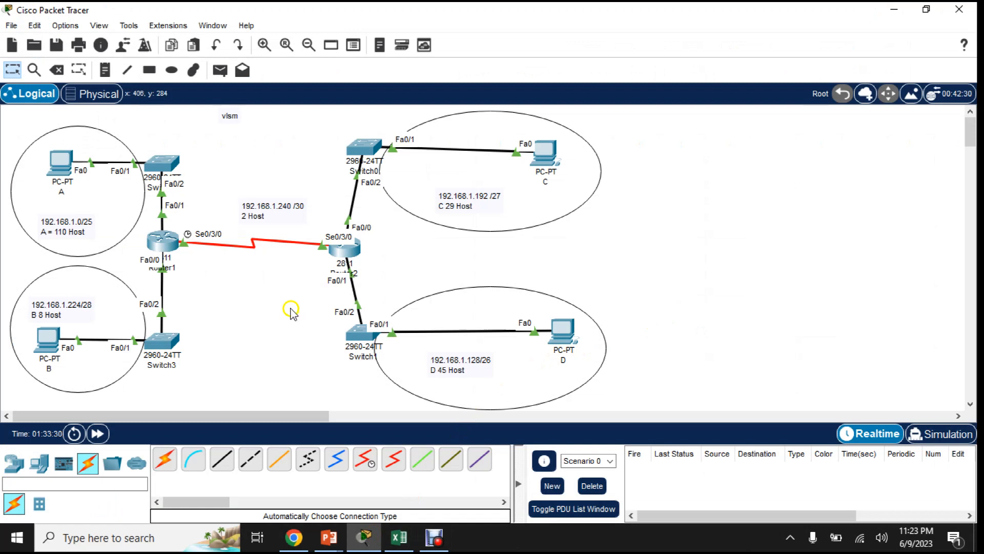
- Open Router1's FastEthernet0/0 interface configuration and place its window clear of the router in the topology
left_click(165, 249)
mouse_move(164, 249)
mouse_move(347, 254)
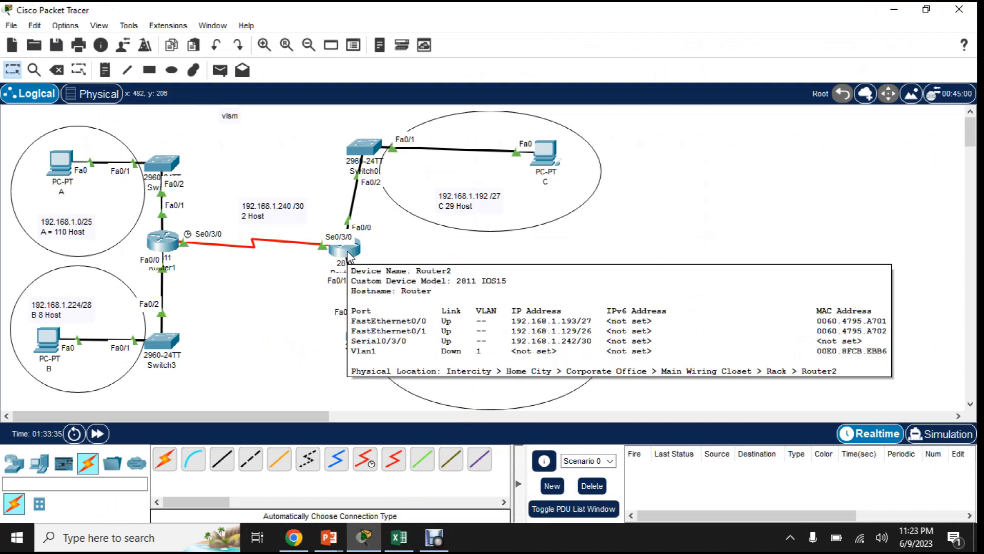
left_click(167, 252)
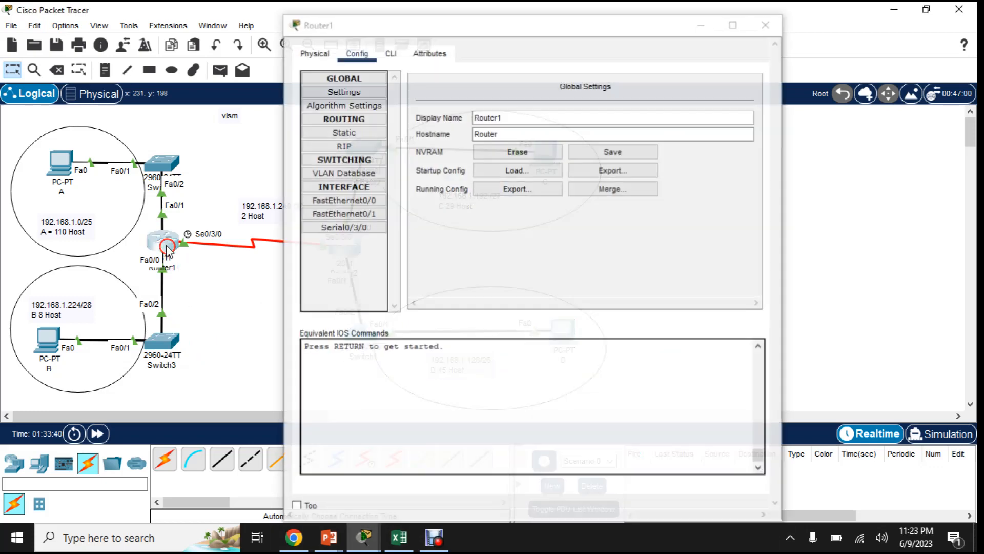
left_click(366, 199)
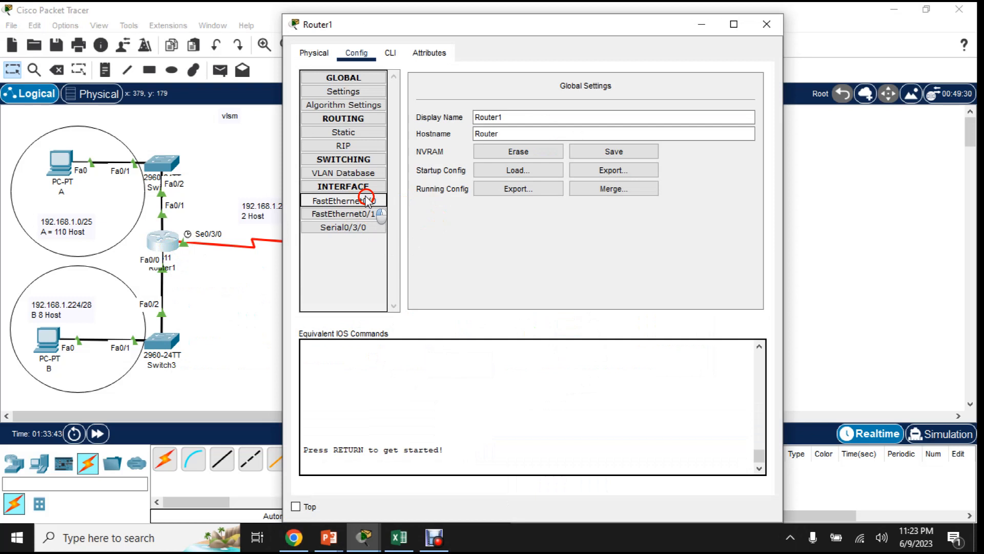
left_click(491, 22)
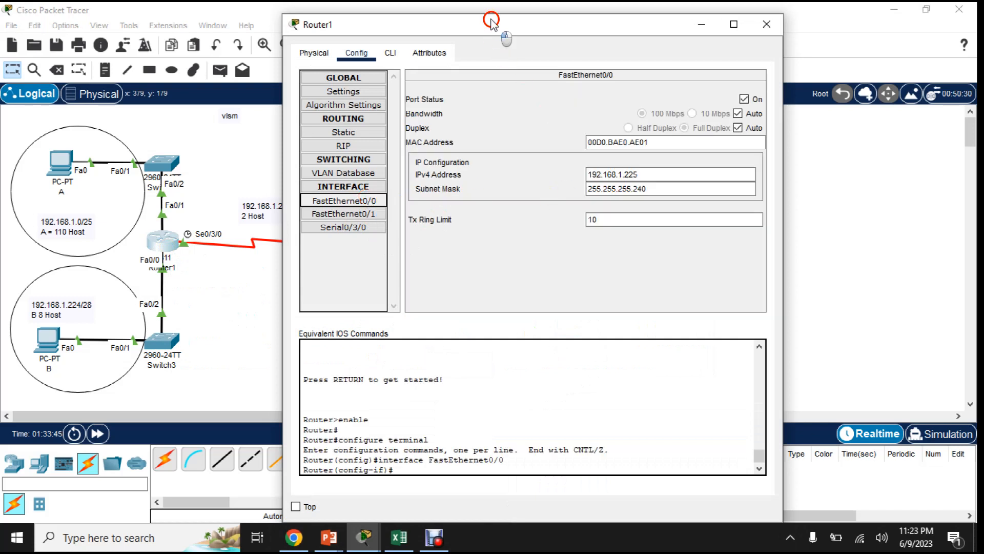
left_click_drag(491, 23, 545, 25)
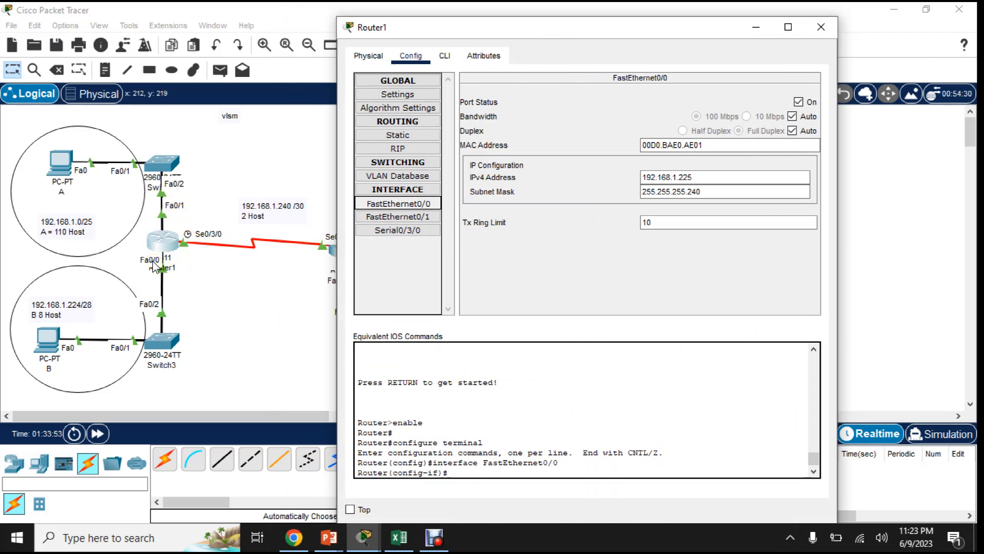
- Compare Router1's FastEthernet0/0 IPv4 address and subnet mask with PC B's network in the topology
left_click(45, 369)
left_click(151, 264)
left_click(58, 351)
left_click(717, 187)
double_click(717, 188)
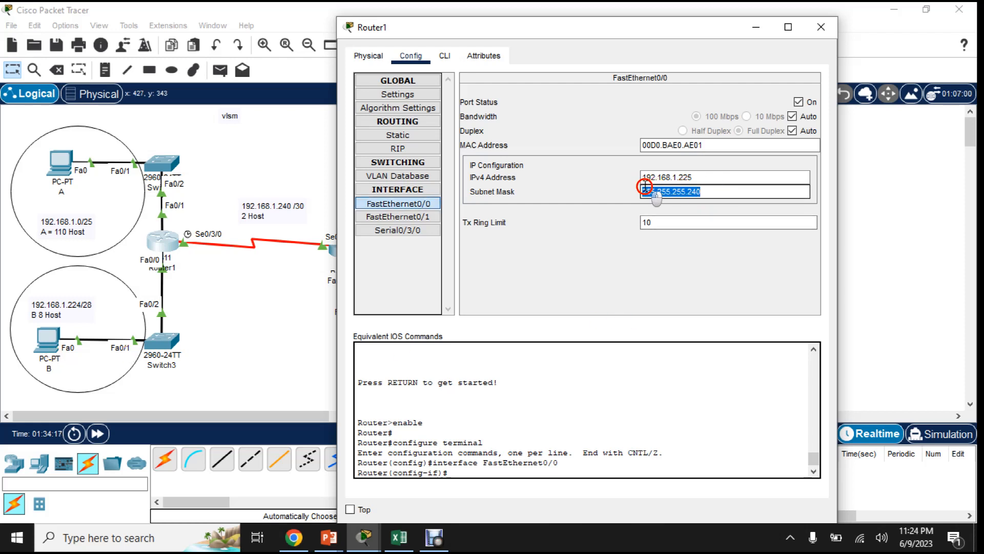
left_click(695, 188)
double_click(696, 190)
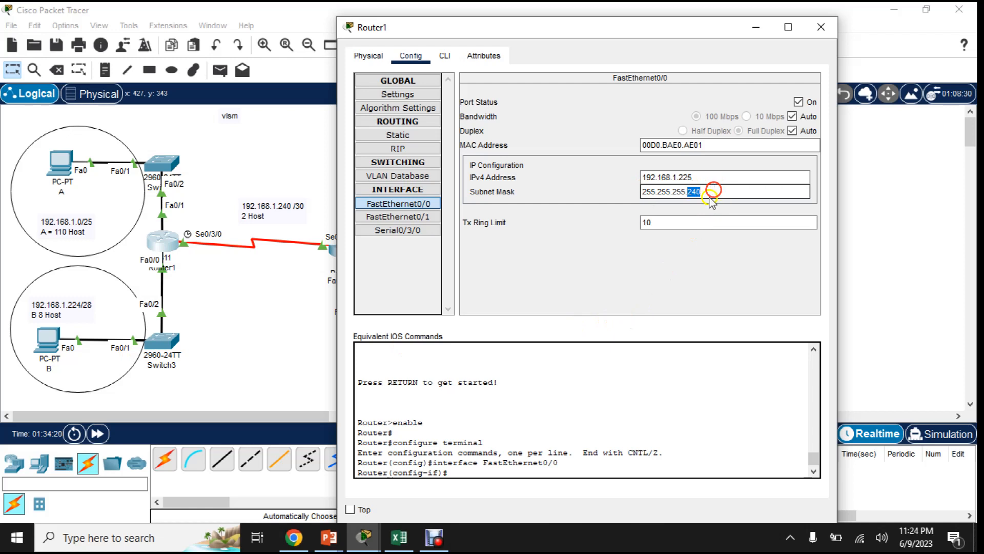
- Show Router1's FastEthernet0/1 interface and examine its IPv4 address and subnet mask for PC A's network
left_click(425, 218)
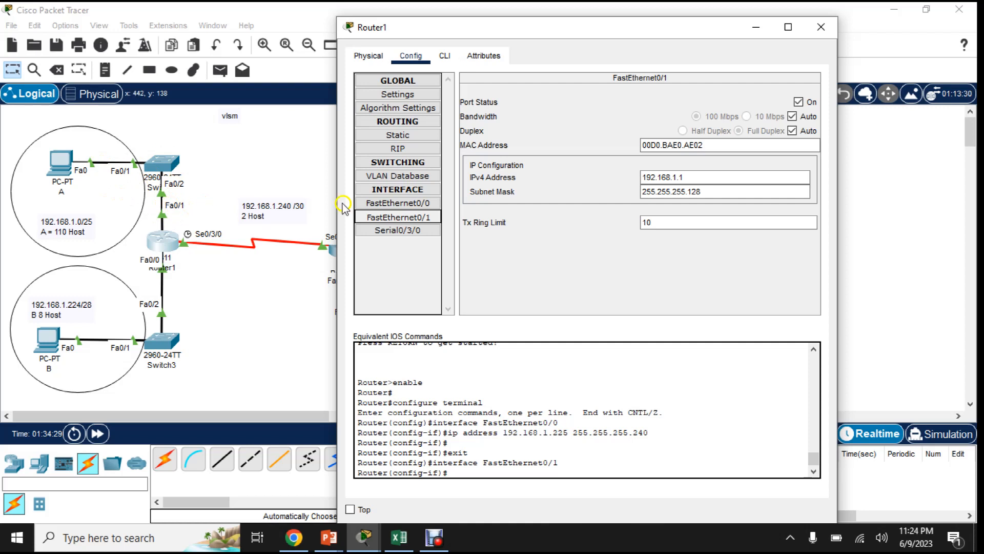
left_click(406, 219)
left_click(407, 218)
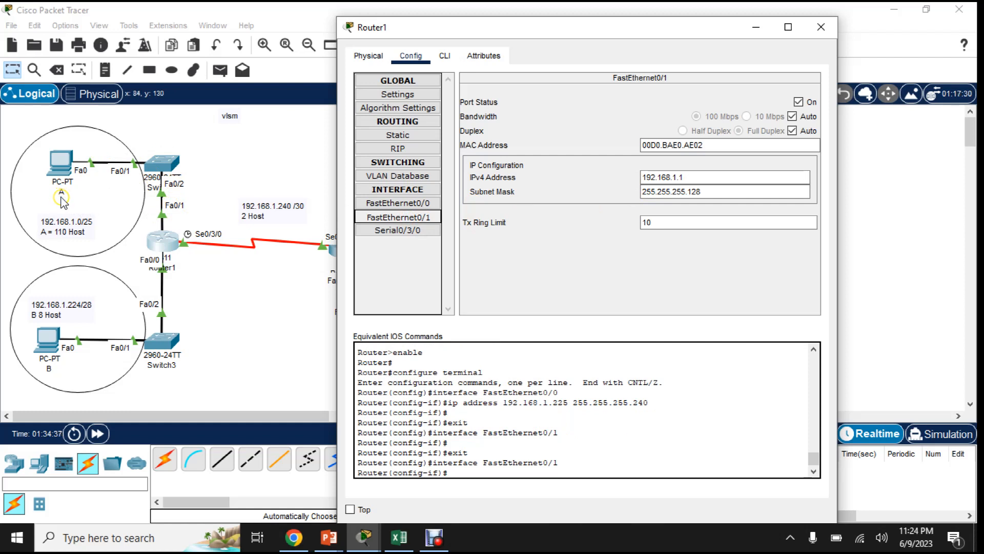
left_click(676, 176)
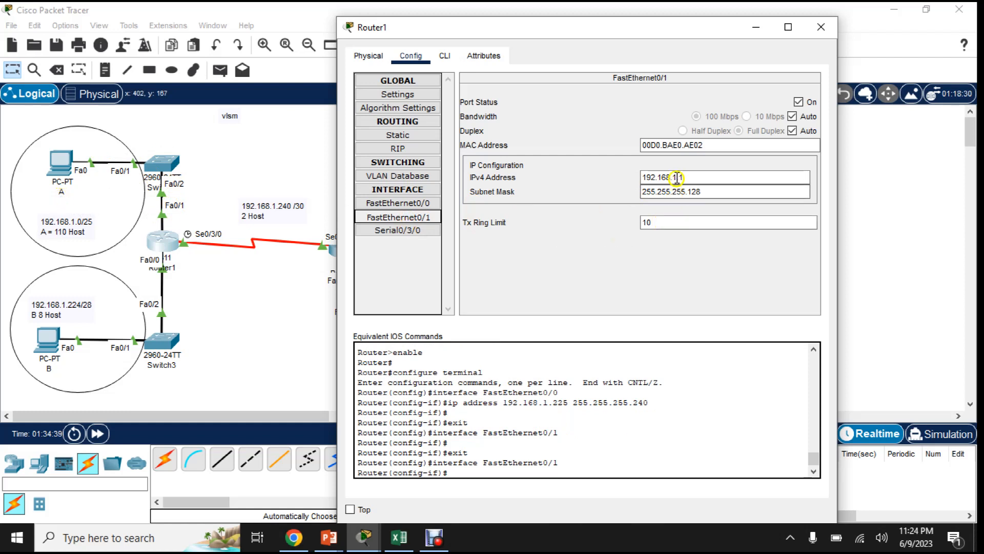
left_click_drag(694, 176, 624, 176)
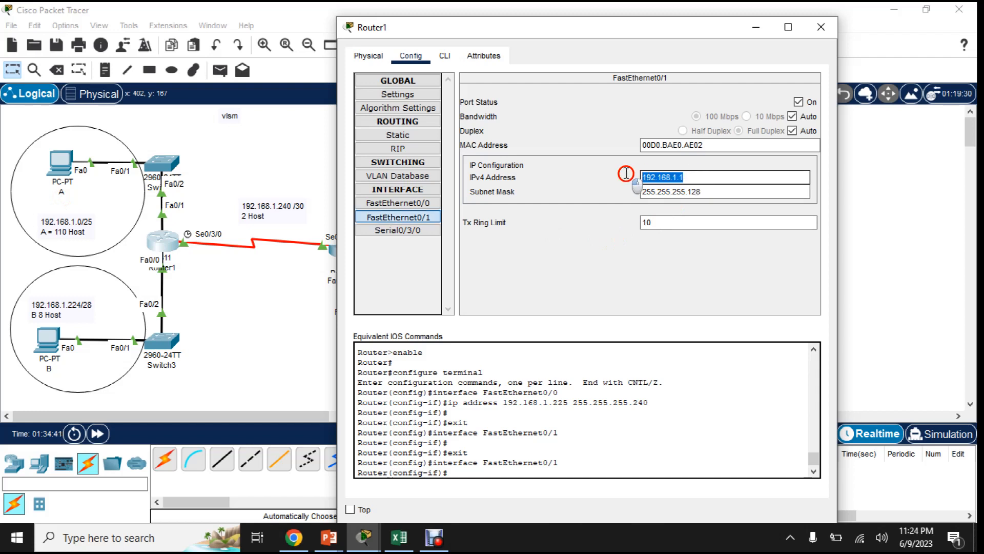
left_click(722, 191)
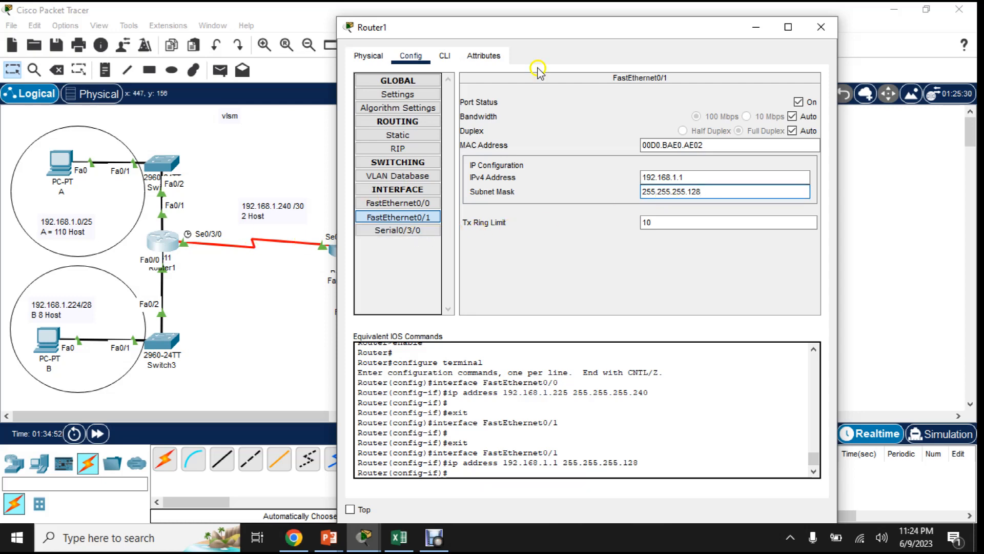
- Uncover the serial link in the topology and examine the IPv4 address and subnet mask of Router1's Serial0/3/0 interface
left_click(552, 27)
left_click_drag(552, 27, 615, 22)
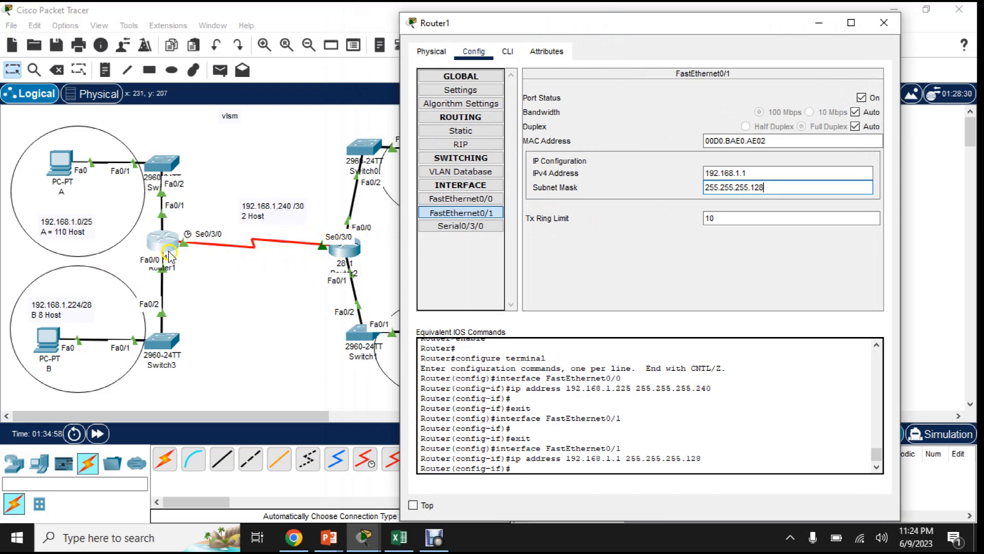
left_click(469, 226)
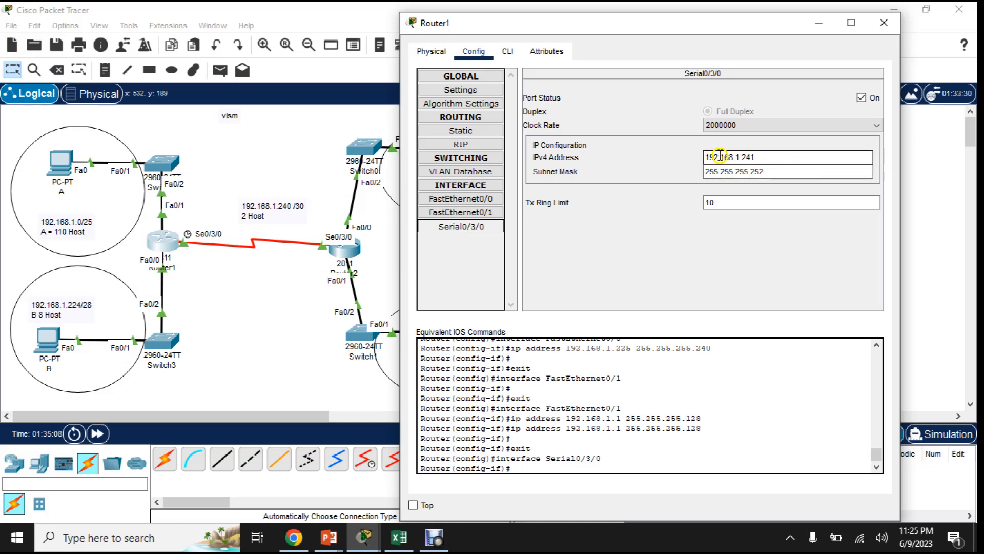
left_click_drag(763, 156, 670, 159)
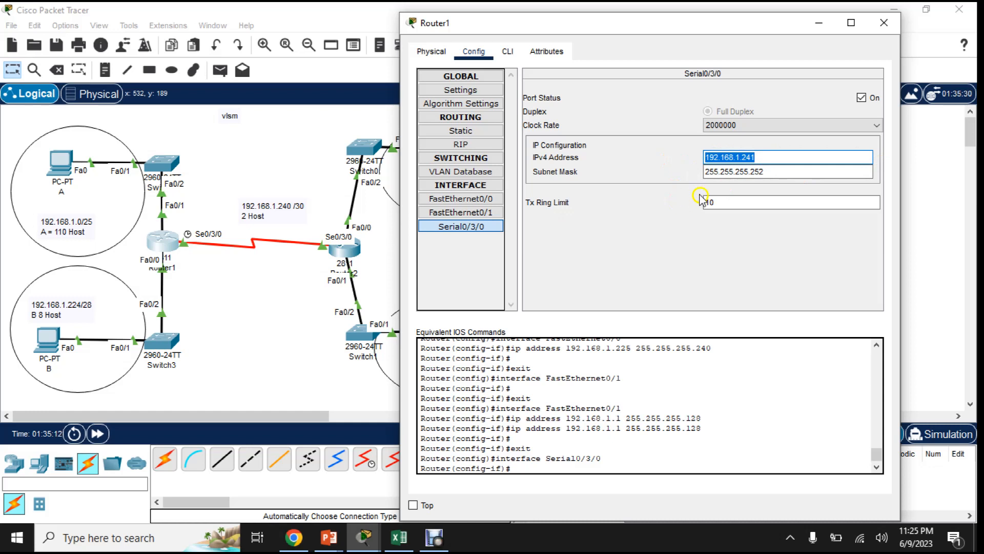
left_click(777, 170)
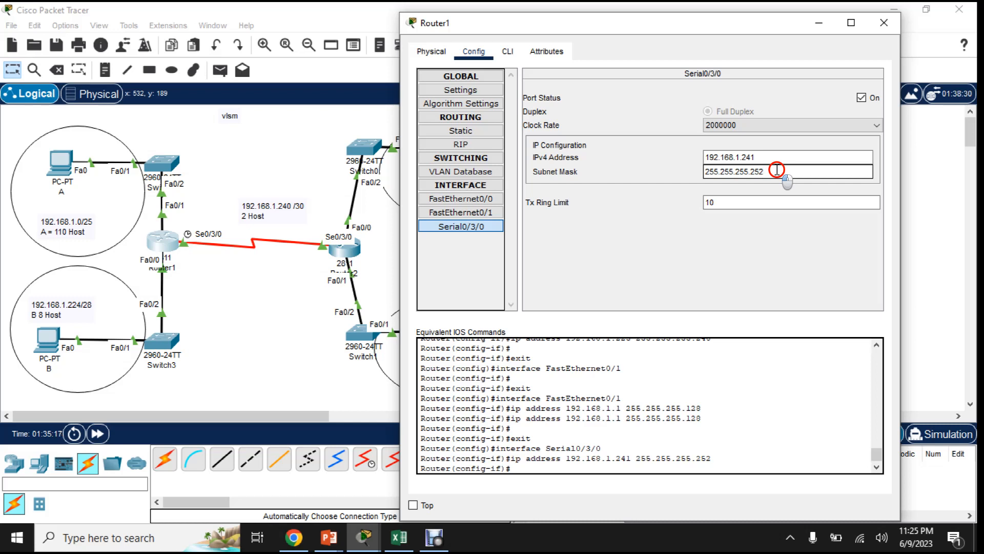
left_click(777, 170)
- Switch to Excel and enter =128+64+32+16+8+4 in cell D12 to work out the serial link's mask octet
left_click(399, 537)
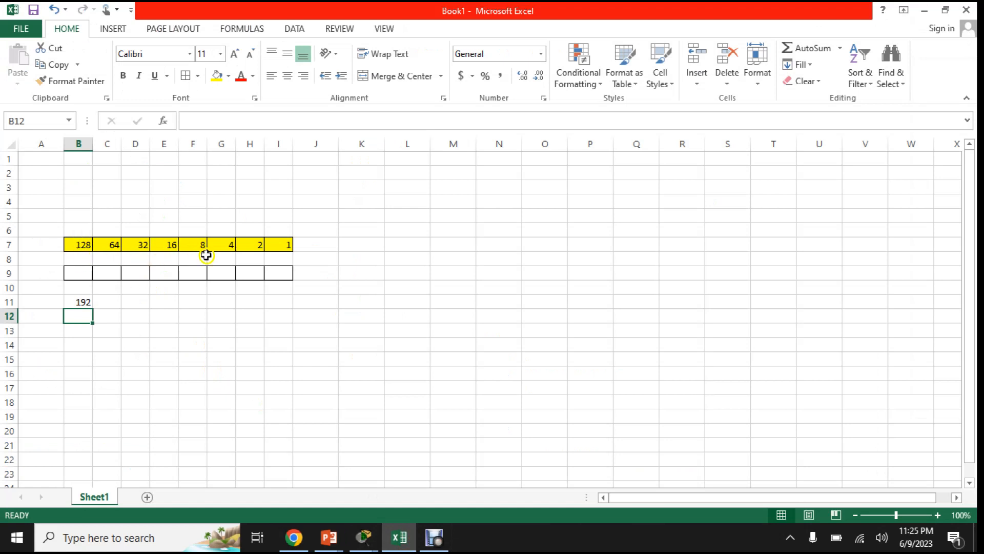
left_click(140, 320)
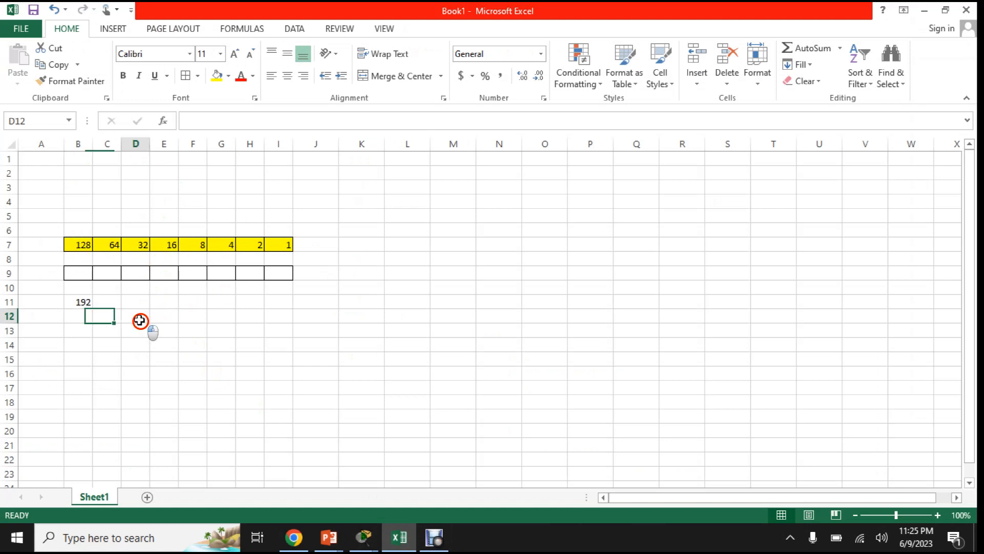
type("=128+64+32+16+8+4")
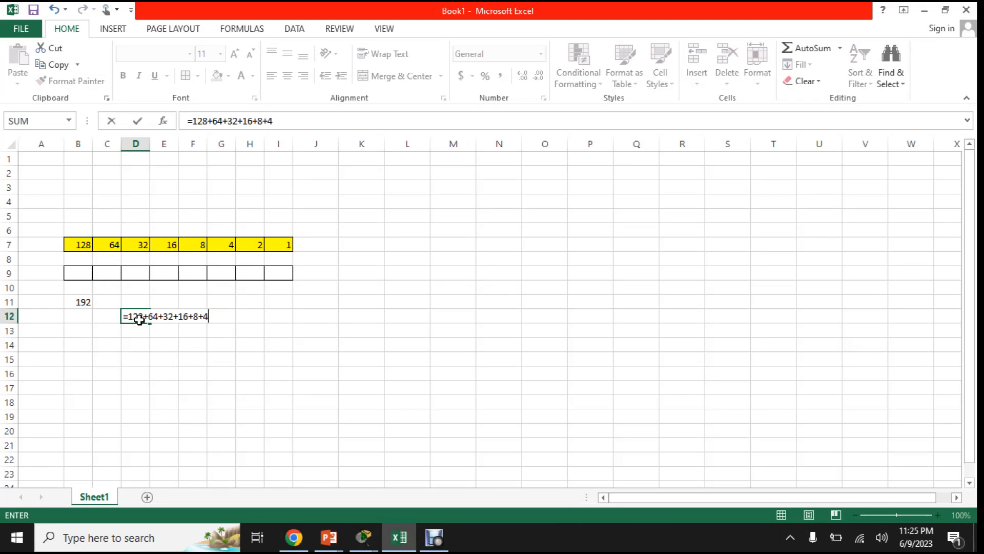
key("Return")
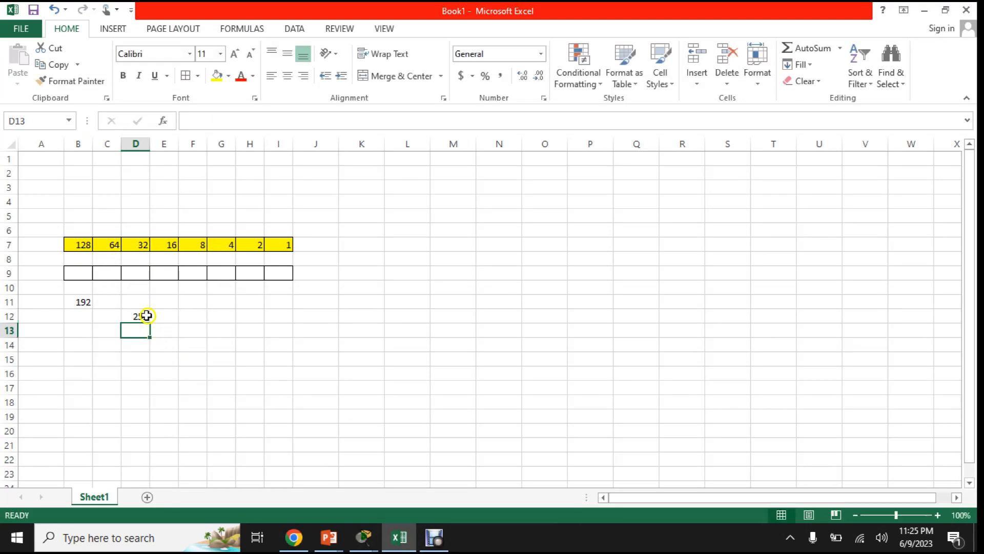
- Switch back to Packet Tracer, recheck Router1's Serial0/3/0 subnet mask, close its window and return to the topology
left_click(364, 538)
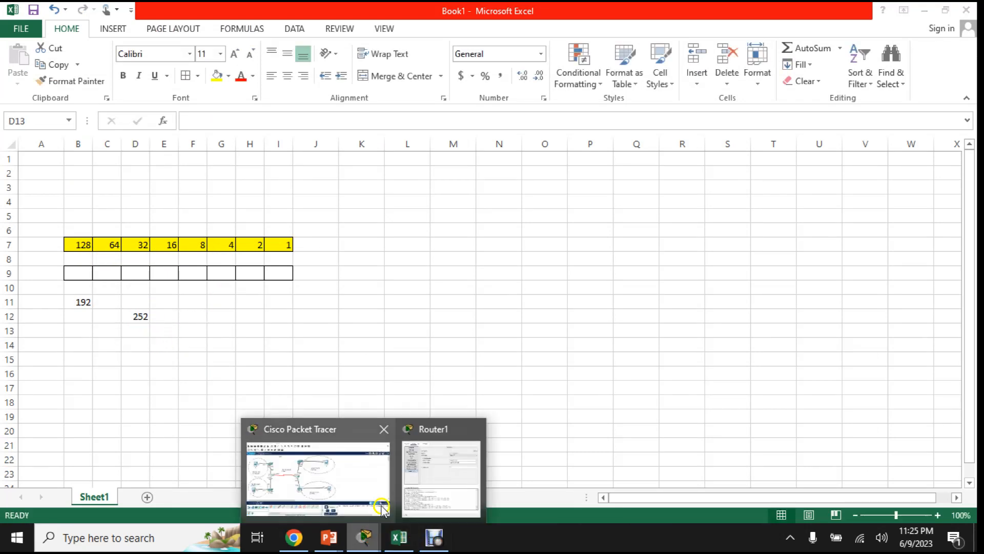
left_click(423, 478)
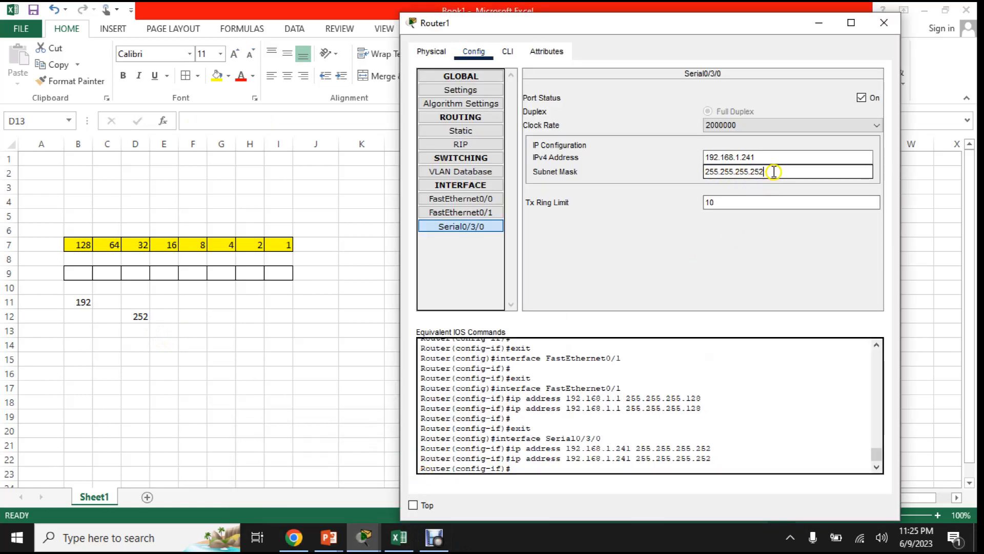
left_click(896, 23)
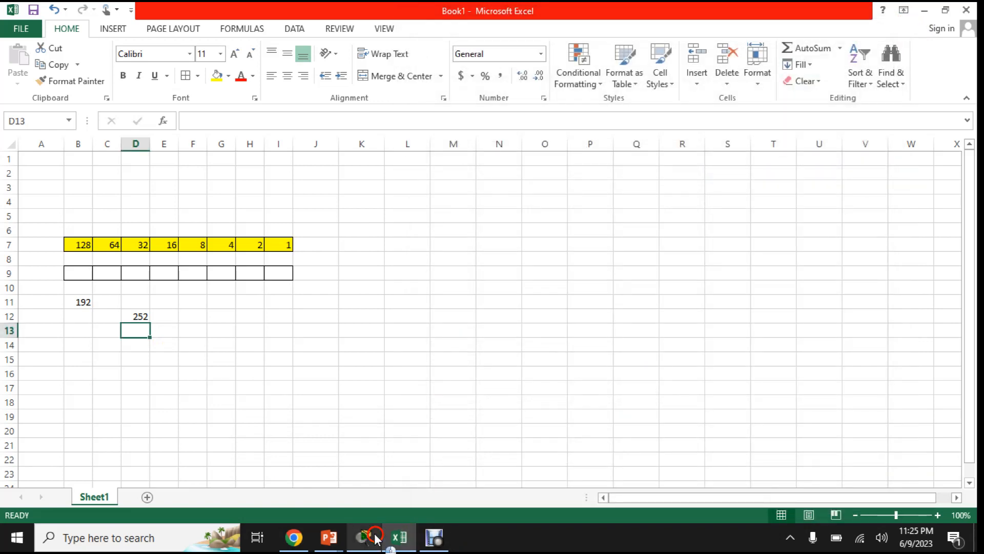
left_click(374, 534)
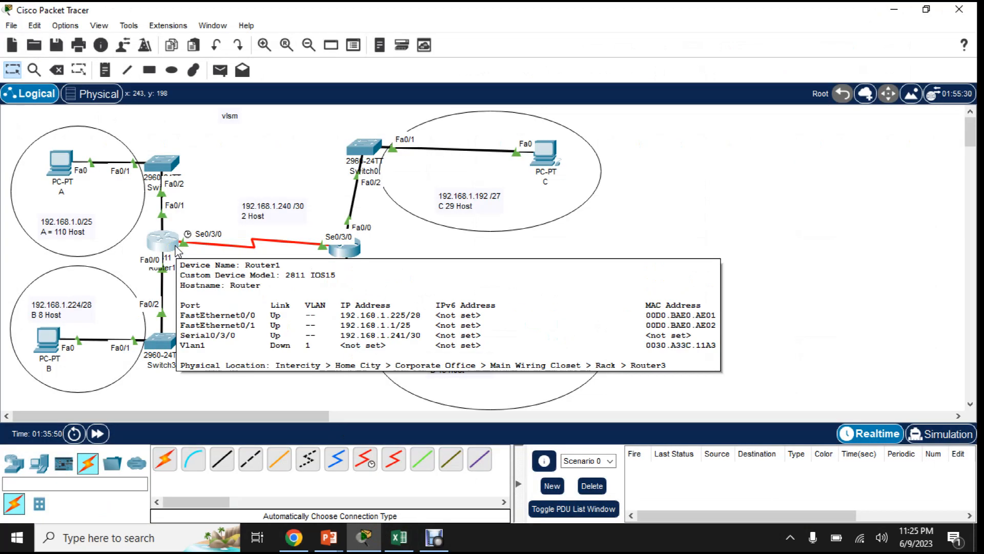
- Open Router2's Serial0/3/0 interface configuration and place its window clear of the router in the topology
left_click(352, 251)
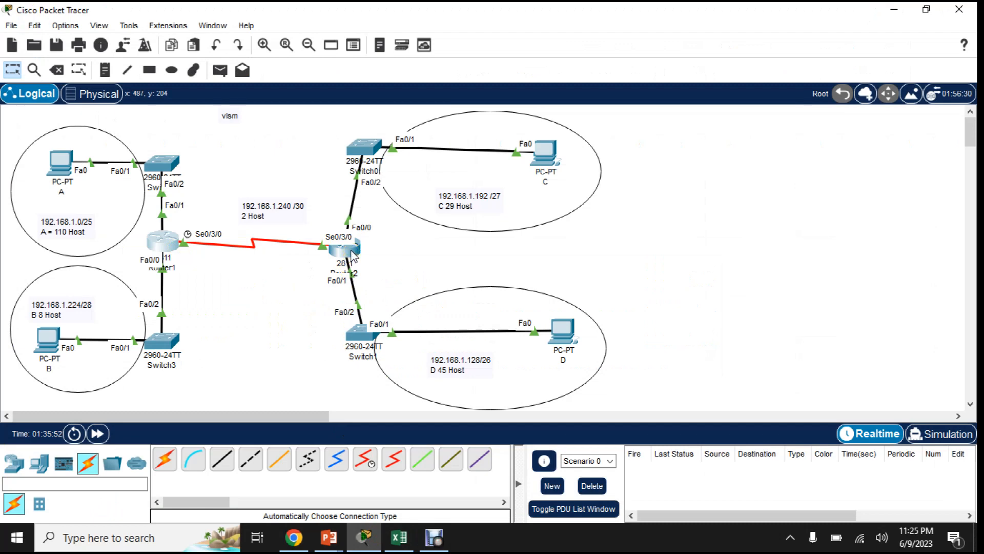
left_click(351, 251)
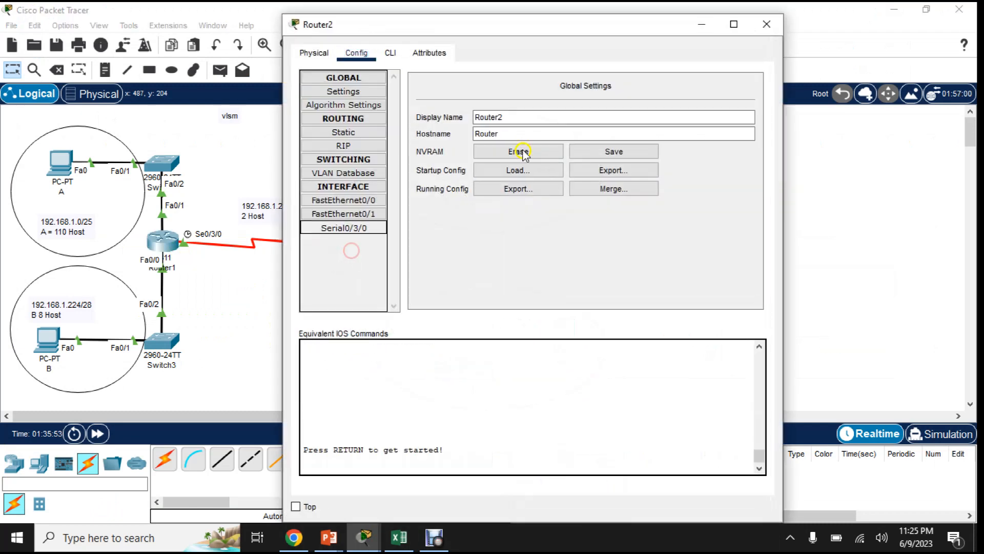
left_click(345, 227)
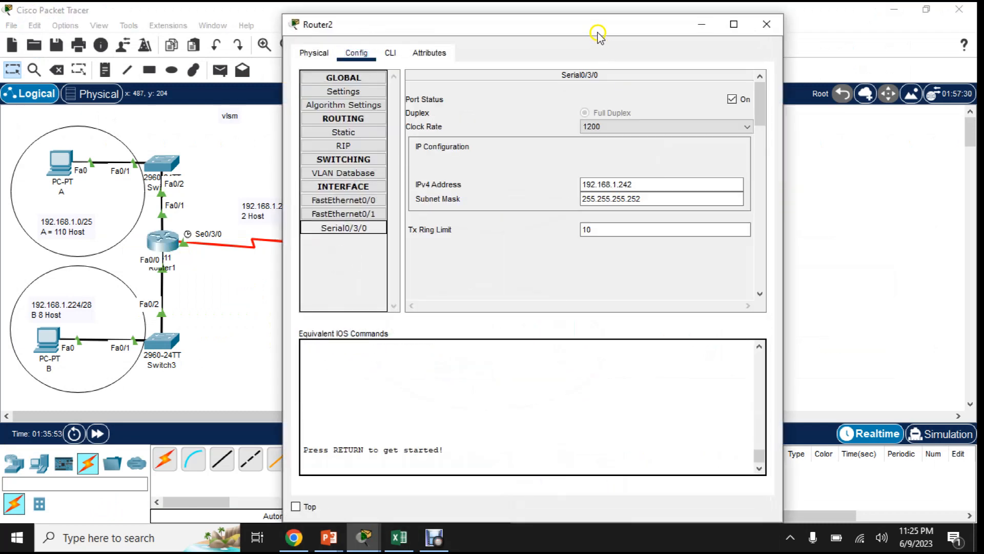
left_click_drag(613, 32, 884, 39)
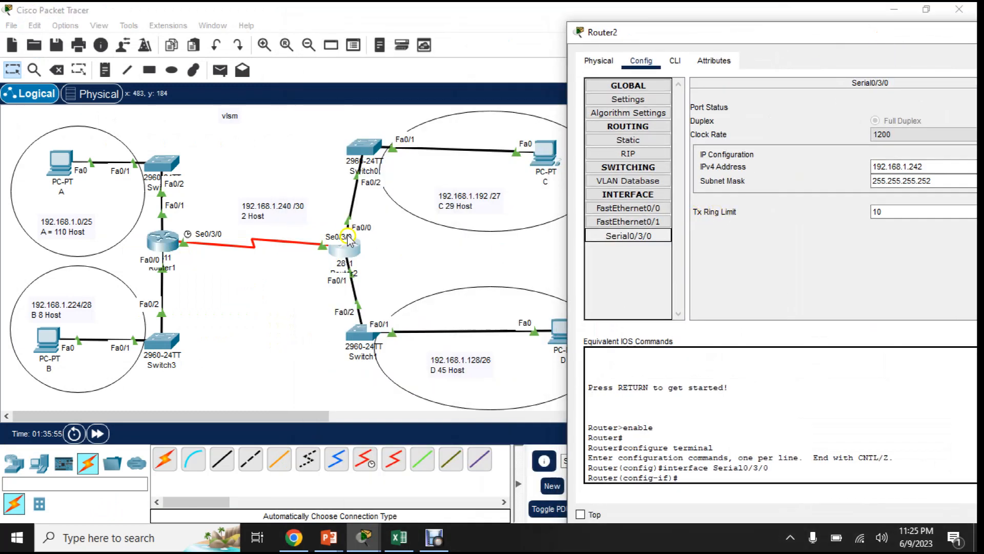
- Examine the IPv4 address and subnet mask of Router2's FastEthernet0/0 interface, keeping the router visible in the topology
left_click(635, 211)
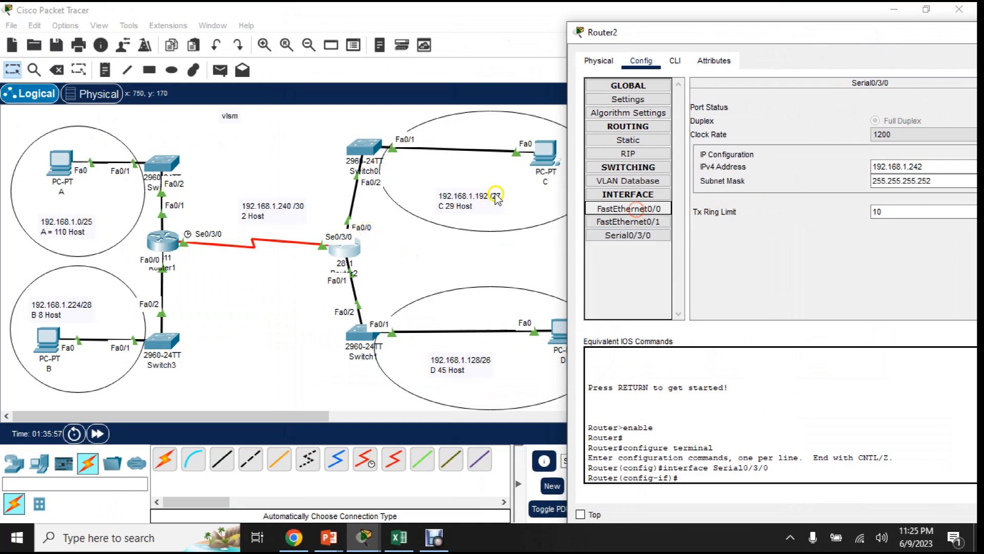
left_click_drag(883, 30, 852, 30)
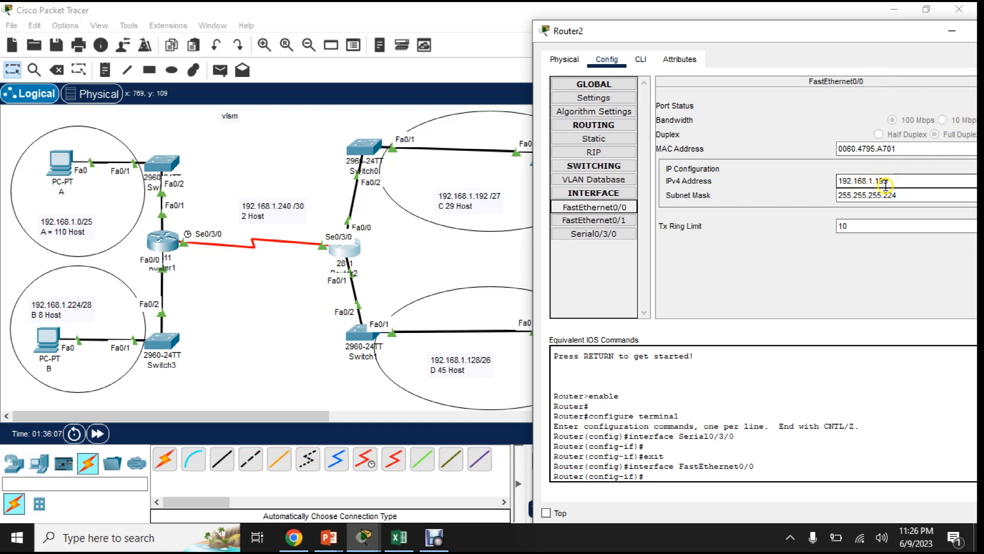
left_click_drag(903, 182, 814, 182)
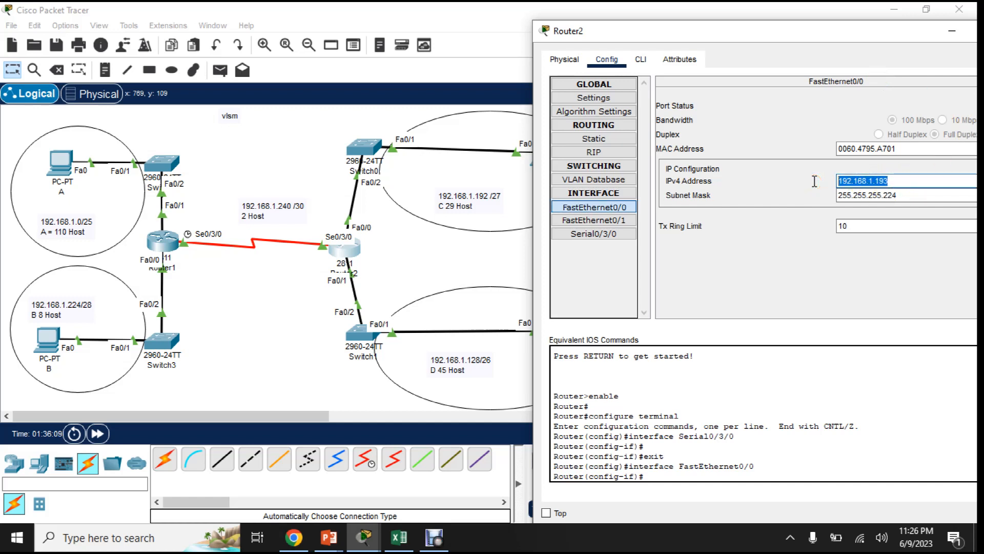
left_click(905, 196)
left_click_drag(905, 195, 838, 196)
left_click(912, 195)
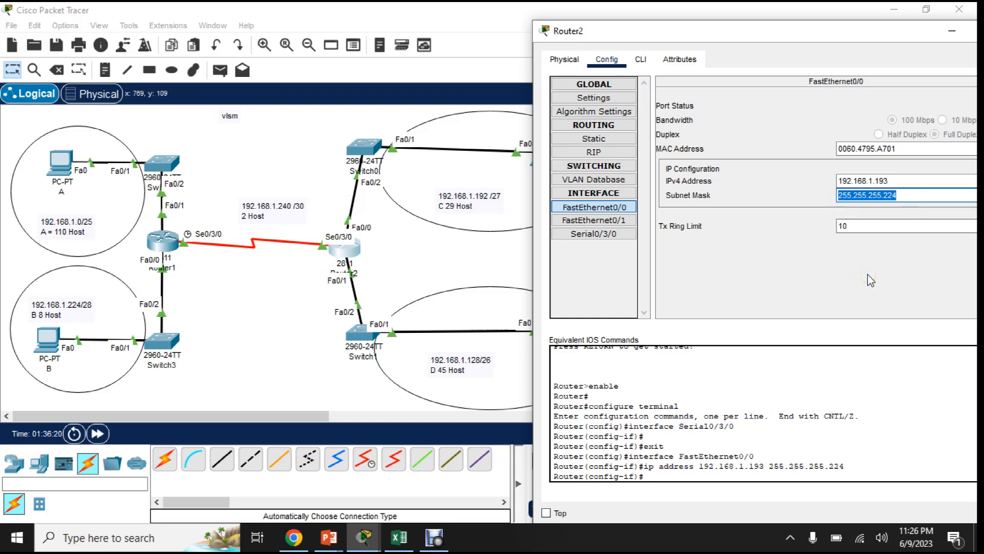
left_click(908, 195)
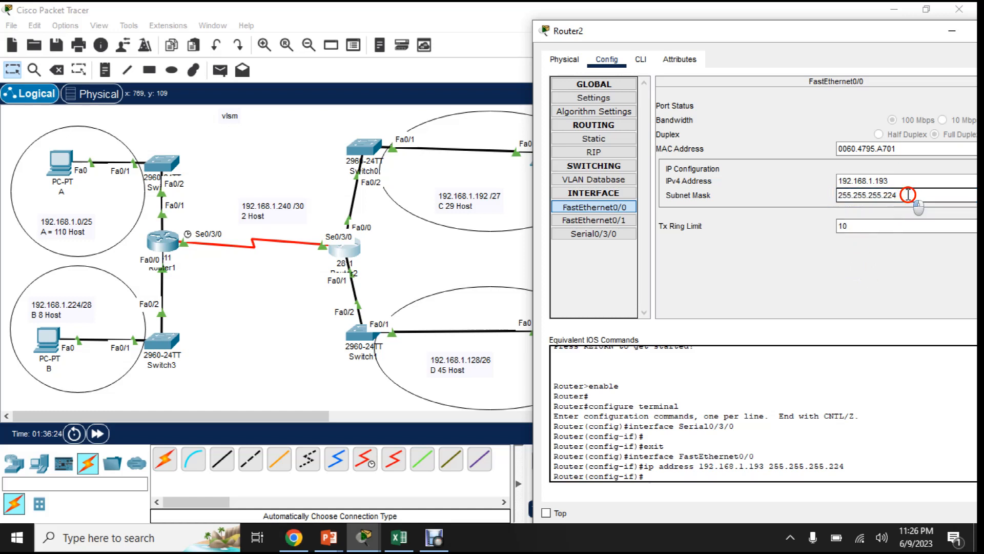
- Examine the IPv4 address and subnet mask of Router2's FastEthernet0/1 interface against the subnet D label
left_click(594, 221)
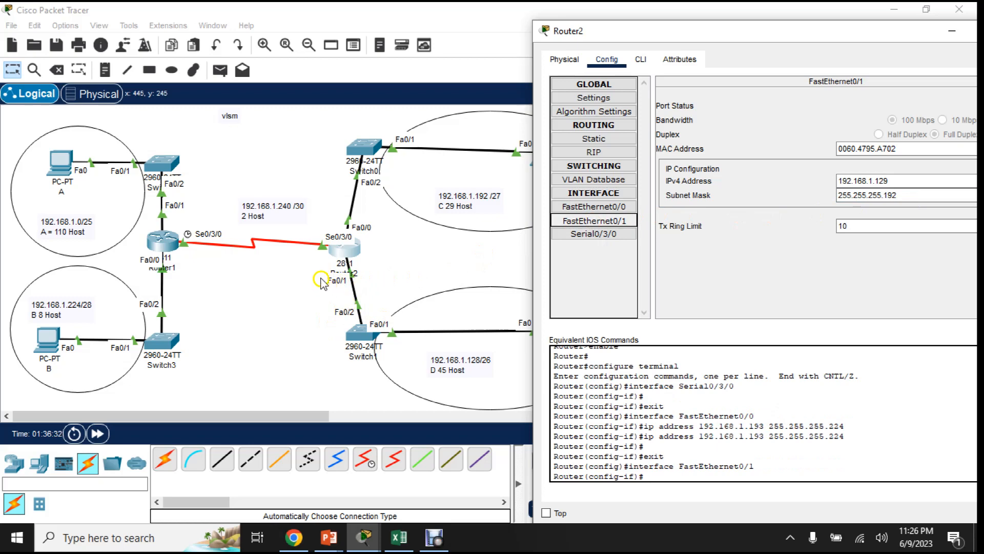
left_click_drag(653, 28, 618, 45)
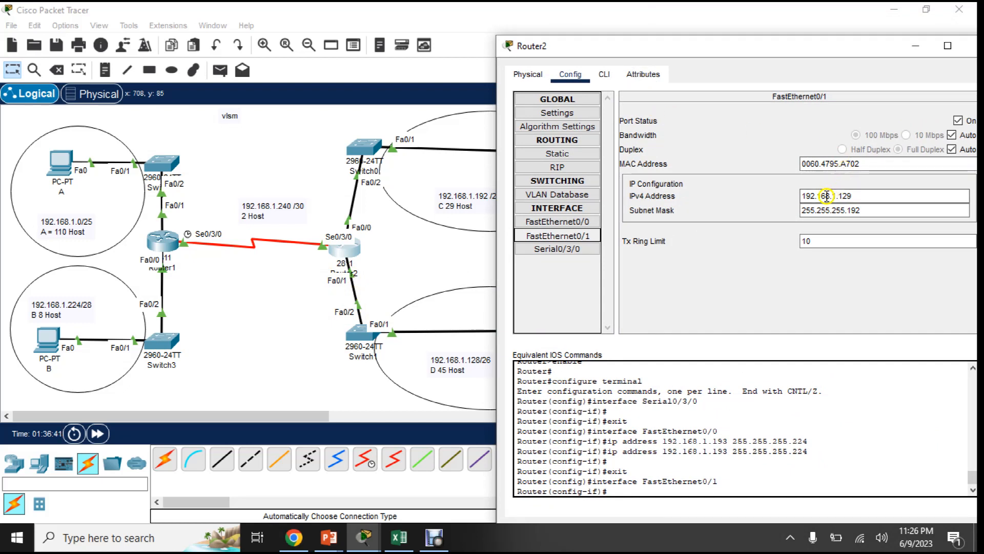
left_click(871, 199)
left_click_drag(871, 200, 782, 196)
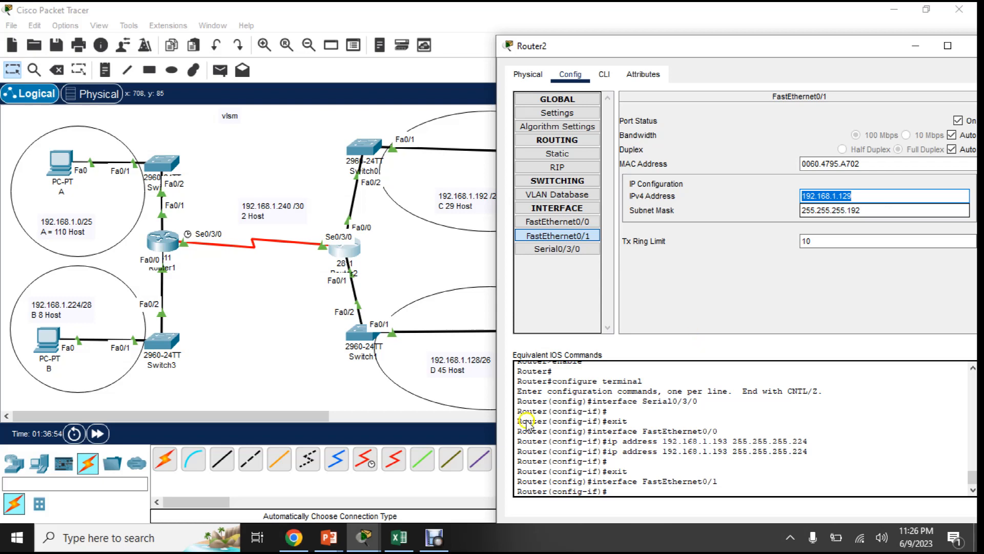
- Switch to Excel and review the mask octet formula in cell B11
left_click(400, 537)
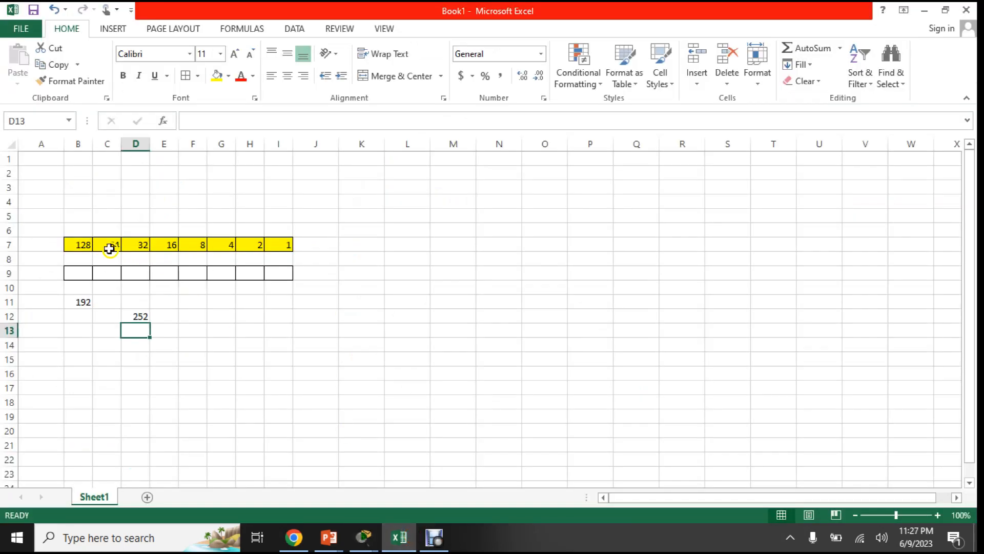
left_click(78, 303)
left_click_drag(235, 121, 183, 120)
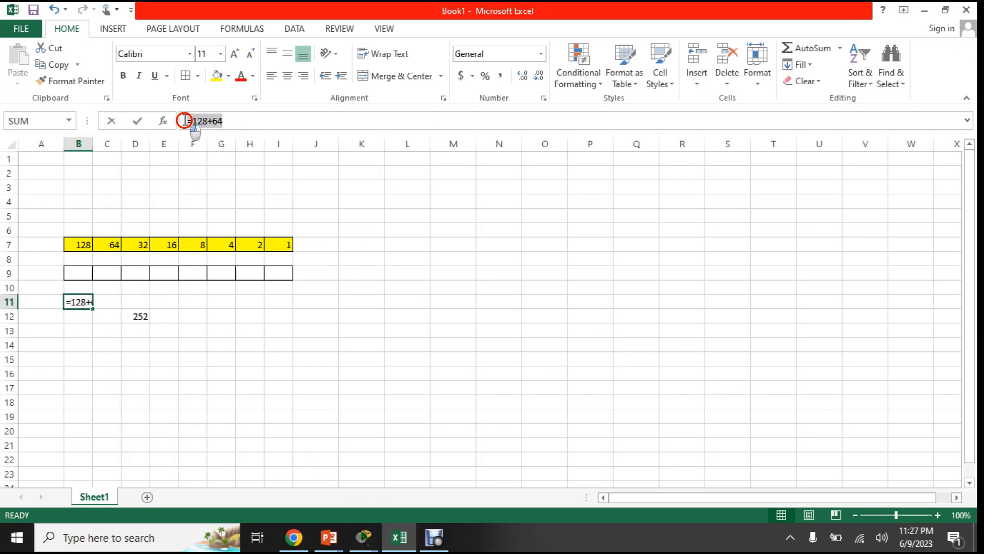
- Switch back to Packet Tracer and show Router2's Serial0/3/0 configuration alongside the topology
mouse_move(363, 537)
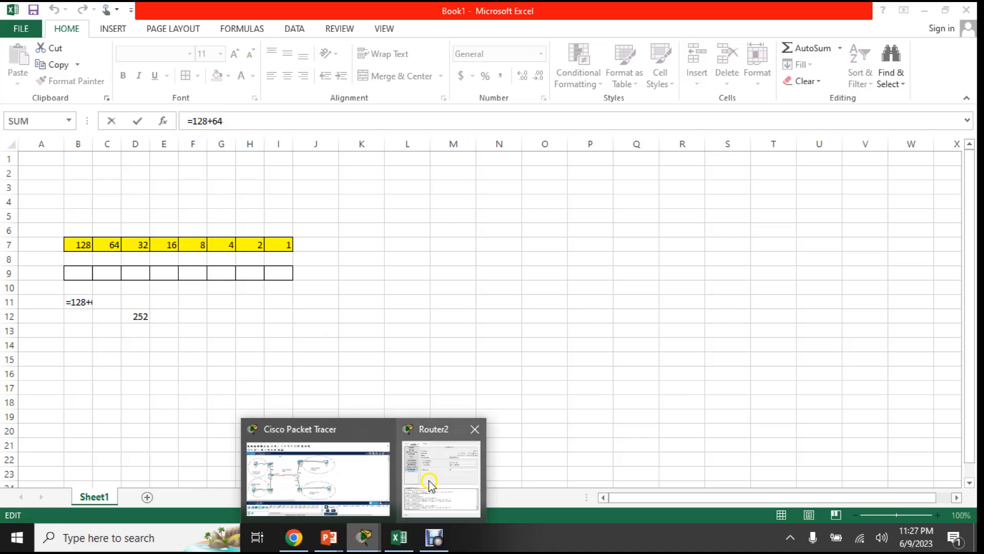
left_click(453, 470)
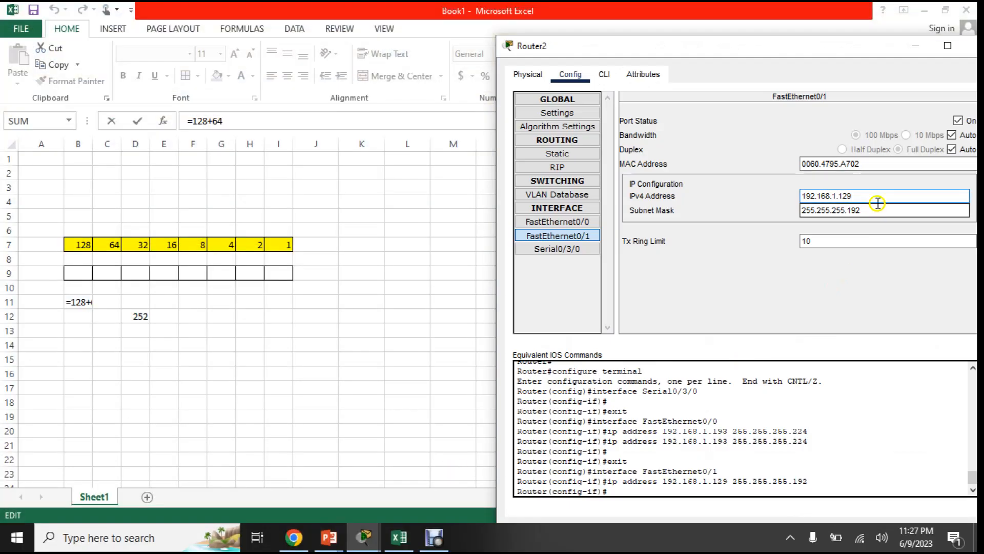
left_click(565, 250)
mouse_move(363, 537)
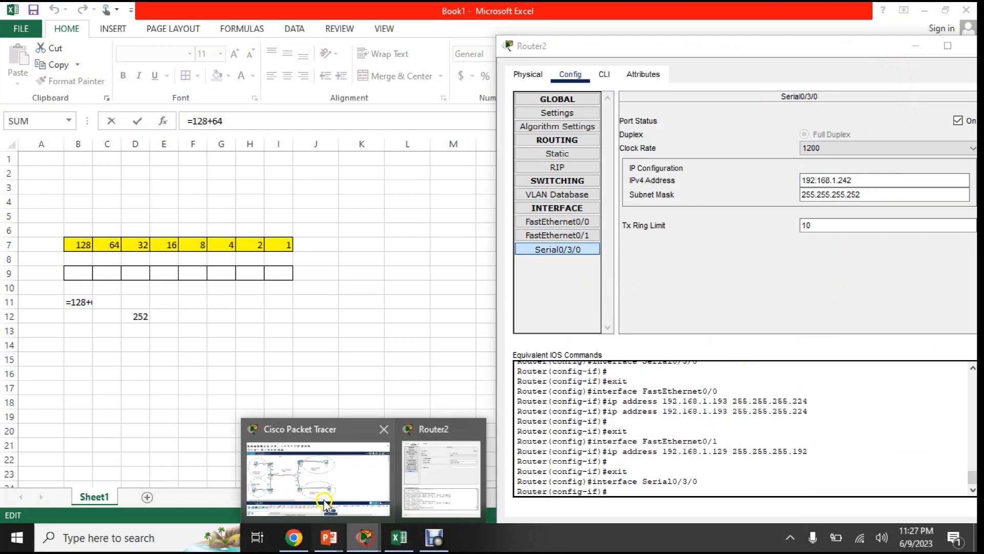
left_click(319, 476)
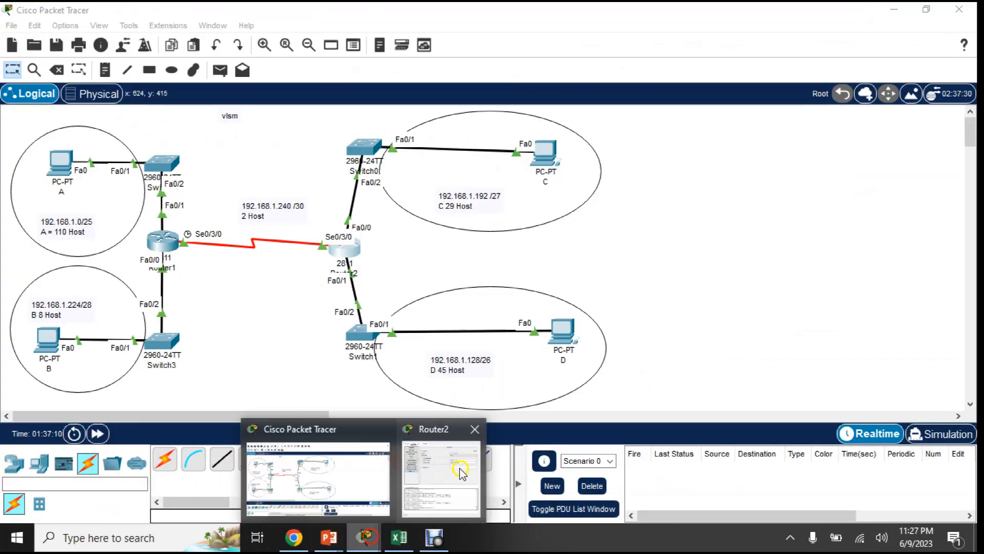
left_click(460, 467)
left_click_drag(723, 52, 723, 45)
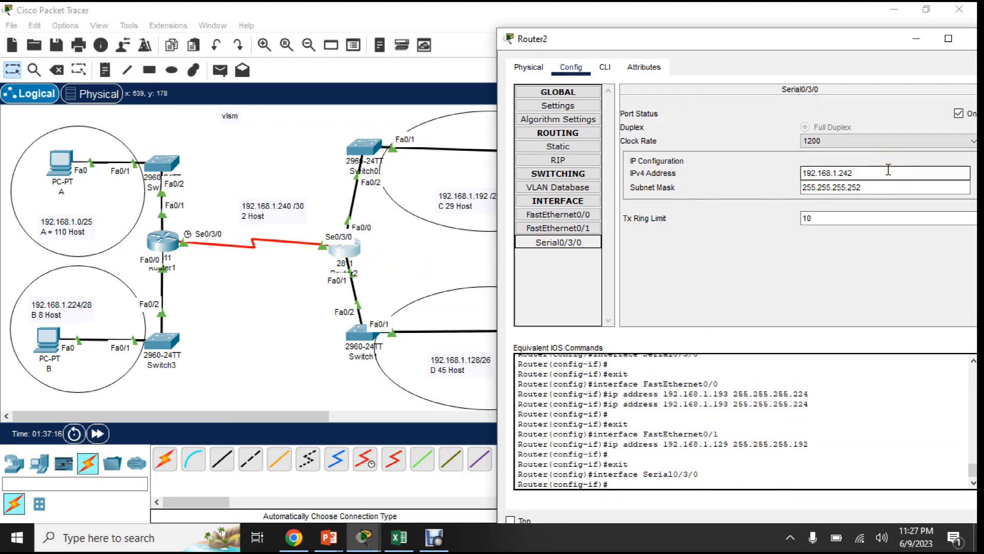
- Examine the IPv4 address and subnet mask of Router2's Serial0/3/0 interface and close the router's window
left_click(172, 246)
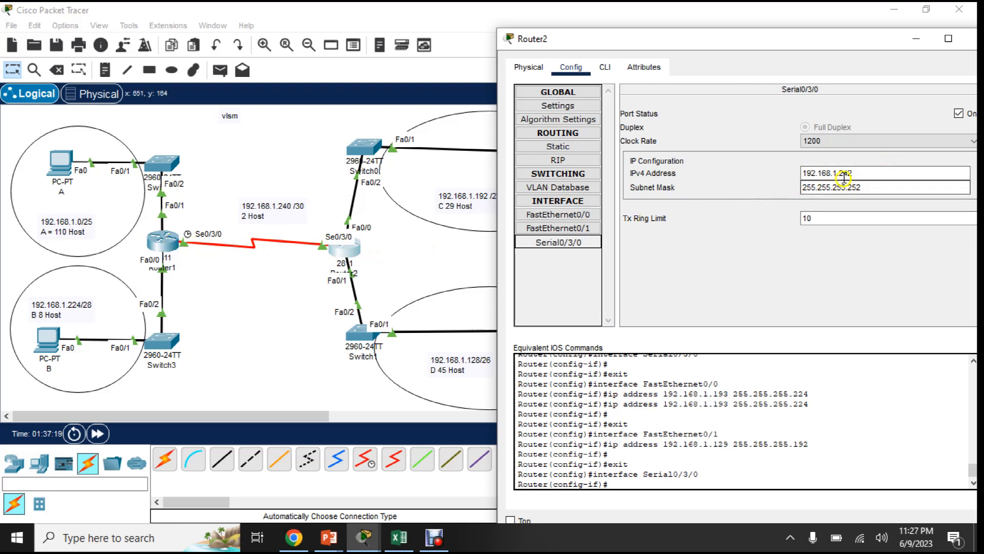
left_click(874, 173)
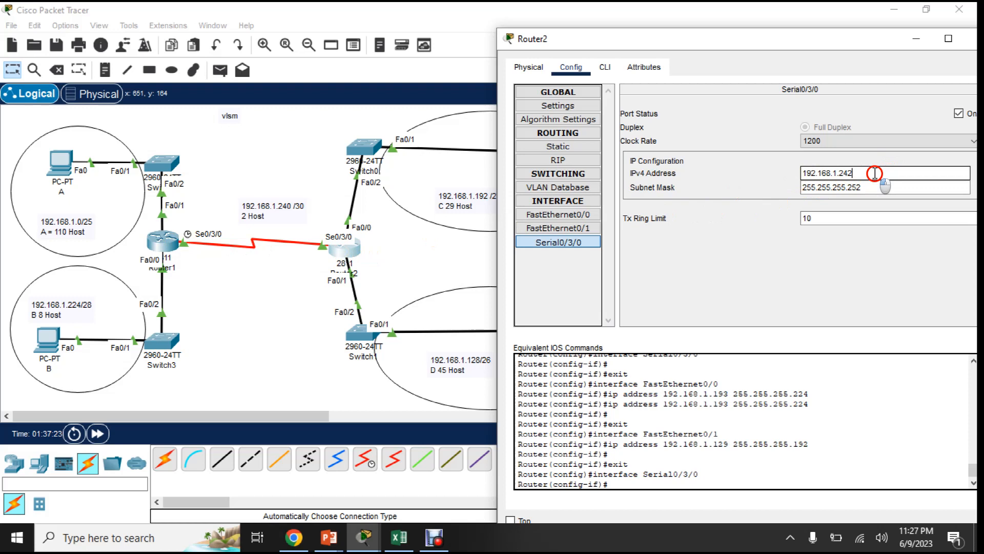
left_click(882, 185)
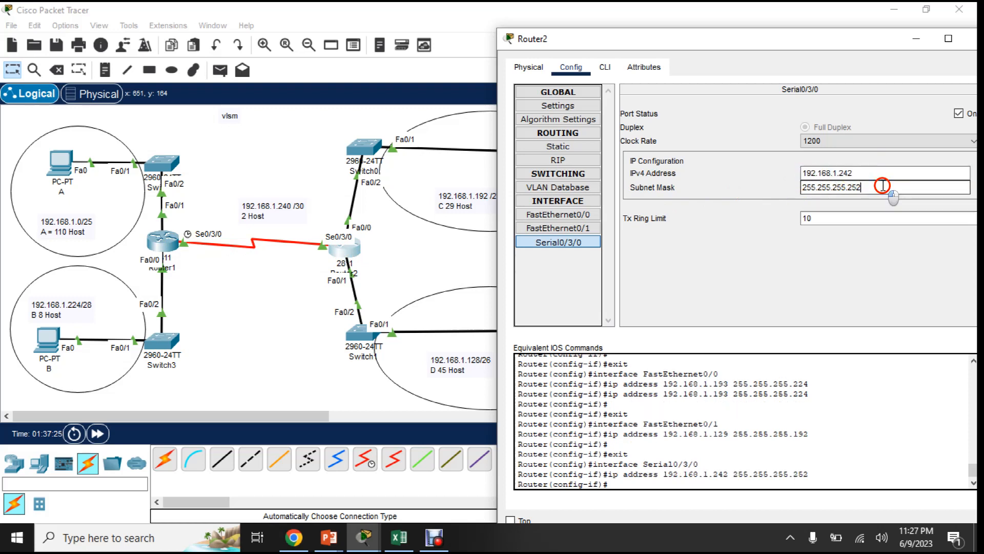
left_click_drag(869, 186, 796, 186)
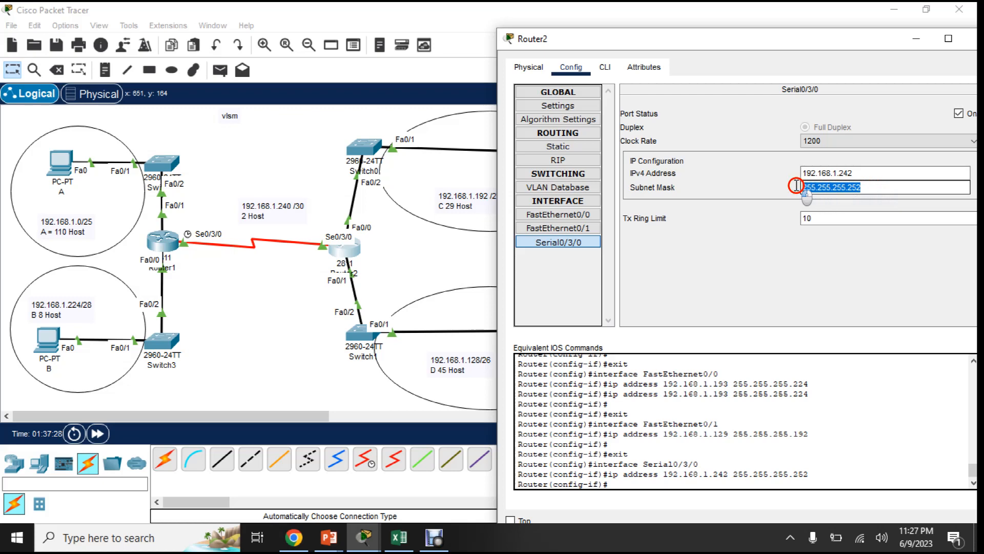
left_click(863, 173)
left_click_drag(867, 40, 653, 68)
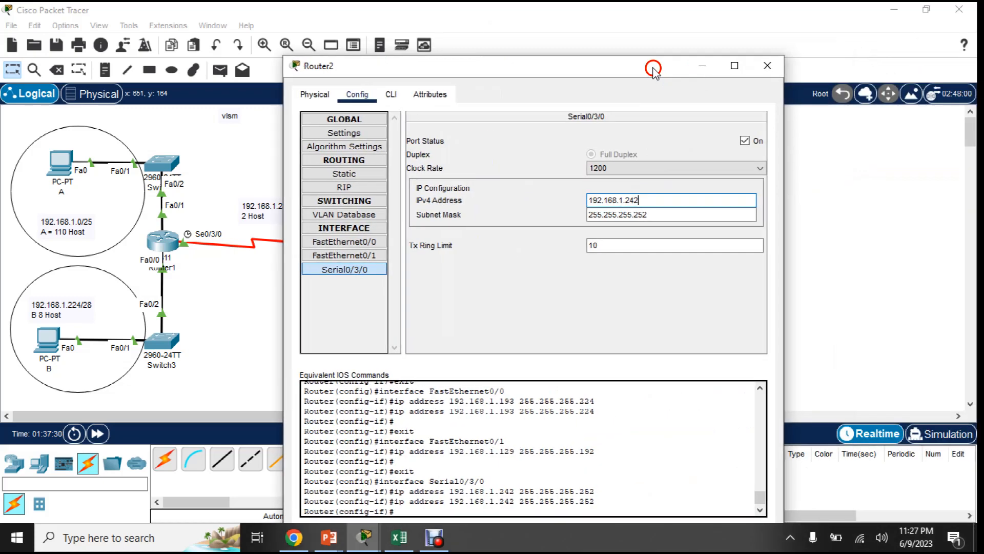
left_click(767, 66)
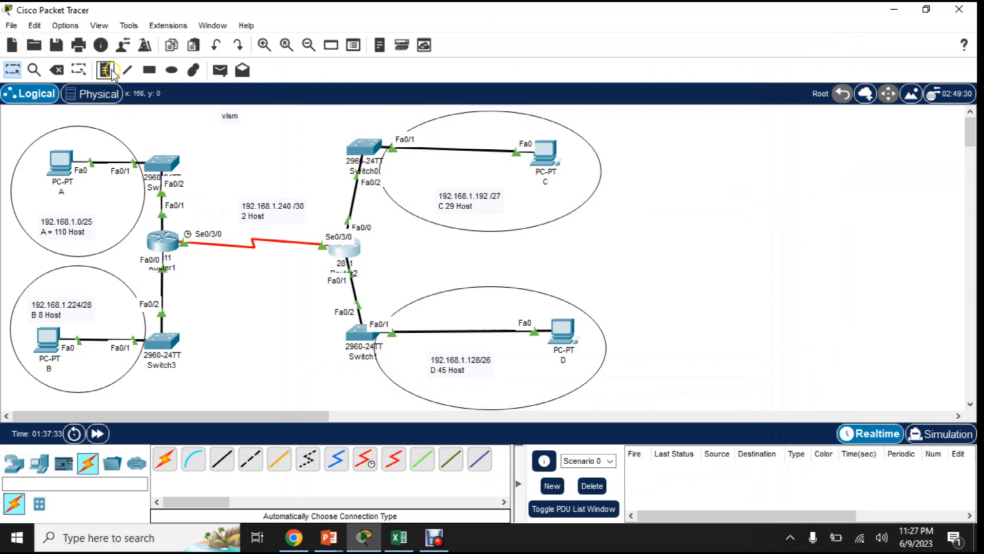
- Send a simple PDU from PC A to PC B to test connectivity between their subnets
left_click(221, 69)
left_click(59, 162)
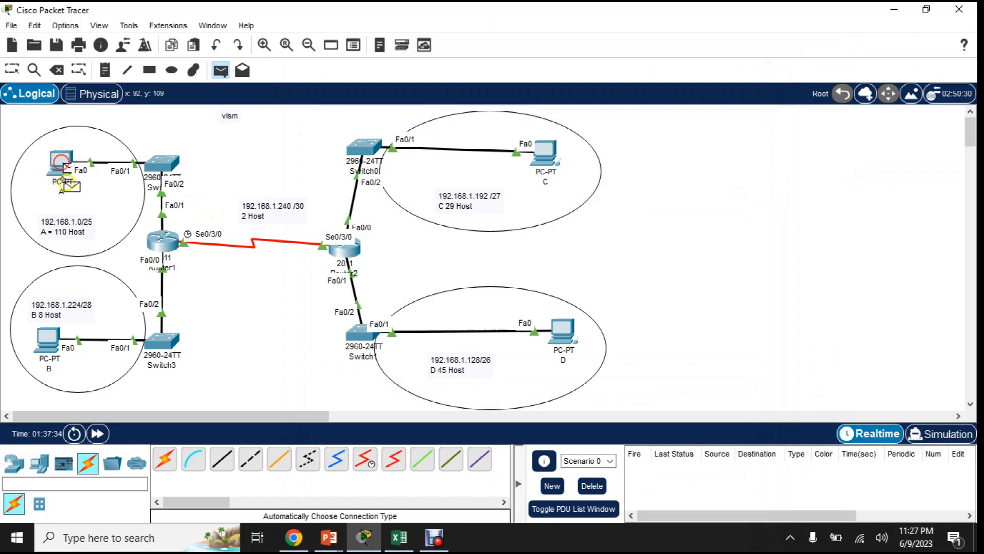
left_click(47, 338)
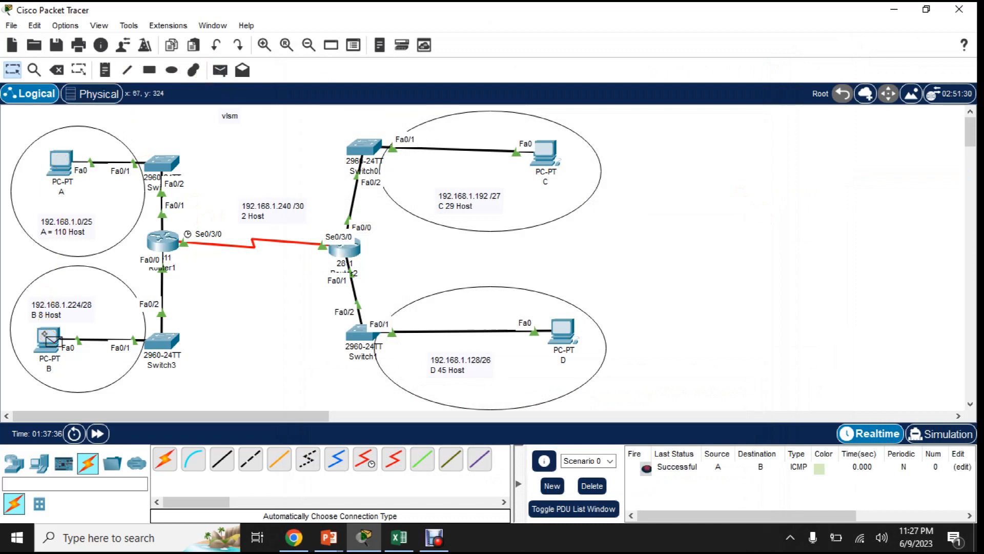
- Send a simple PDU from PC B, trying the switch in subnet A as destination before targeting Router1
left_click(220, 70)
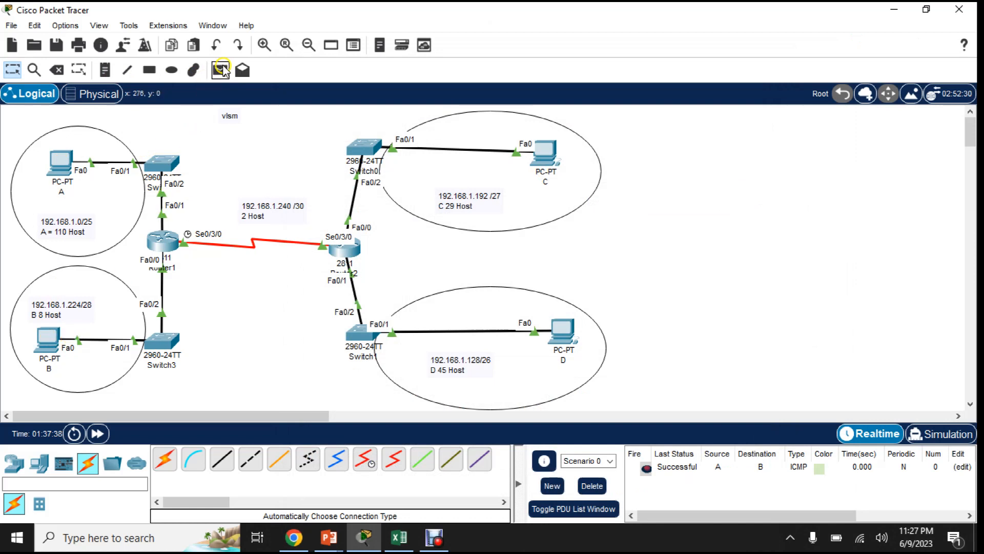
left_click(47, 338)
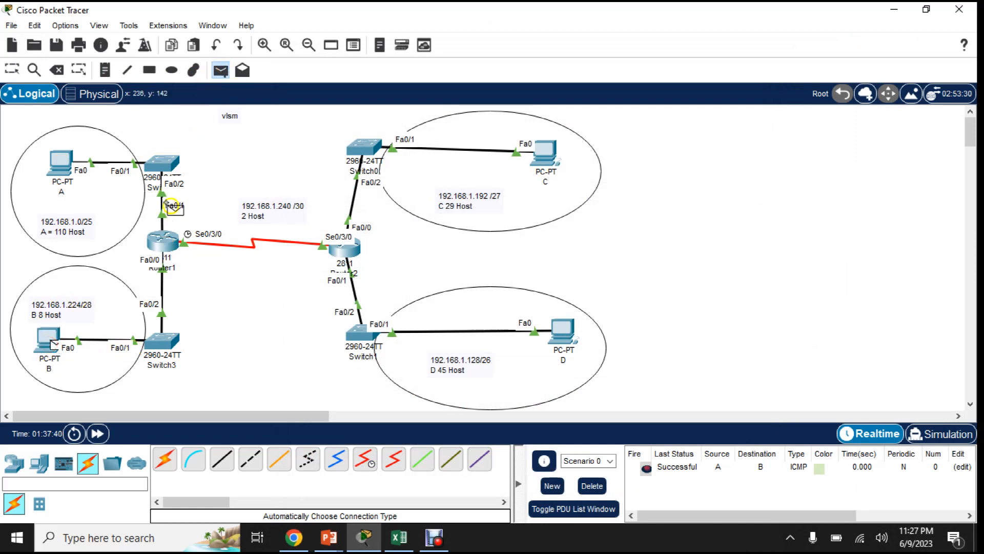
left_click(168, 167)
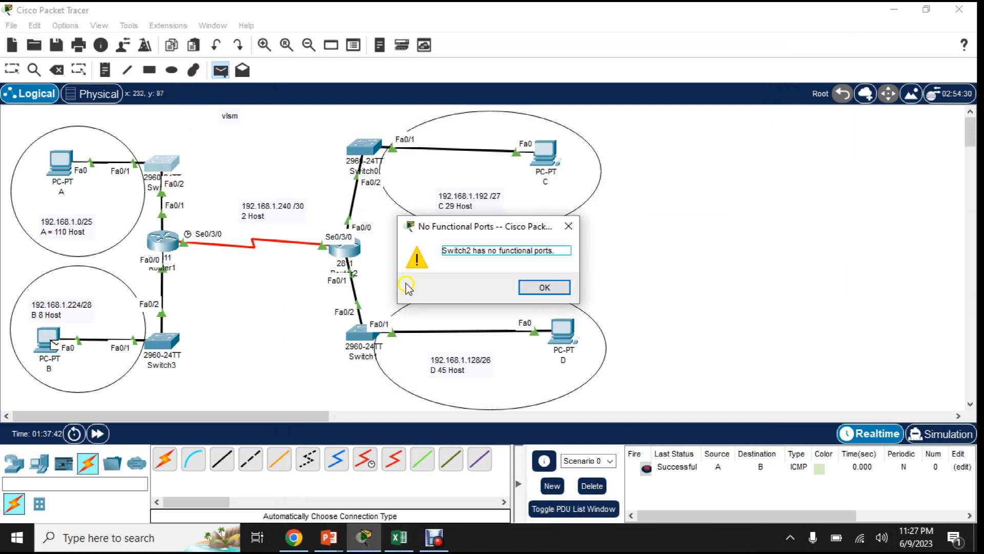
left_click(544, 287)
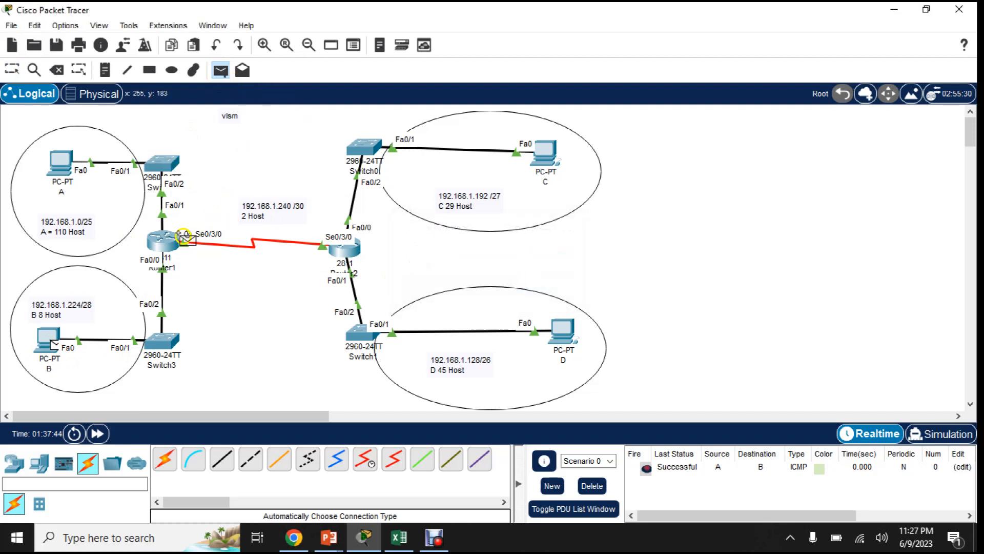
left_click(171, 245)
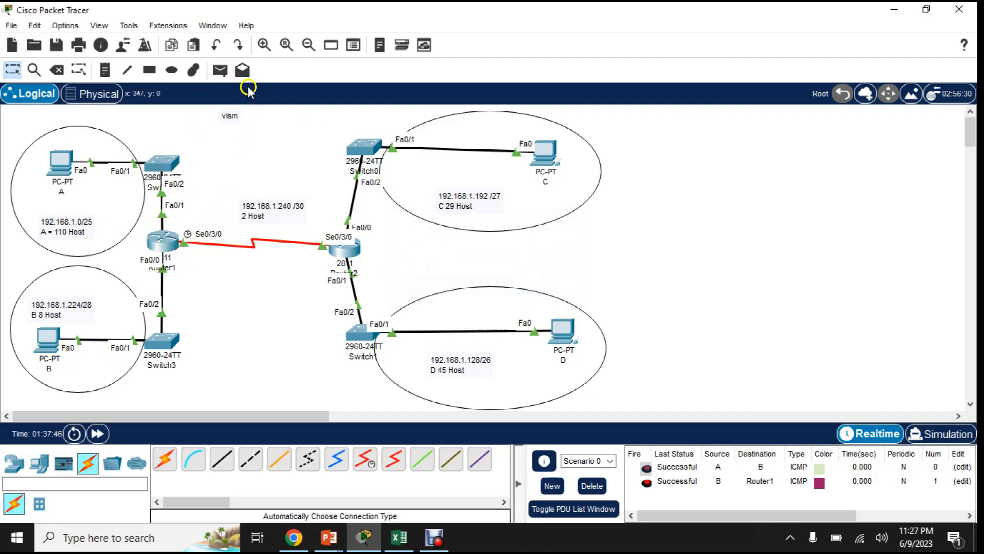
- Send a simple PDU from PC C to PC D and another from PC D to Router2
left_click(220, 70)
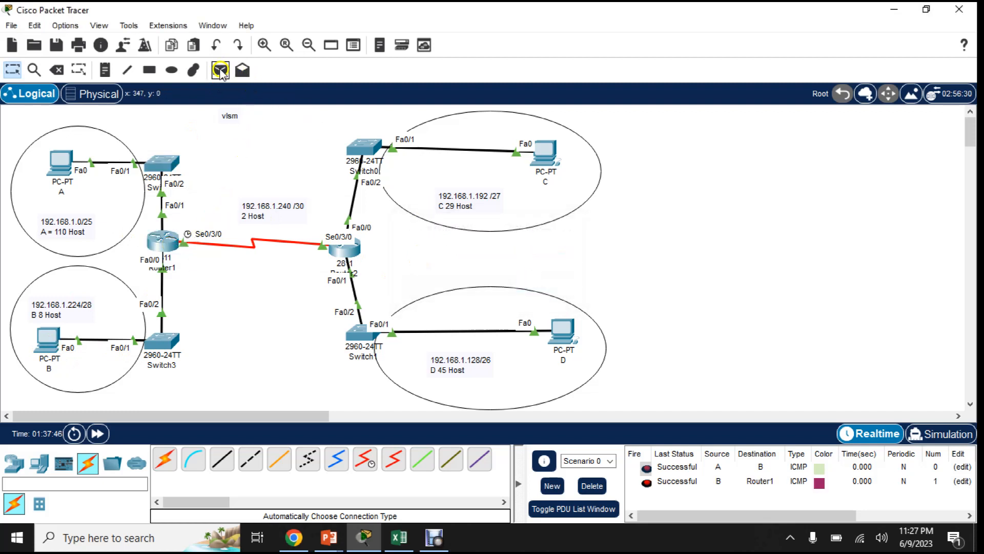
left_click(546, 154)
left_click(575, 337)
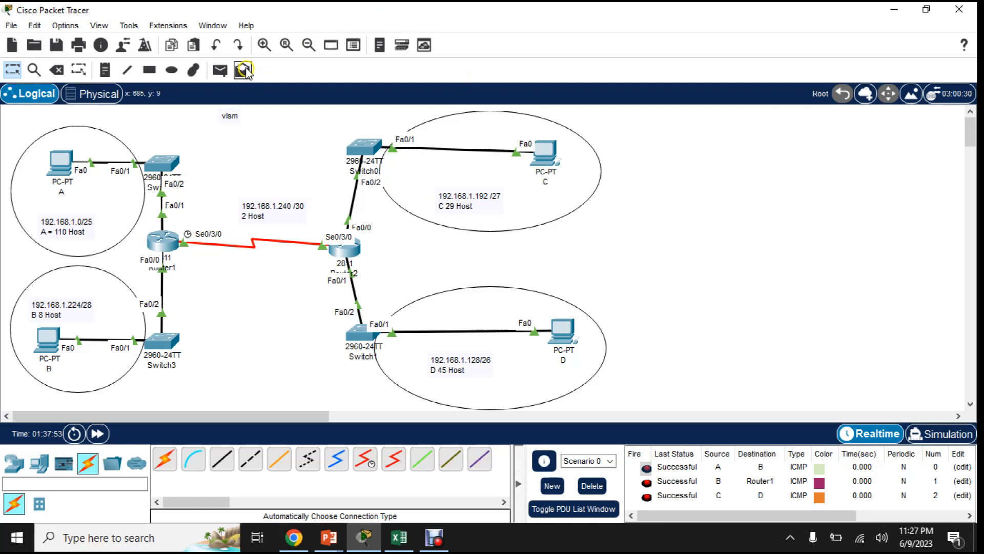
left_click(221, 71)
left_click(564, 331)
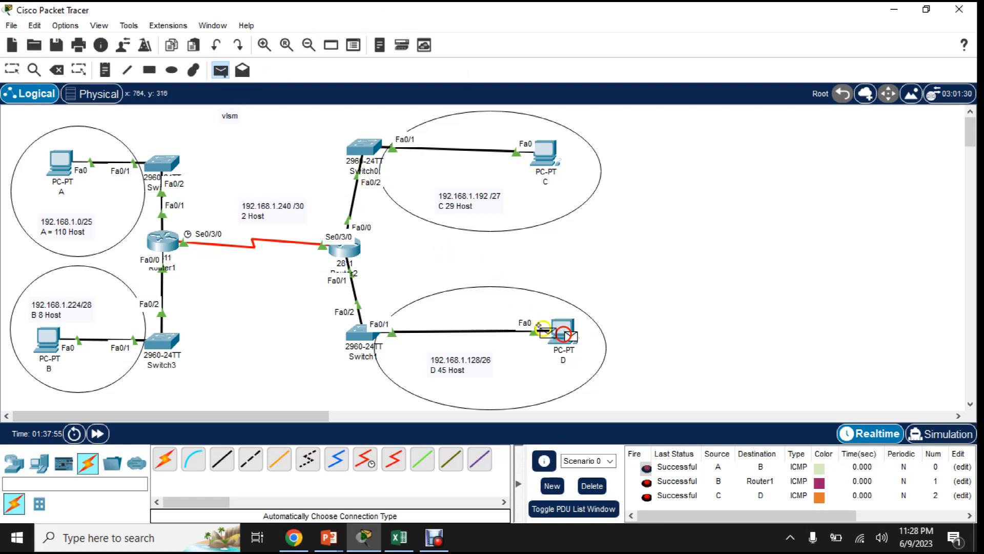
left_click(343, 252)
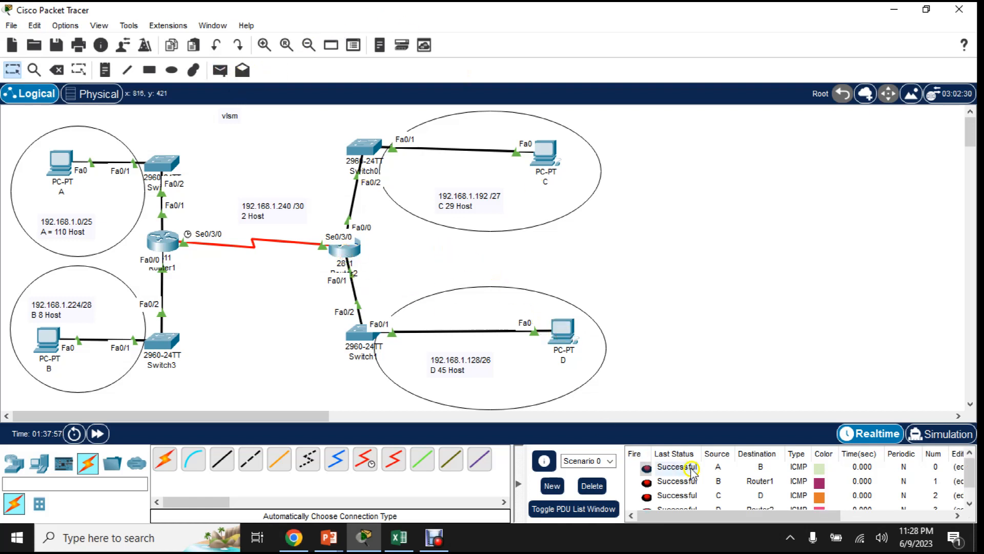
- Delete the PDUs of Scenario 0 and send a simple PDU from PC D to PC A
scroll(720, 497, "down", 1)
left_click(592, 486)
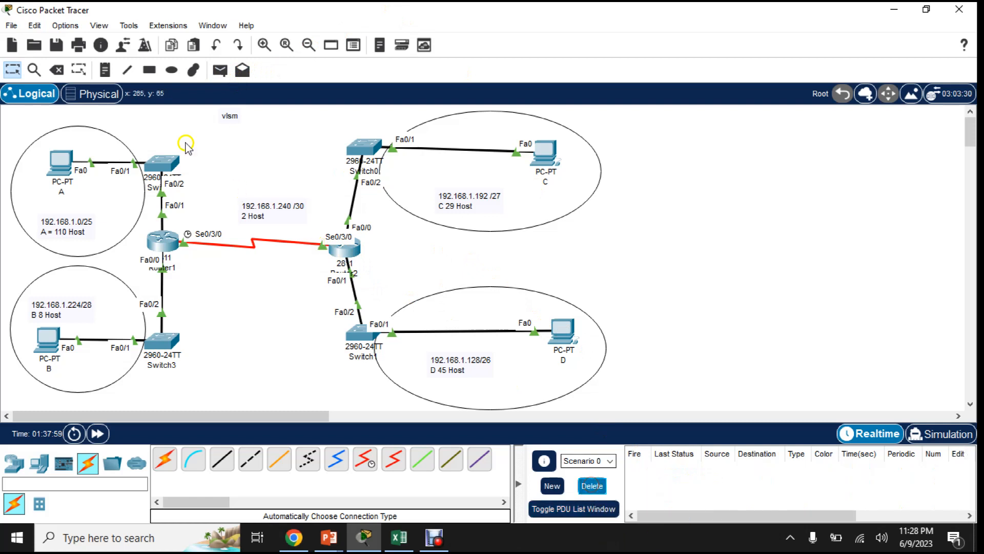
left_click(220, 69)
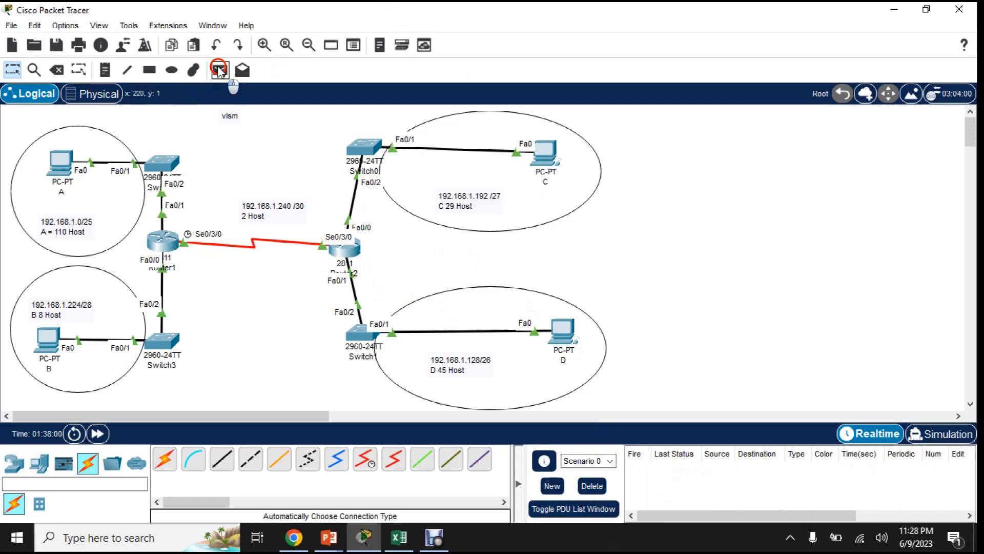
left_click(564, 333)
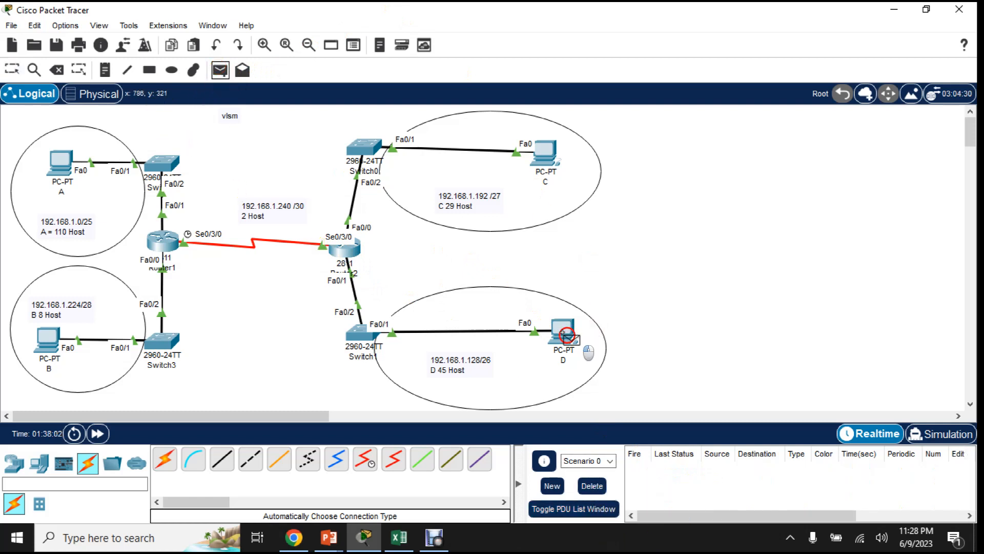
left_click(60, 161)
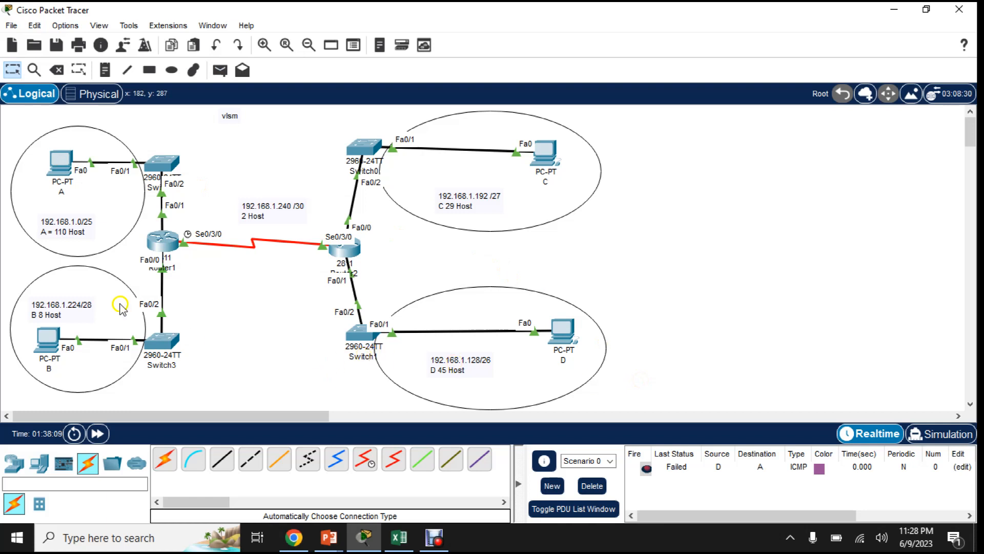
- Examine the port IP addresses of Router1 and Router2 against the subnet labels around them
left_click(163, 244)
mouse_move(163, 246)
mouse_move(357, 256)
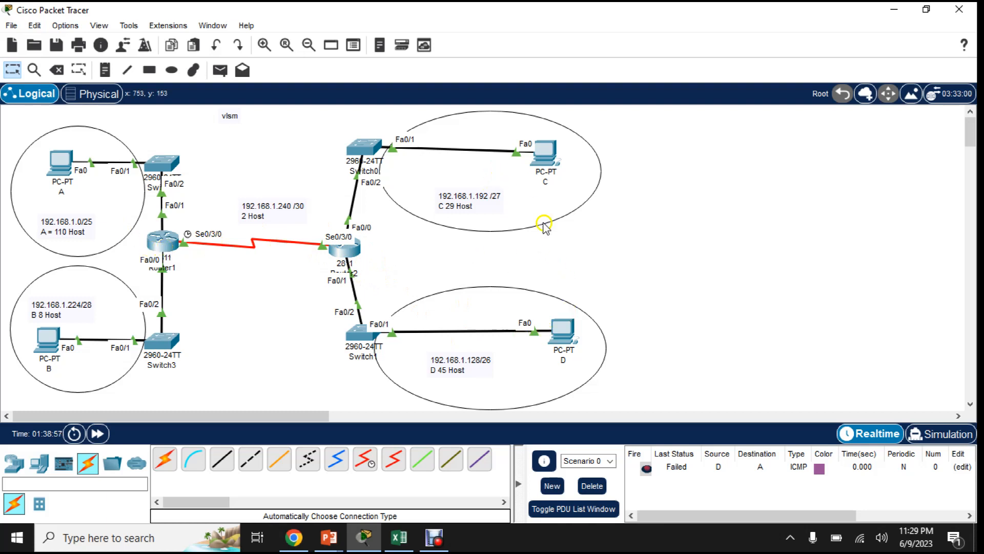
left_click(345, 250)
mouse_move(345, 251)
left_click(333, 252)
mouse_move(338, 256)
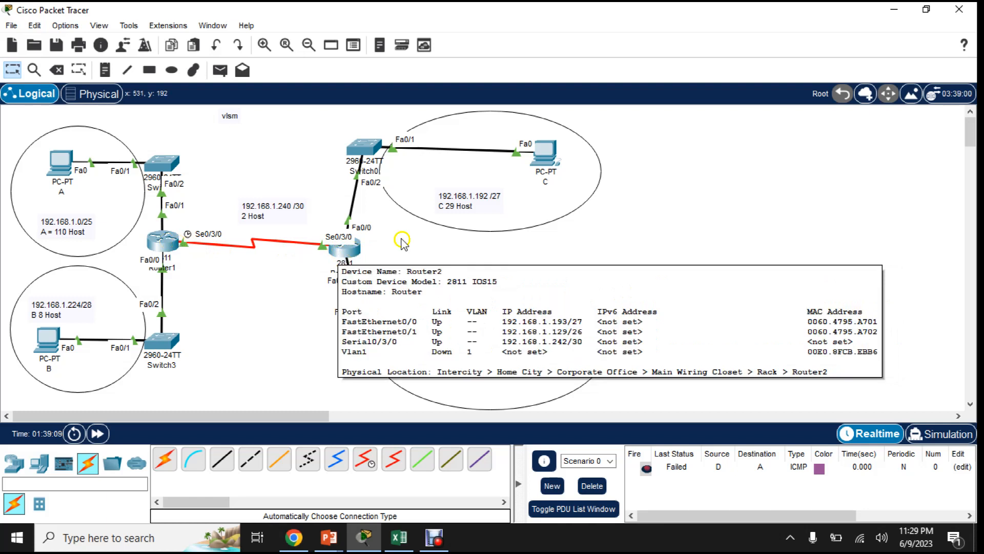
left_click(498, 204)
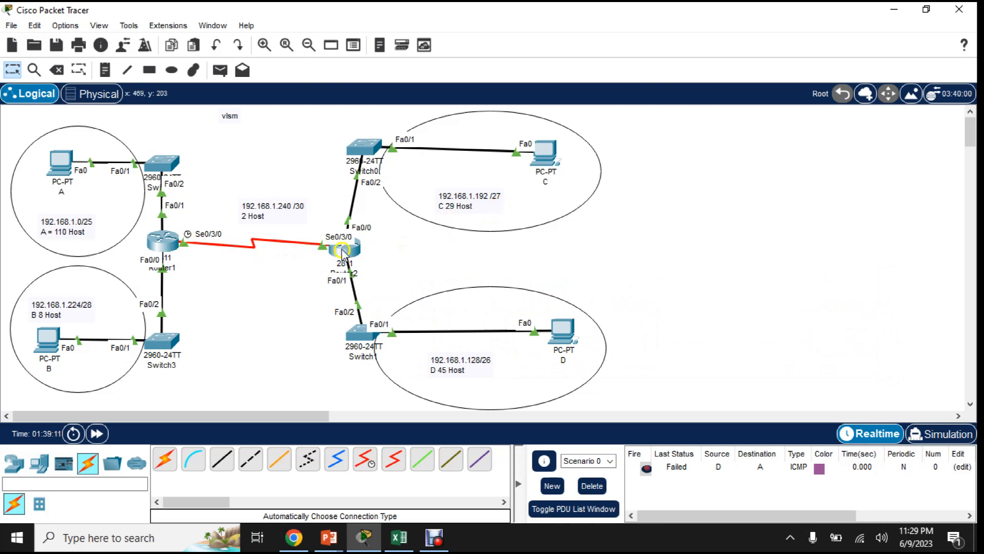
left_click(173, 239)
mouse_move(174, 241)
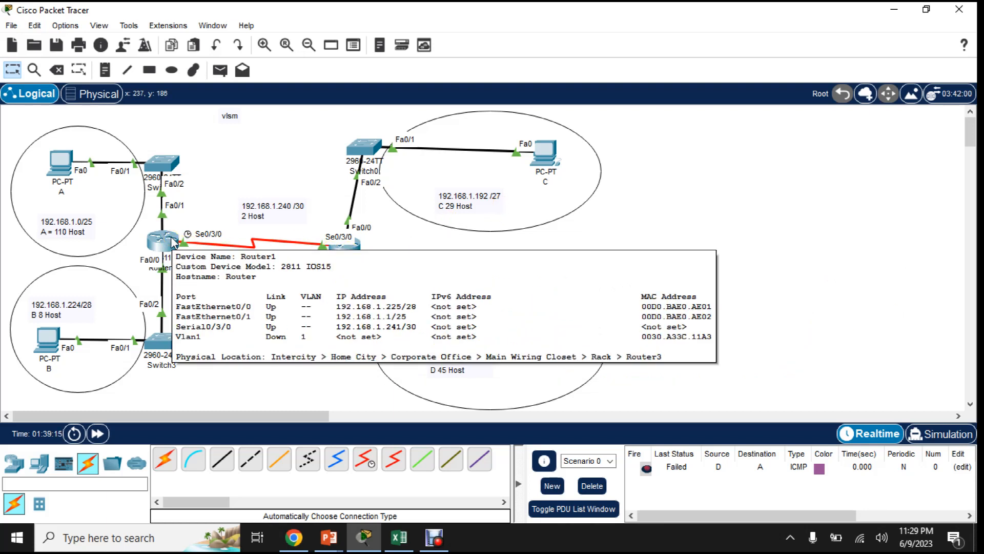
left_click(223, 249)
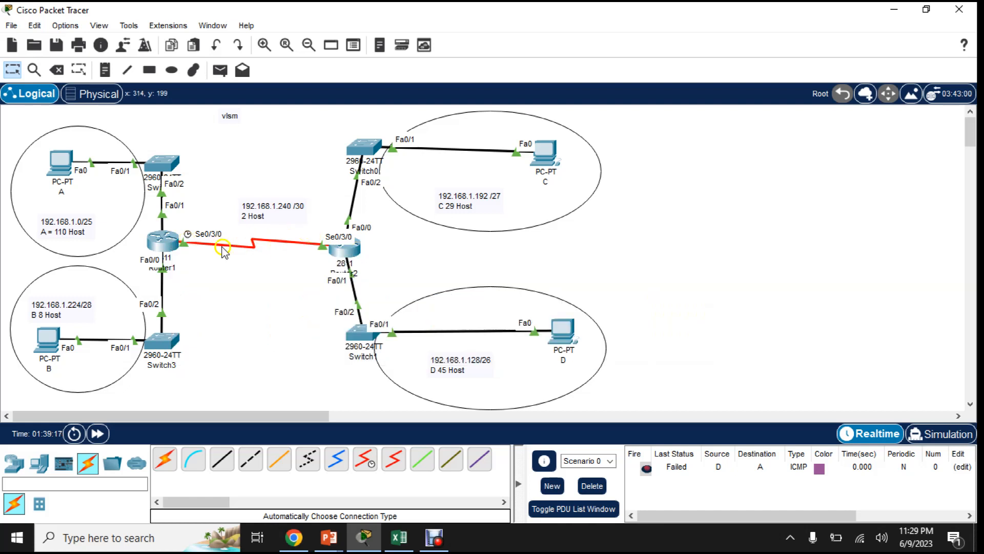
left_click(173, 244)
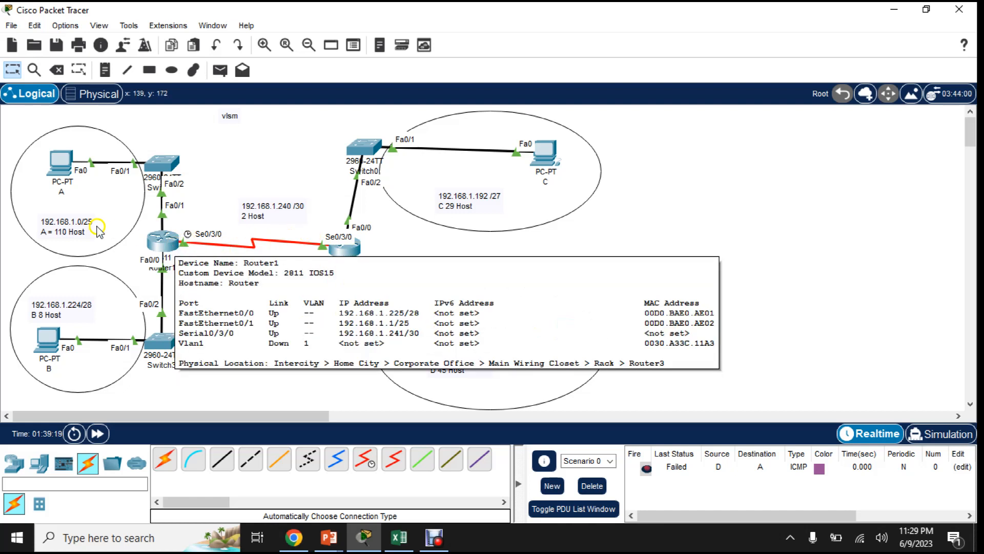
left_click(76, 218)
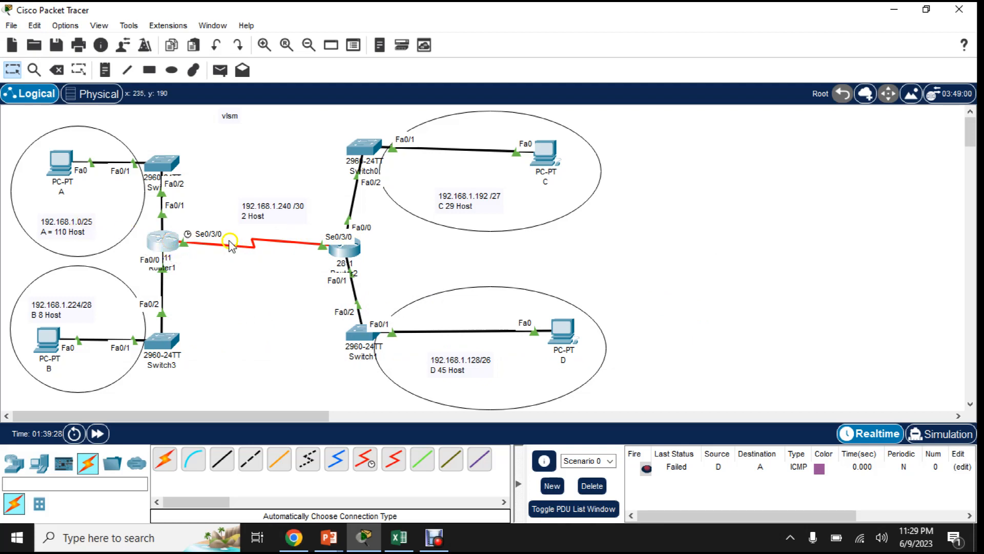
- Open Router1's static routing configuration and move its window slightly down over the topology
left_click(502, 265)
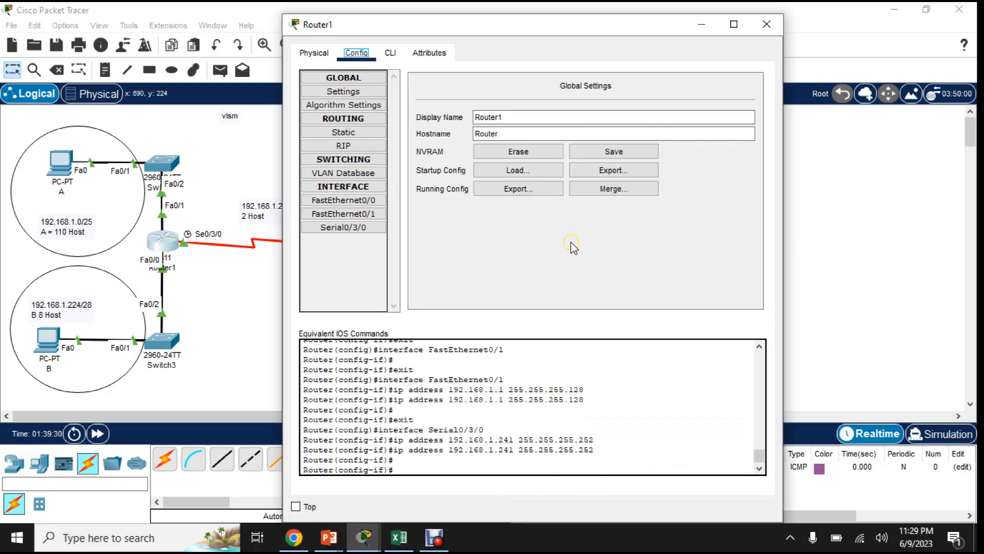
left_click(344, 134)
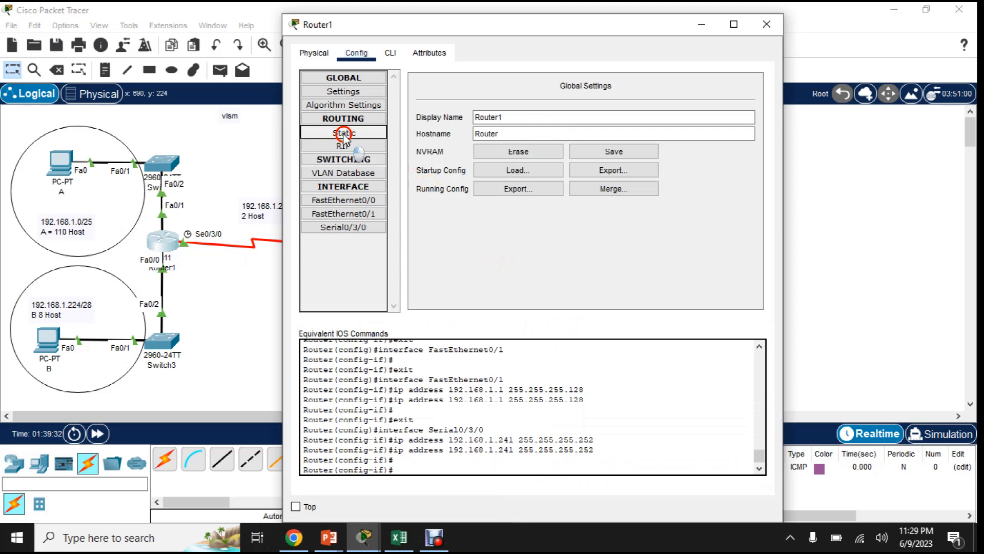
left_click(459, 103)
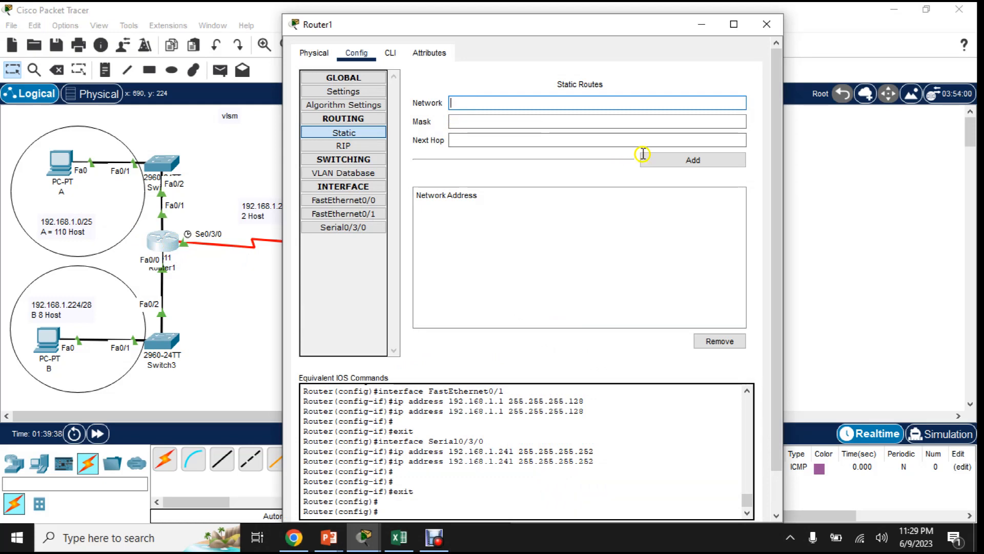
left_click(492, 23)
left_click_drag(492, 24, 488, 52)
left_click(630, 136)
- Add a static route on Router1 to network 192.168.1.128 with mask 255.255.255.192 and next hop 192.168.1.242
left_click(483, 125)
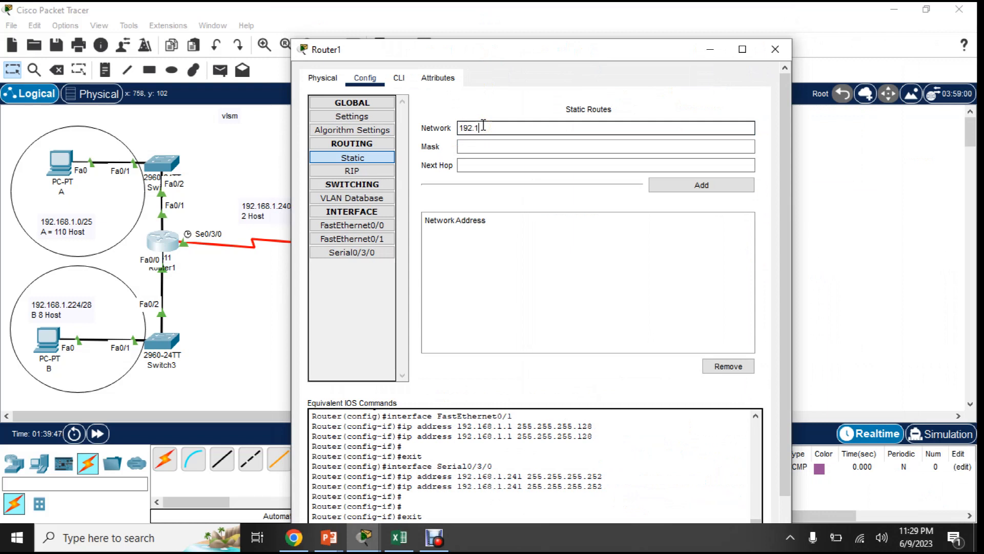
type("192.168.1.128")
left_click(481, 145)
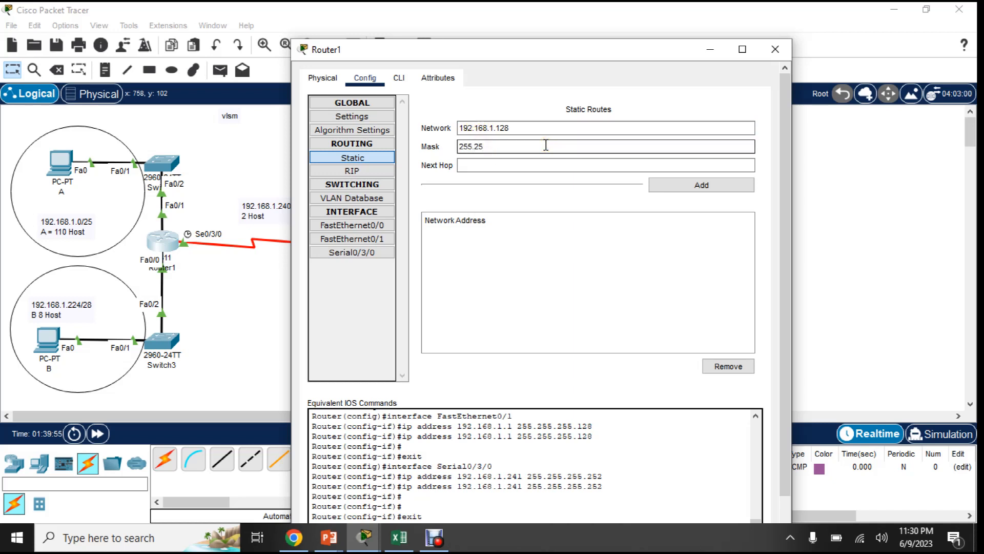
type("255.255.255.192")
left_click(497, 163)
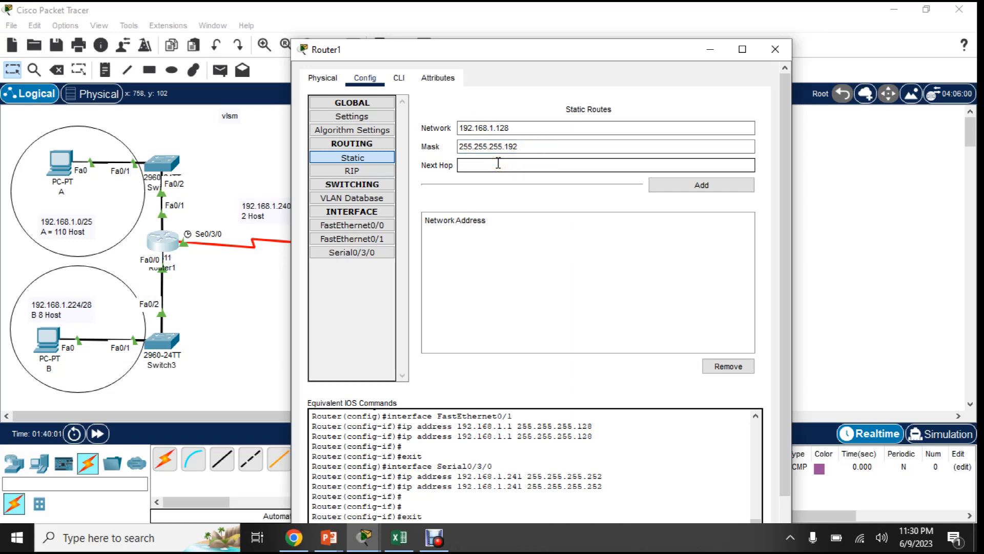
type("192.168.1.242")
left_click(496, 163)
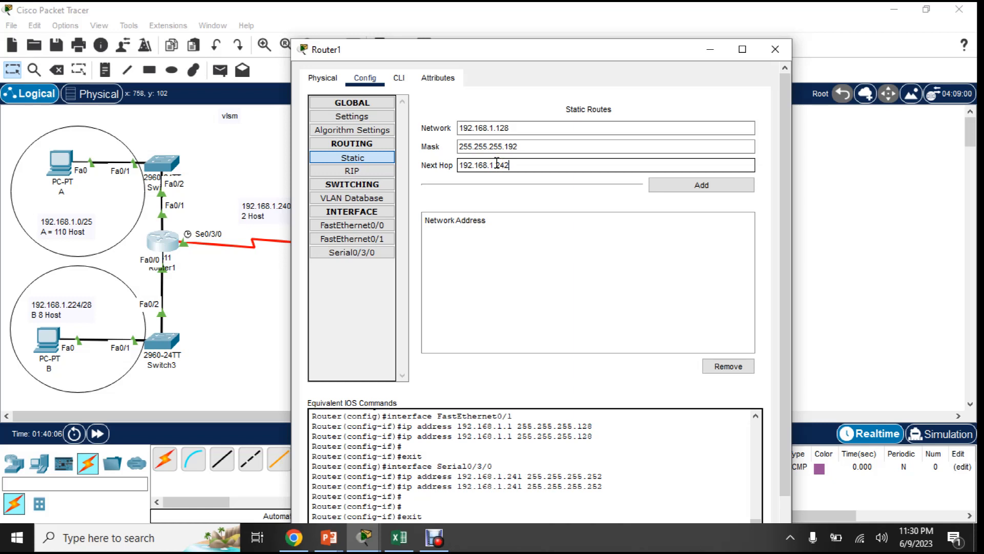
left_click(696, 184)
- Add a static route on Router1 to 192.168.1.192, mask 255.255.255.224, via next hop 192.168.1.242, and close the router's window
left_click(534, 127)
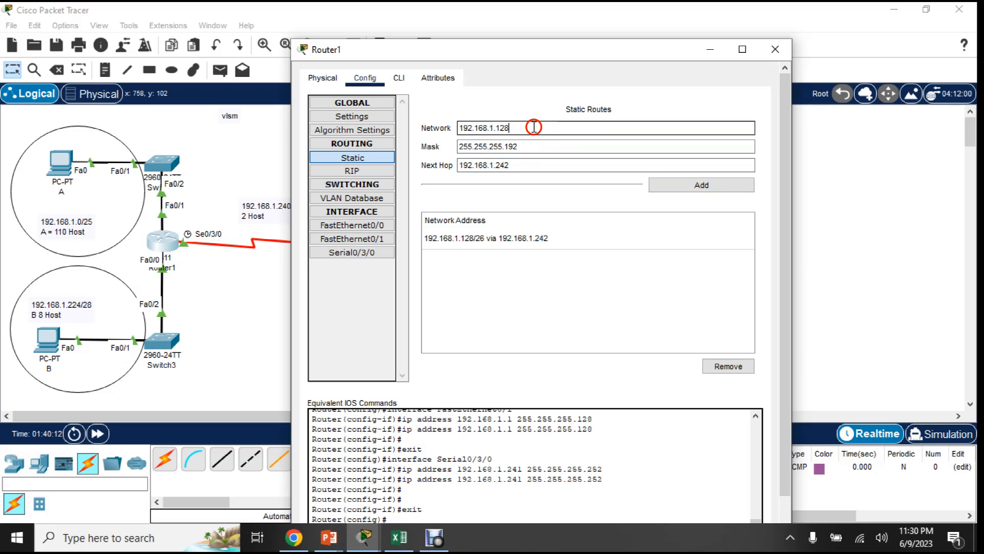
left_click_drag(501, 126, 567, 125)
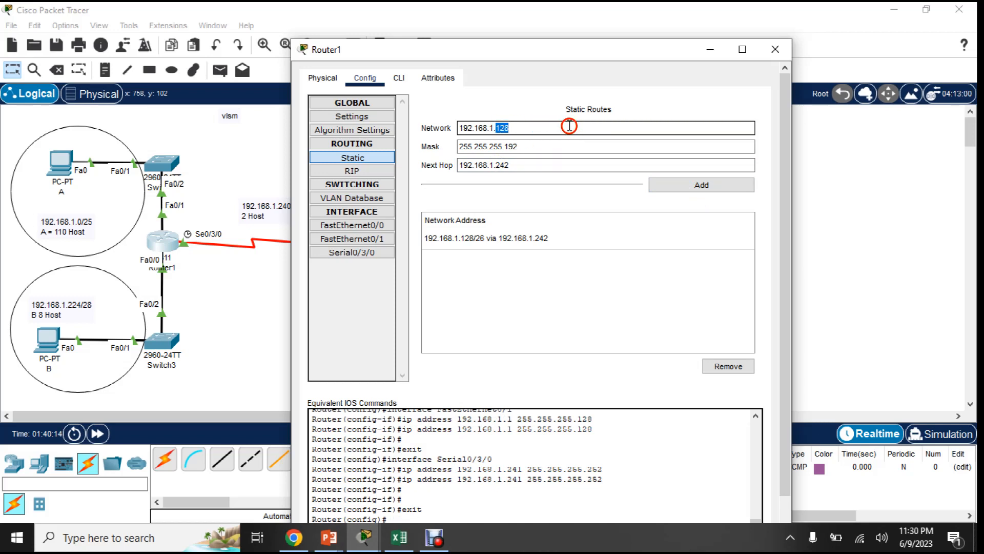
type("19")
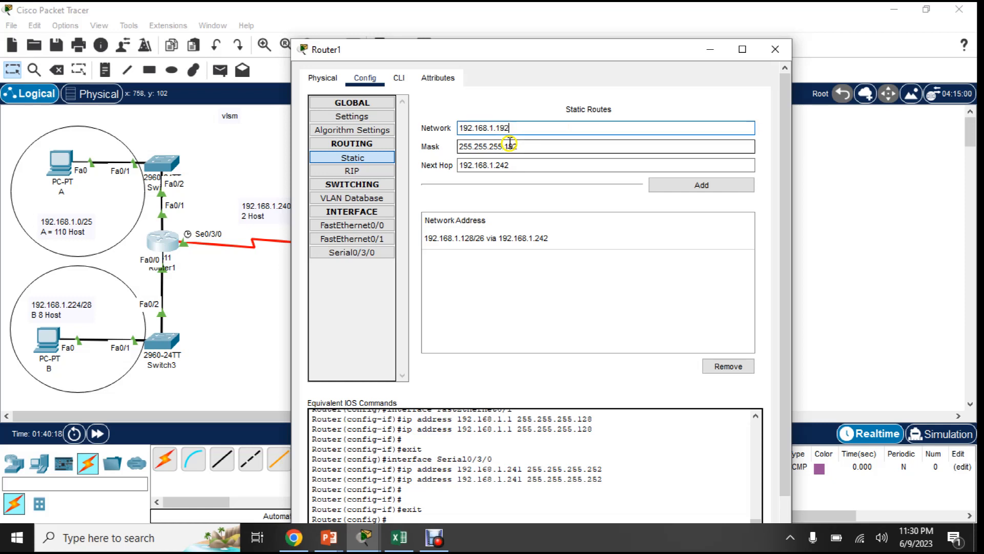
left_click_drag(505, 147, 535, 146)
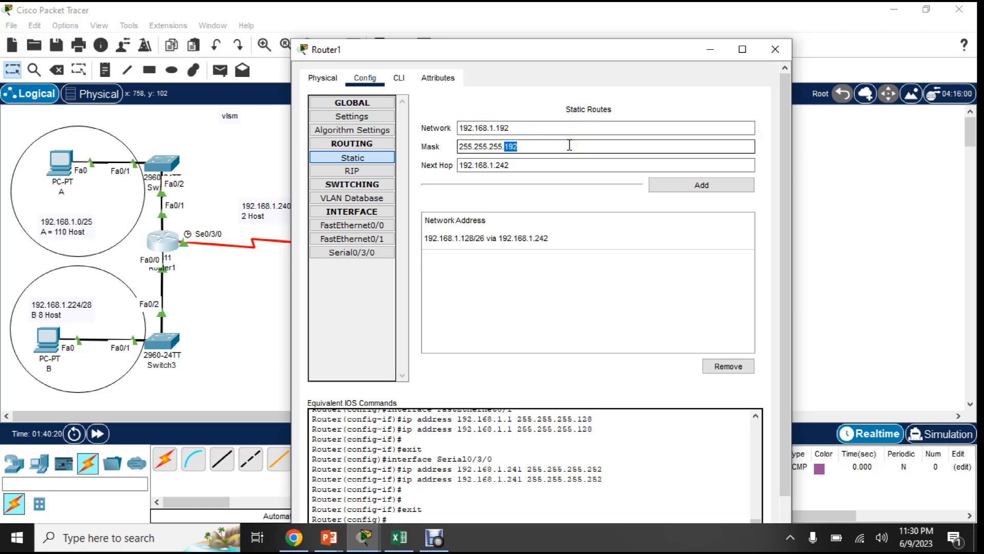
type("224")
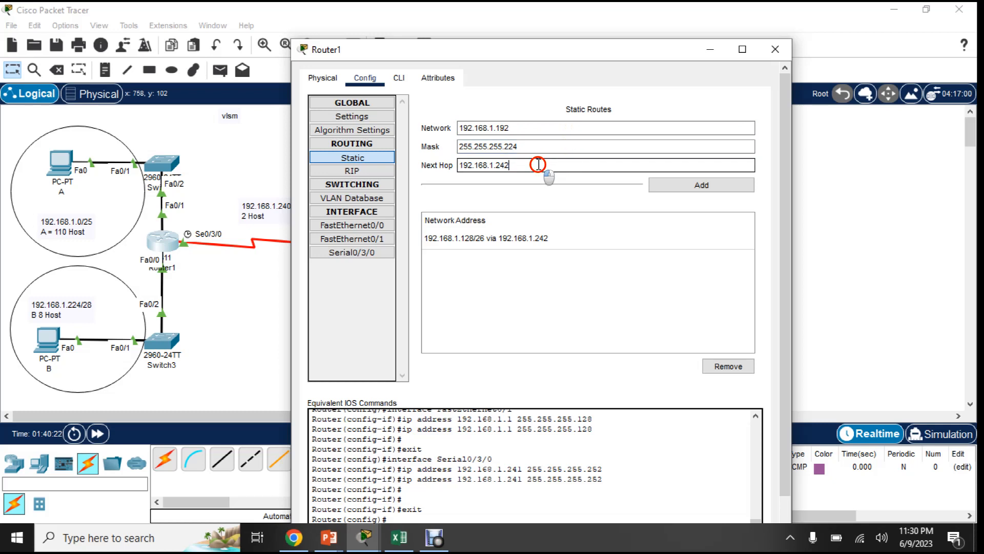
left_click_drag(536, 164, 426, 164)
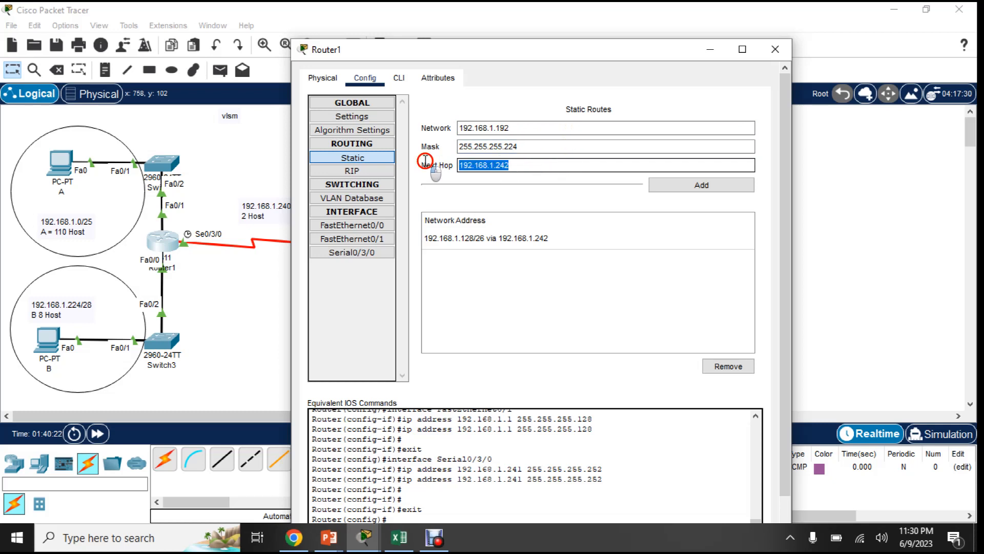
left_click(687, 186)
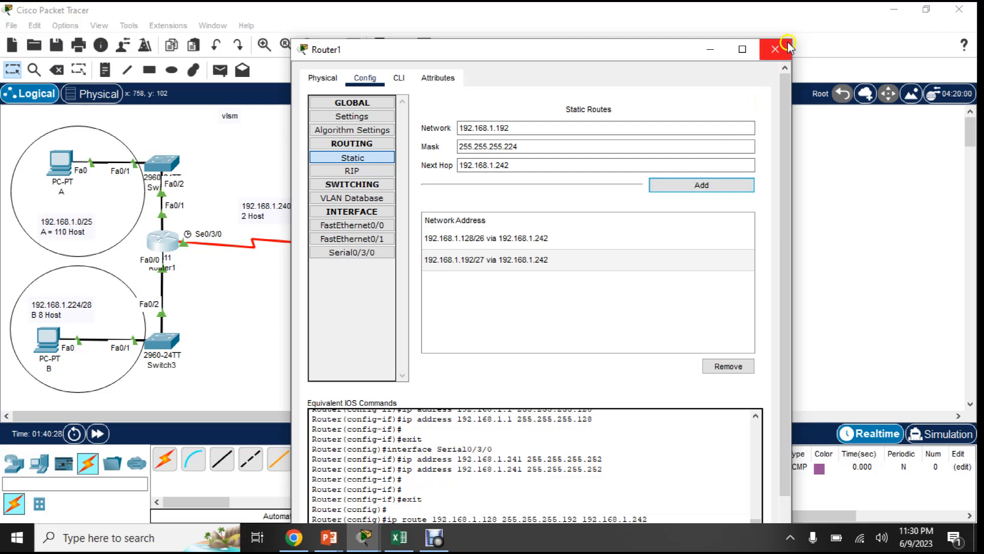
left_click(784, 50)
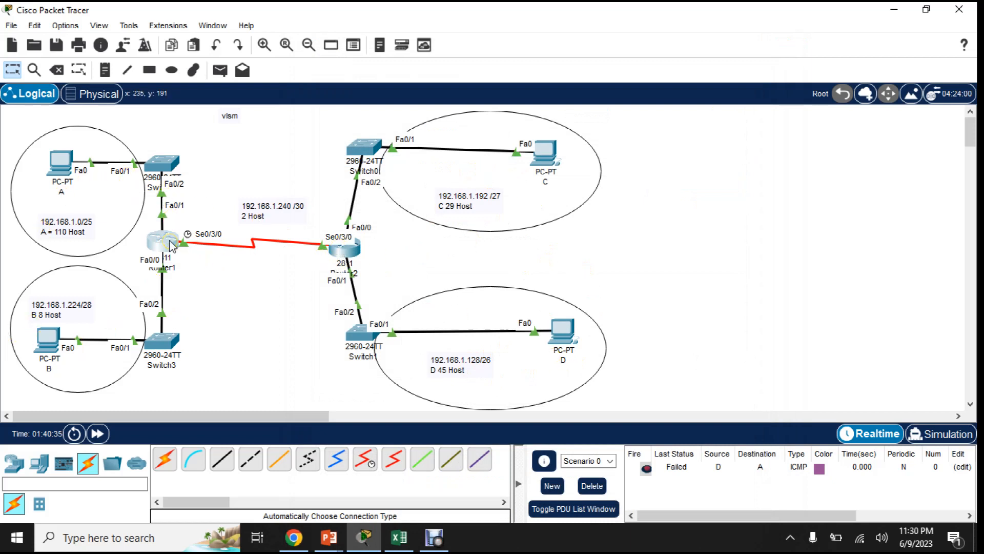
- Open Router2's configuration and show its static routing settings
mouse_move(171, 245)
left_click(352, 251)
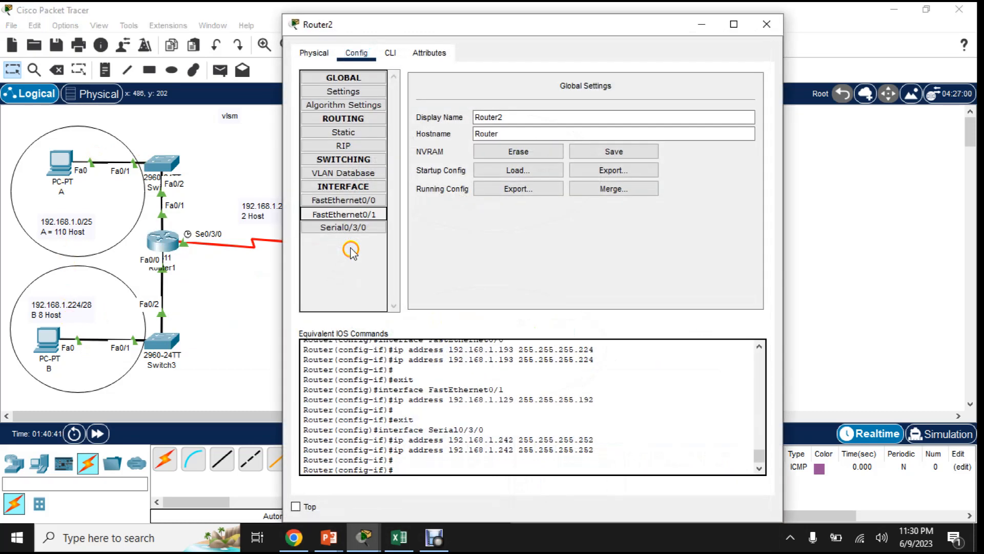
left_click(343, 214)
left_click(349, 133)
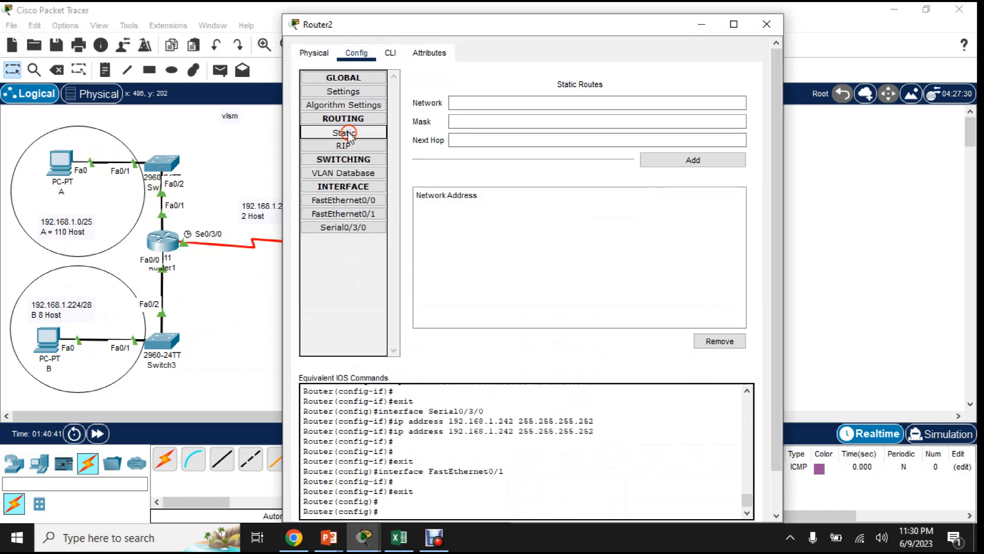
- Add a static route on Router2 to network 192.168.1.0 with mask 255.255.255.128 and next hop 192.168.1.241
left_click(474, 102)
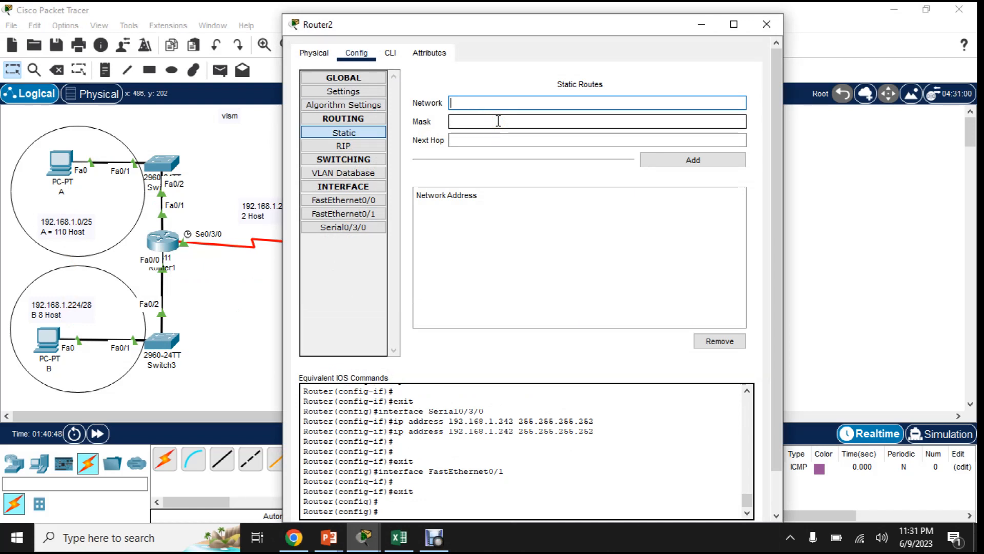
type("192.168.")
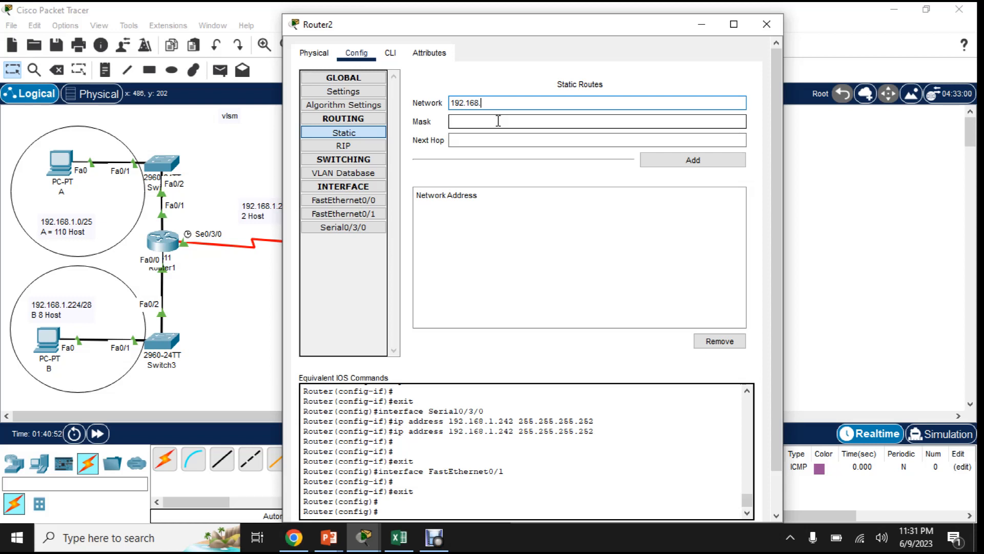
type("1.0")
left_click(498, 121)
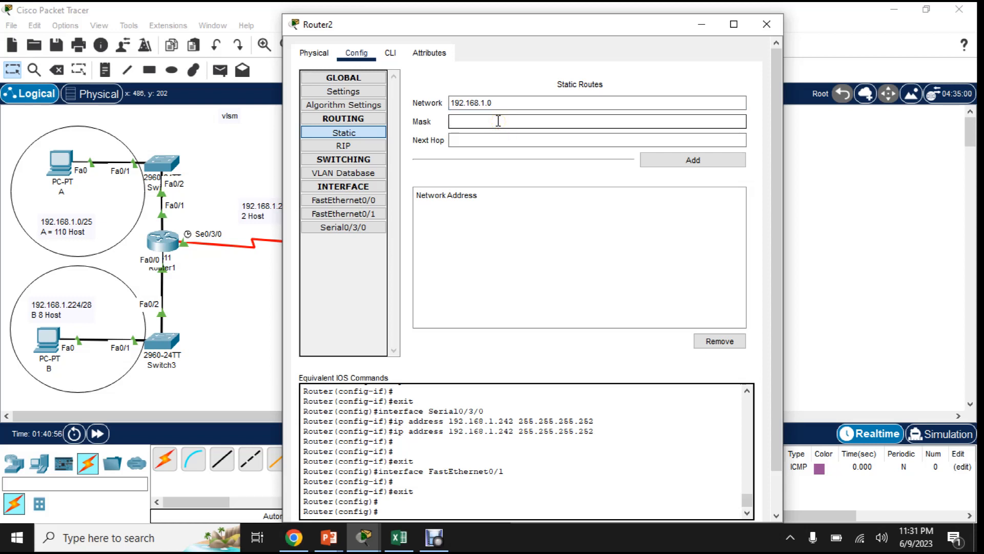
type("255.255.255.128")
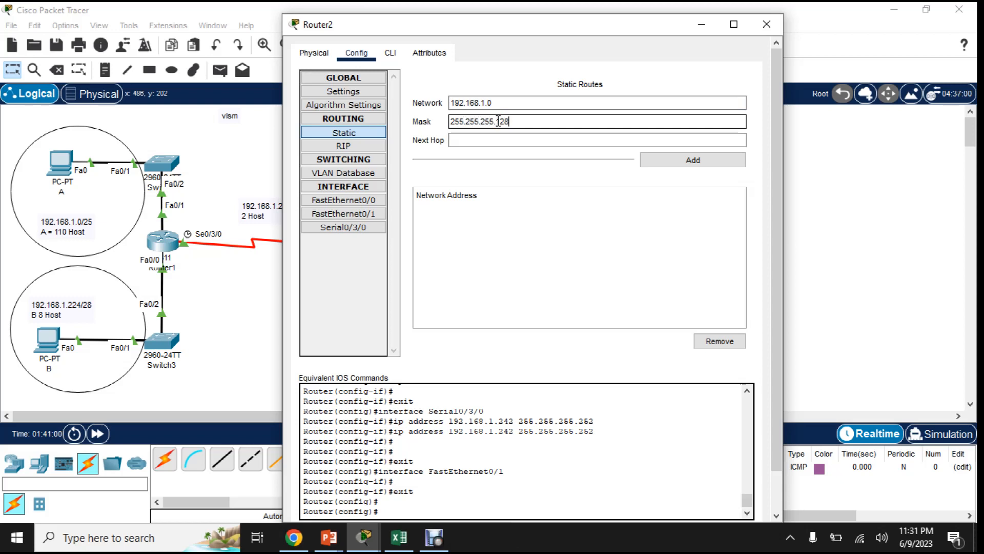
left_click(491, 137)
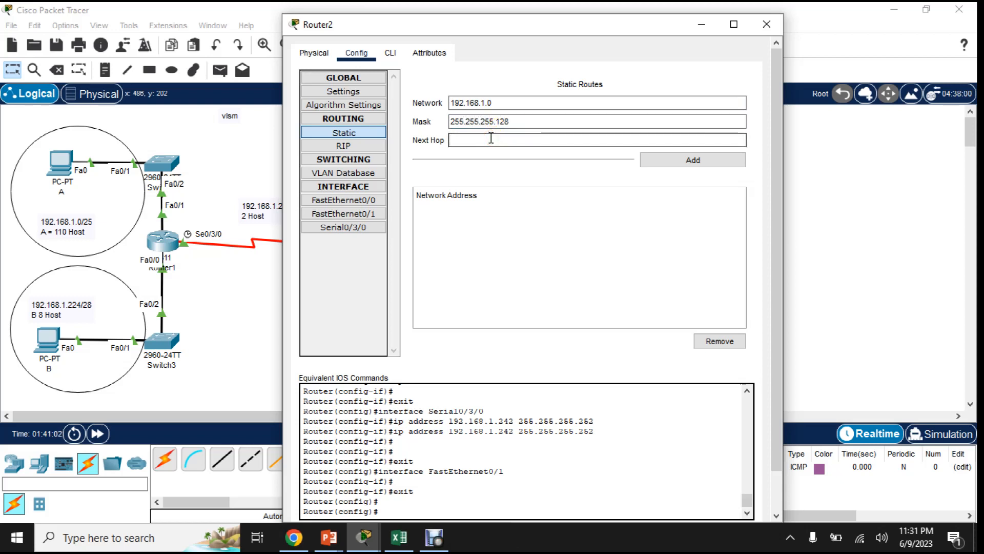
type("1952")
type("168.1.241")
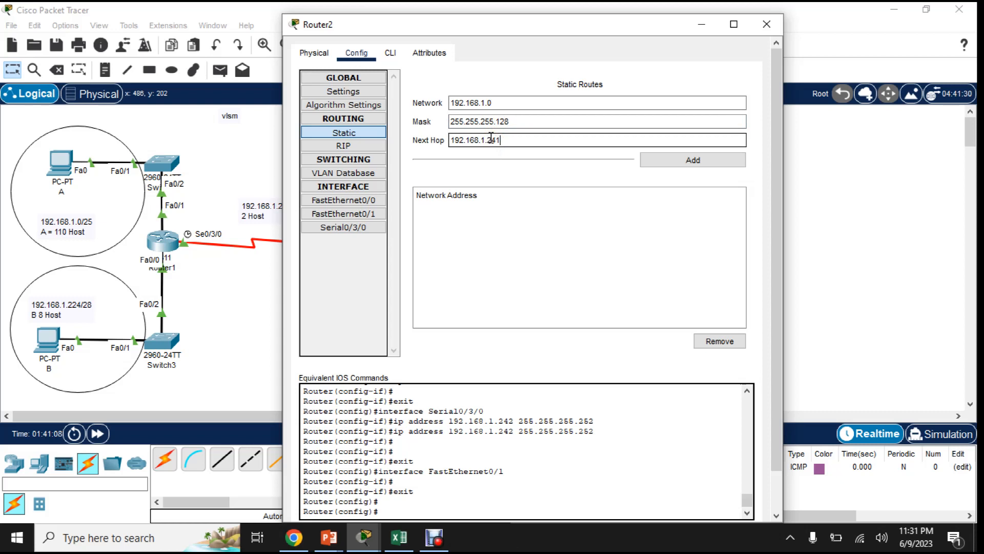
left_click(668, 160)
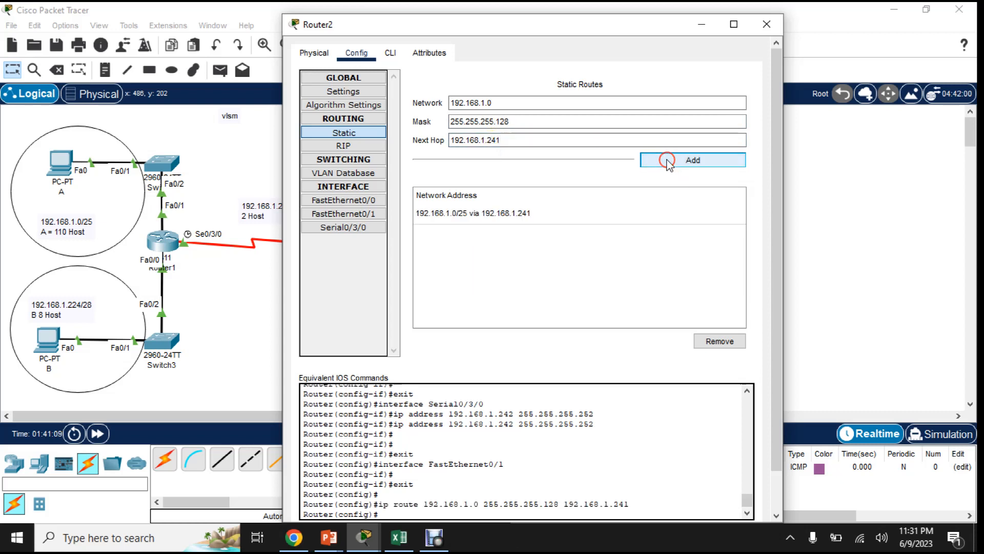
- Add a static route on Router2 to 192.168.1.224, mask 255.255.255.240, via next hop 192.168.1.241, and close the router's window
double_click(492, 105)
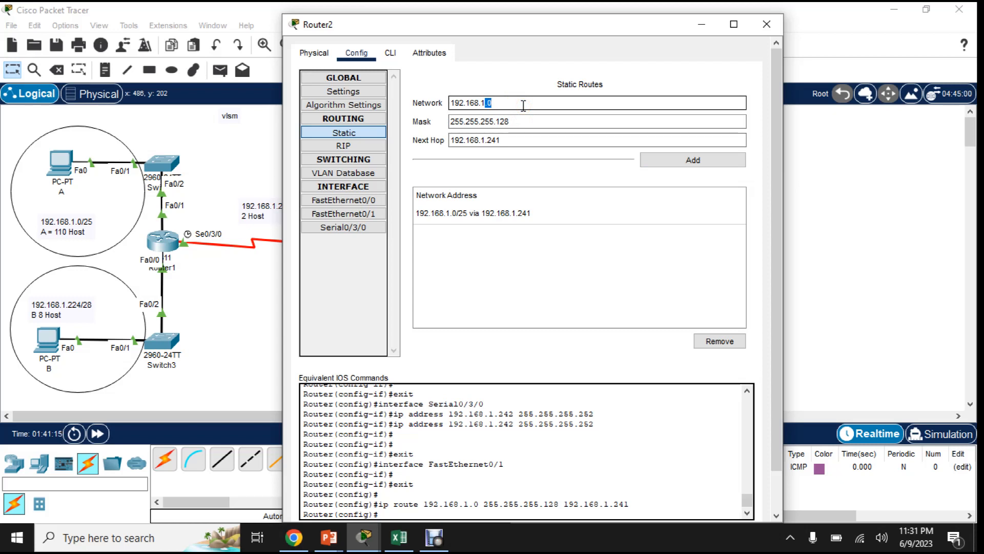
type("224")
left_click(526, 121)
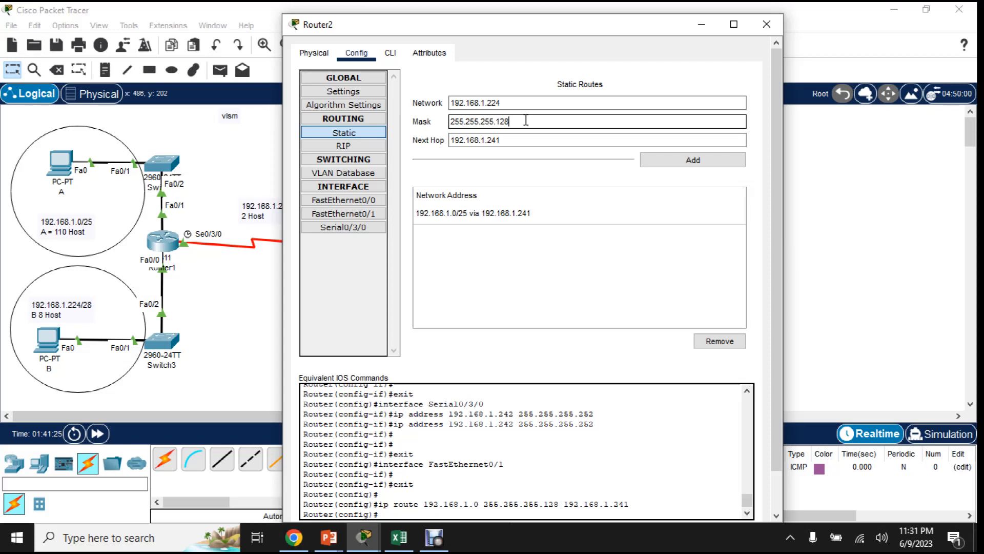
type("240")
left_click(696, 158)
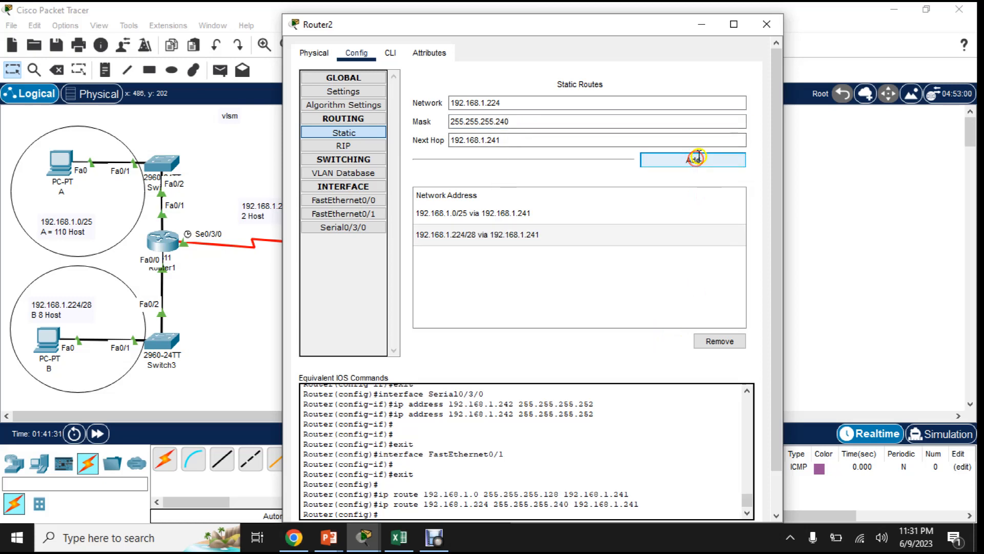
left_click(767, 24)
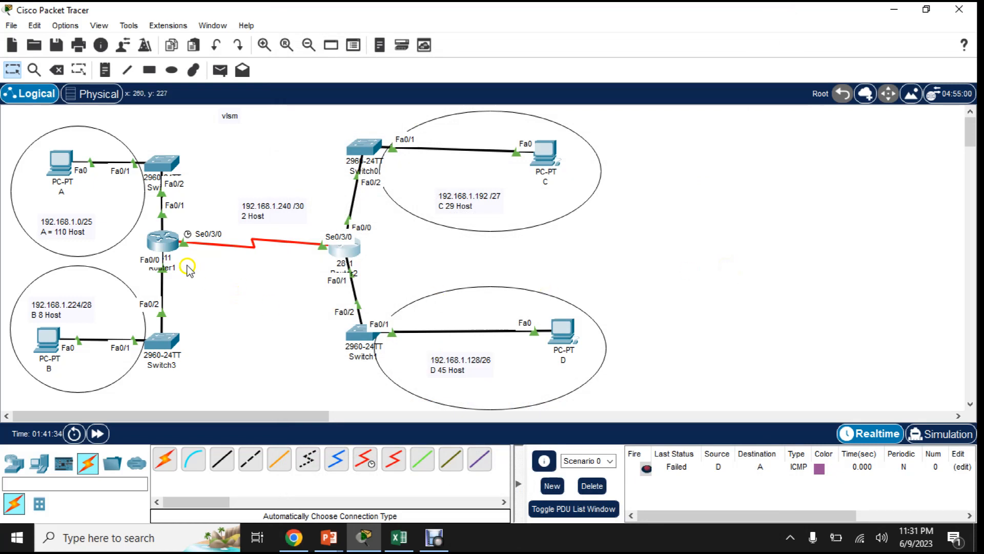
- Delete the scenario's old PDU from D to A and send a simple PDU from PC A to PC D
mouse_move(162, 241)
left_mouse_down()
mouse_move(179, 241)
mouse_move(171, 243)
left_mouse_up()
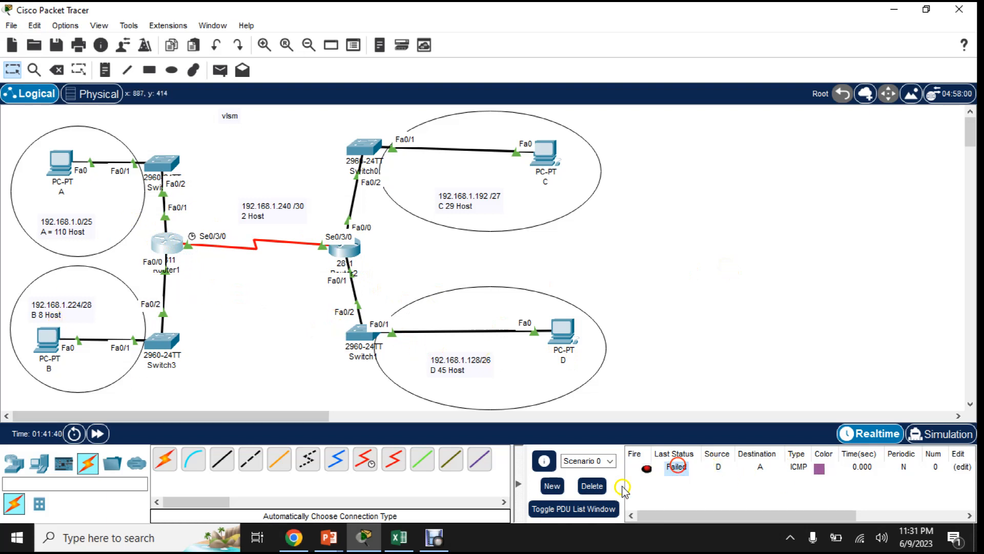
left_click(592, 486)
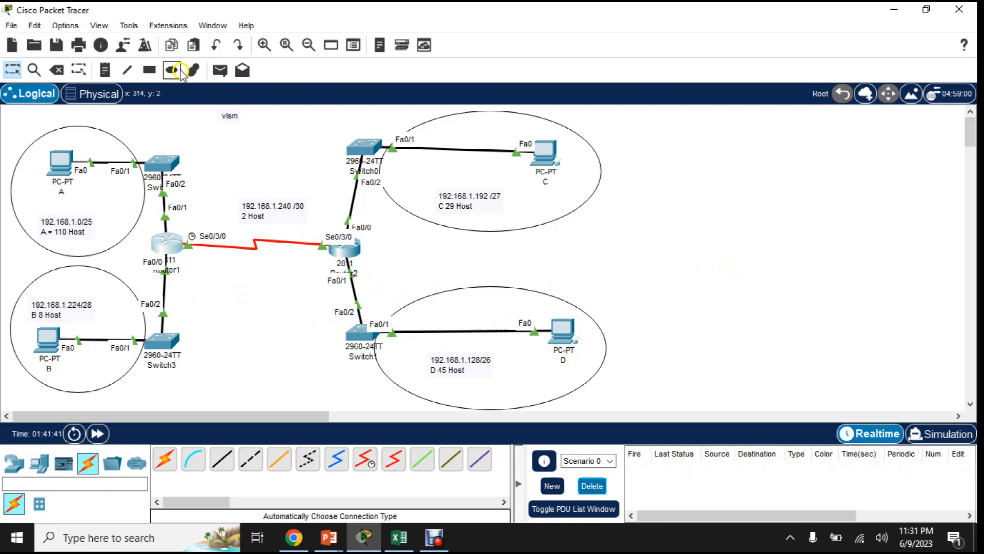
left_click(220, 70)
left_click(61, 162)
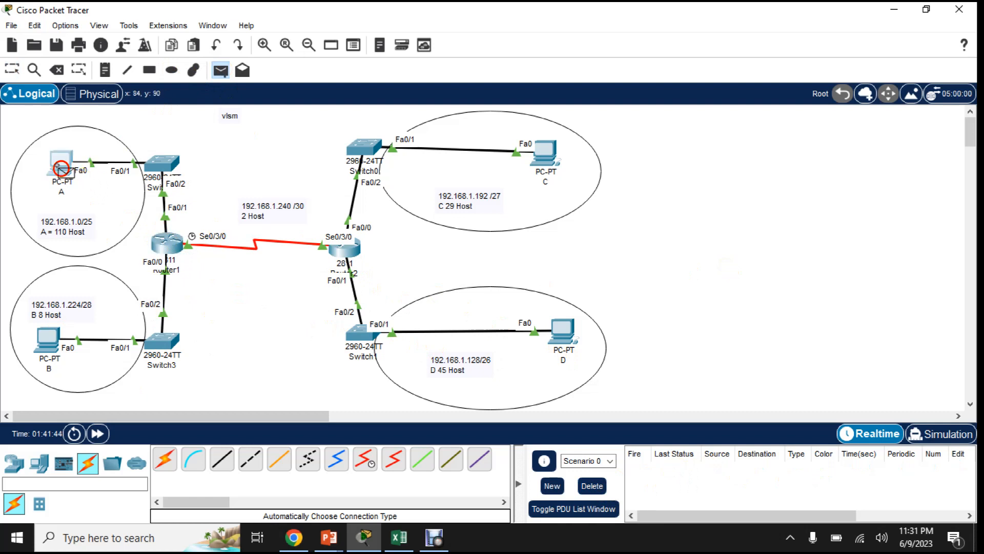
left_click(569, 335)
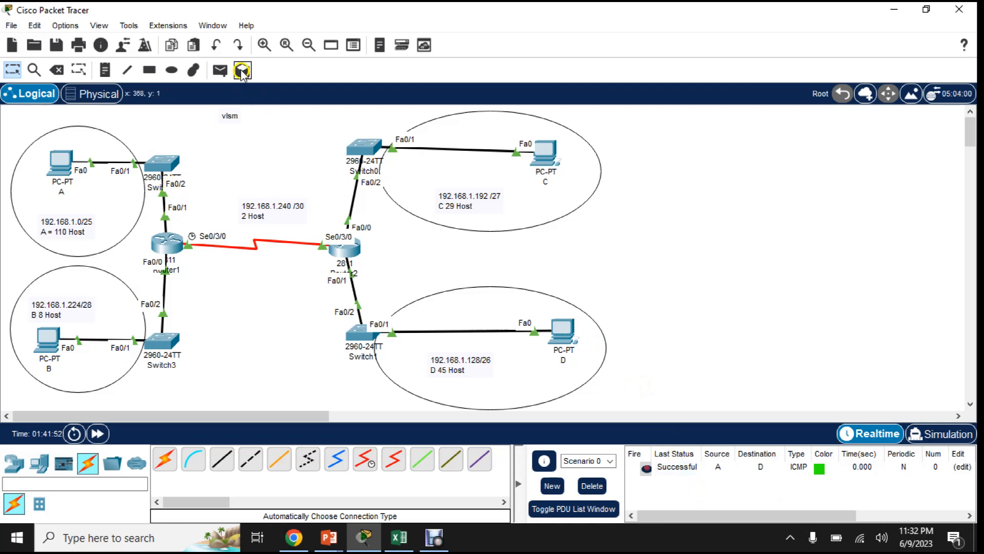
left_click(242, 71)
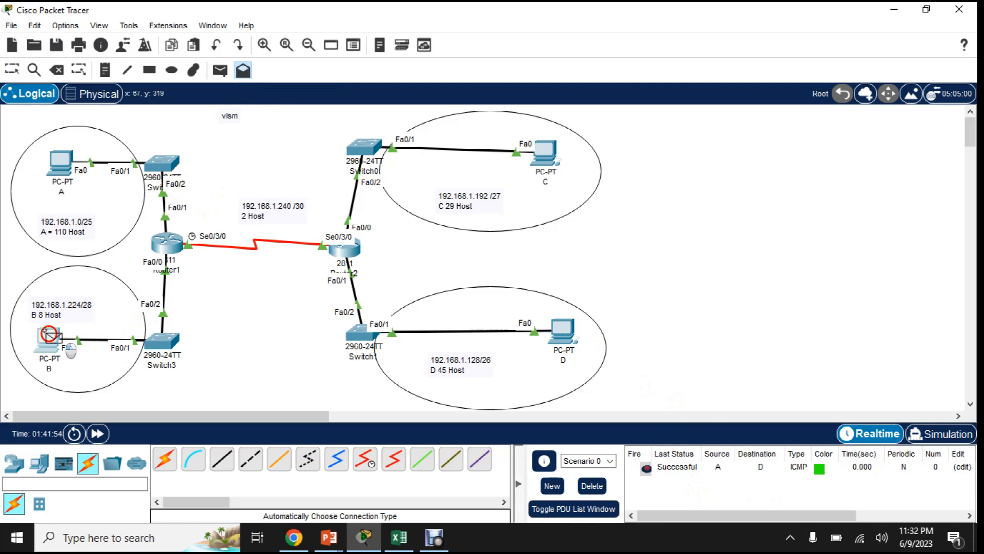
left_click(47, 337)
left_click(604, 48)
- Send a simple PDU from PC B to PC C to test the route between their subnets
left_click(220, 71)
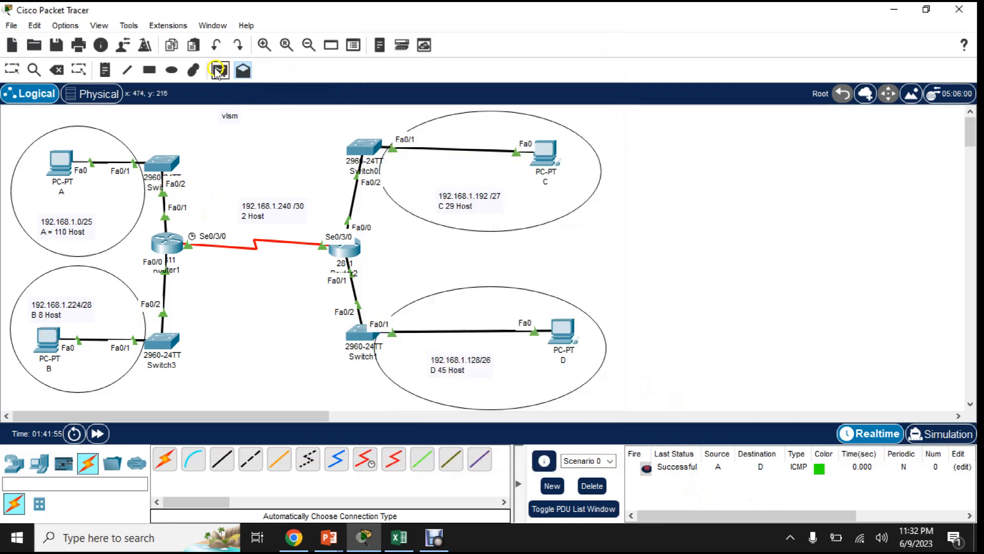
left_click(52, 336)
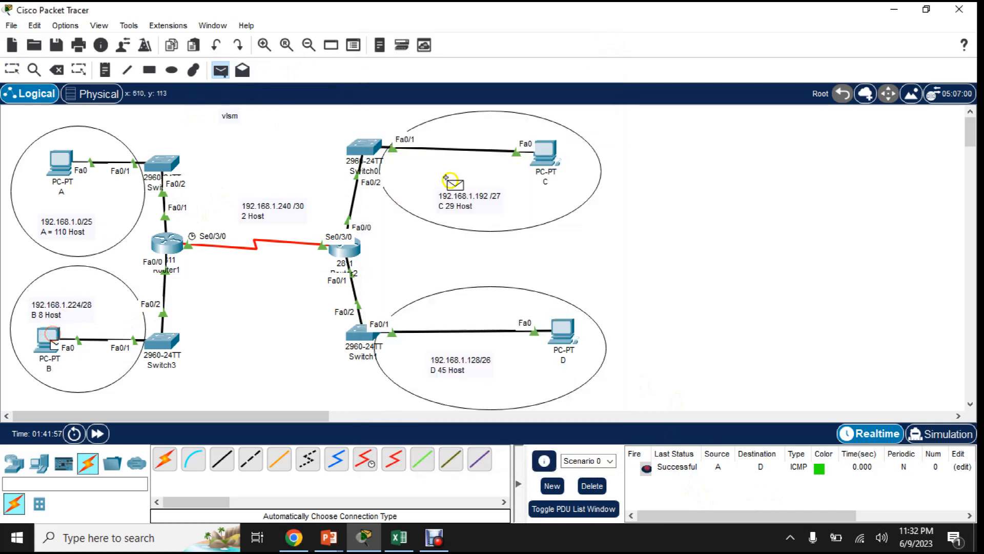
left_click(556, 153)
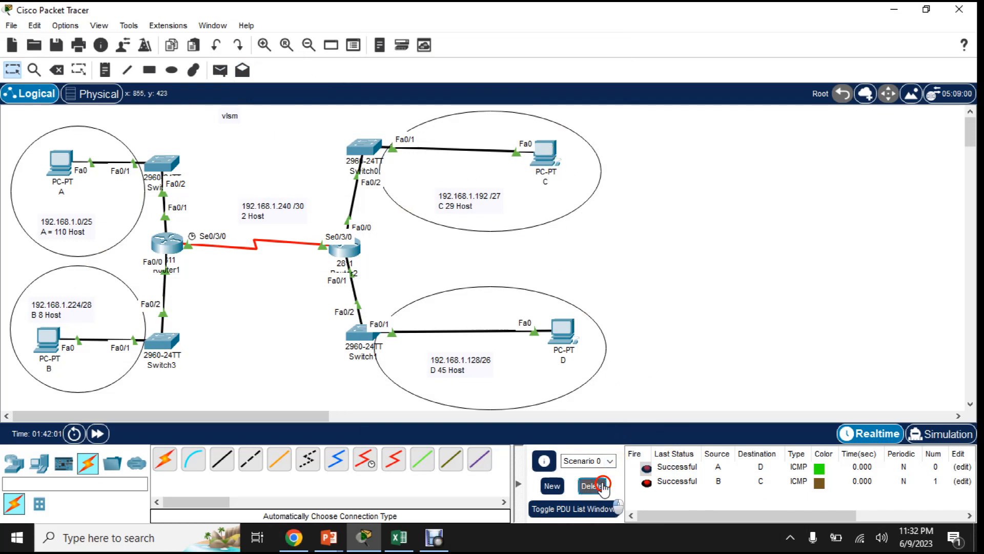
- Clear the scenario's PDU list and send a simple PDU from PC A to PC C
left_click(592, 485)
left_click(220, 70)
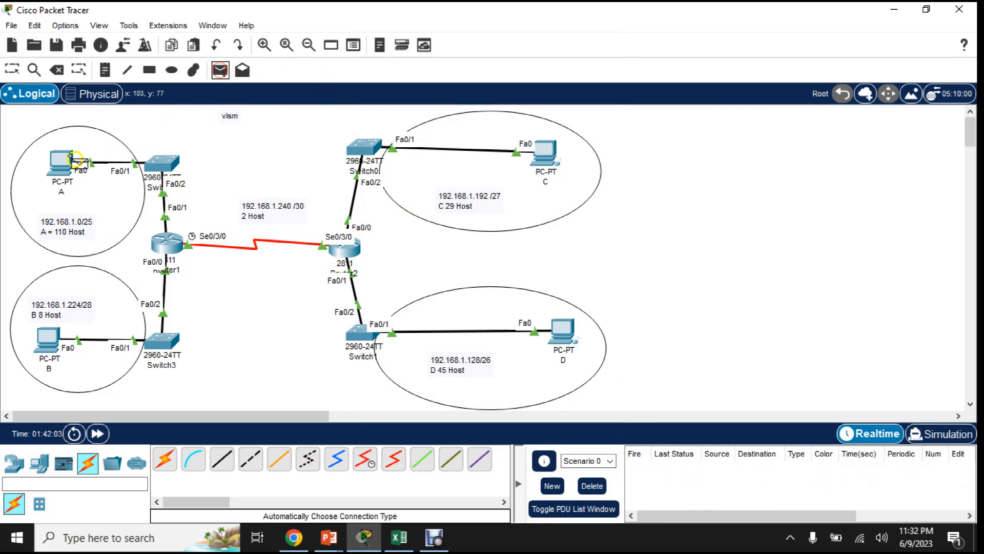
left_click(69, 159)
left_click(548, 153)
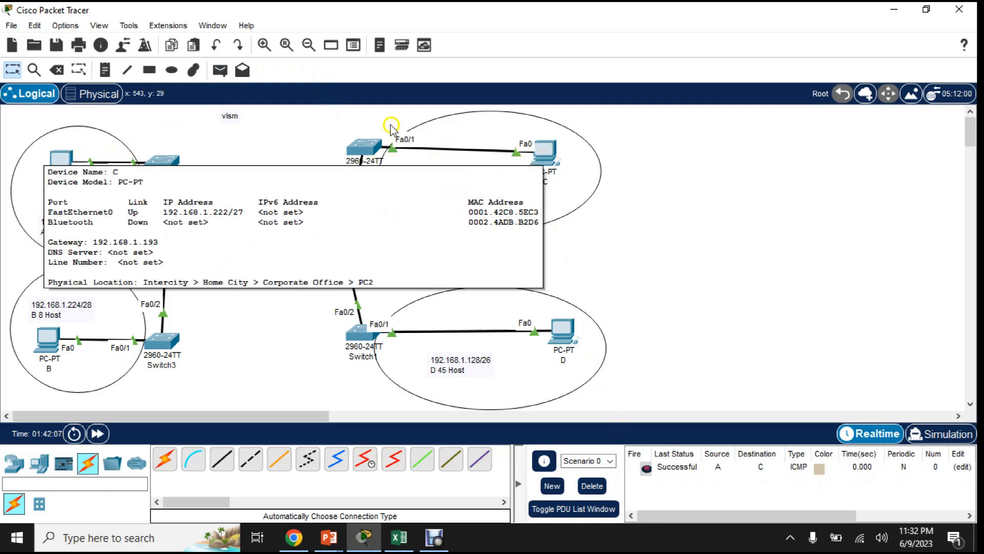
- Clear the scenario's PDU list and send a simple PDU from PC B to PC D
left_click(597, 486)
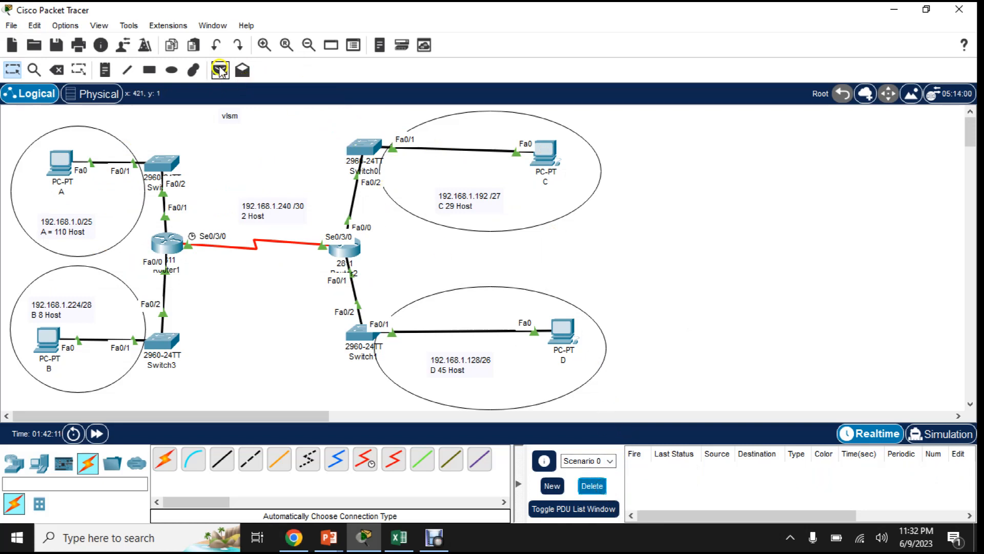
left_click(220, 71)
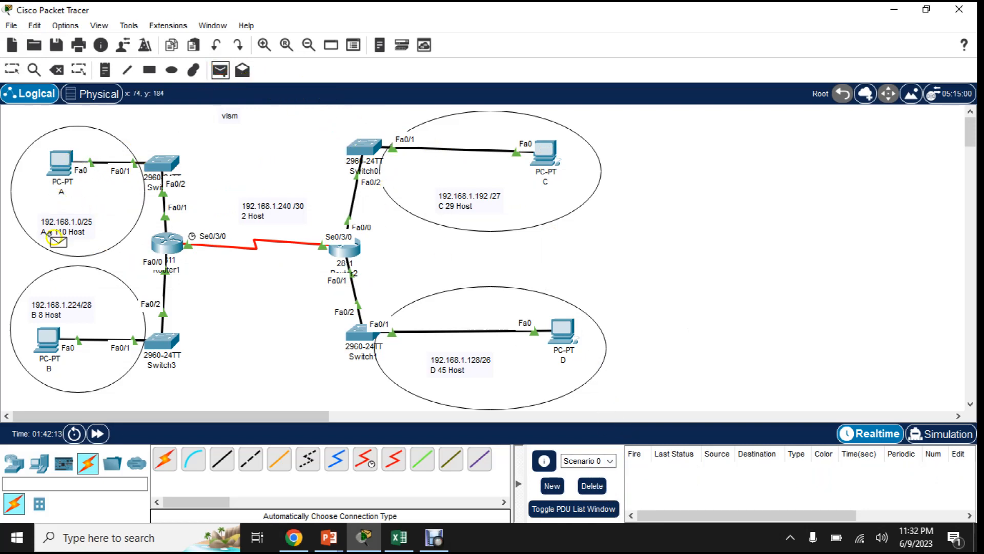
left_click(49, 339)
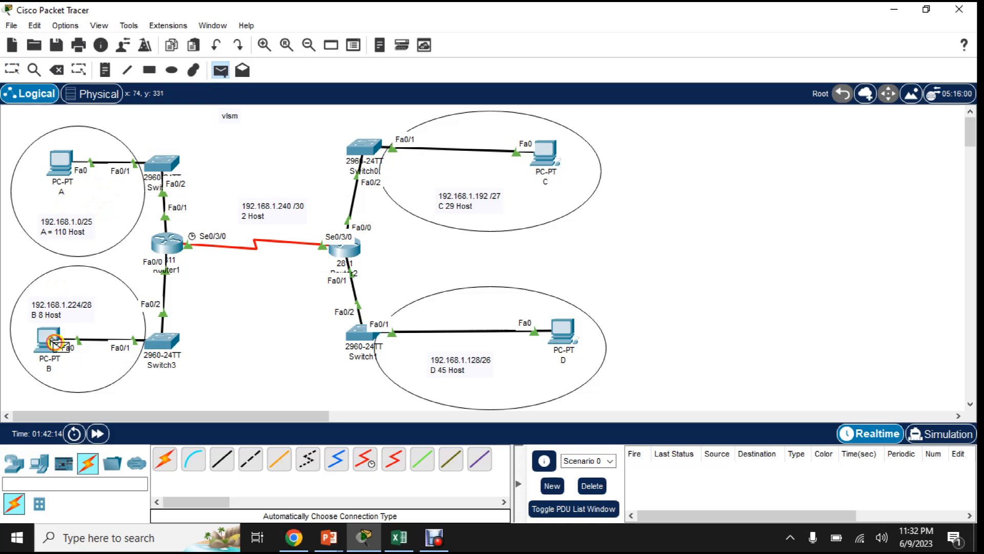
left_click(564, 337)
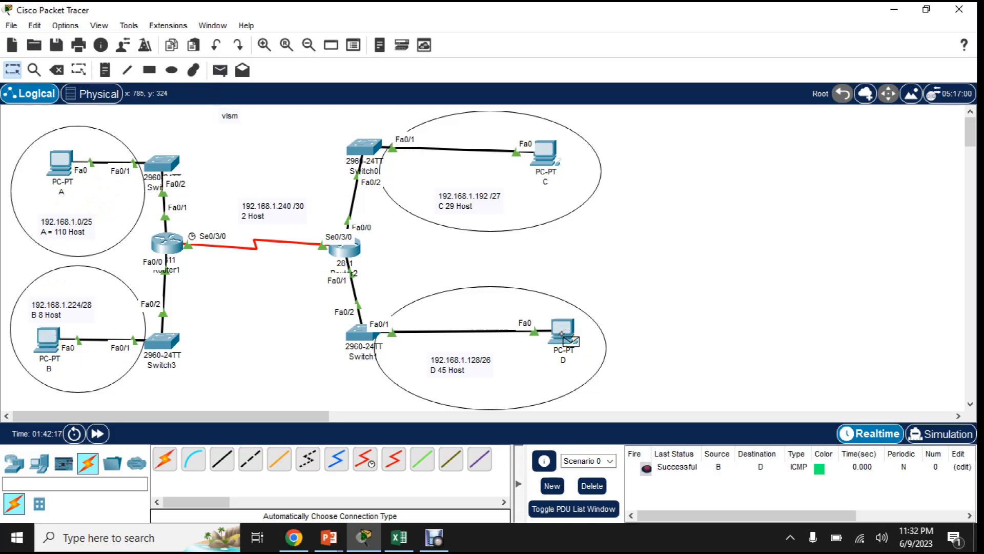
- Send another simple PDU from PC A to PC C, keeping the B to D test in the list
left_click(220, 70)
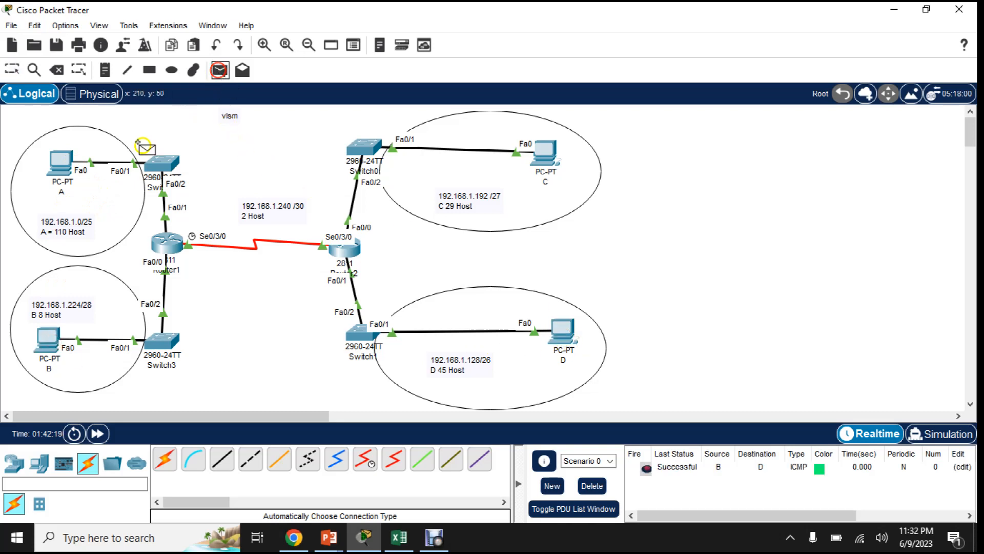
left_click(65, 166)
left_click(547, 154)
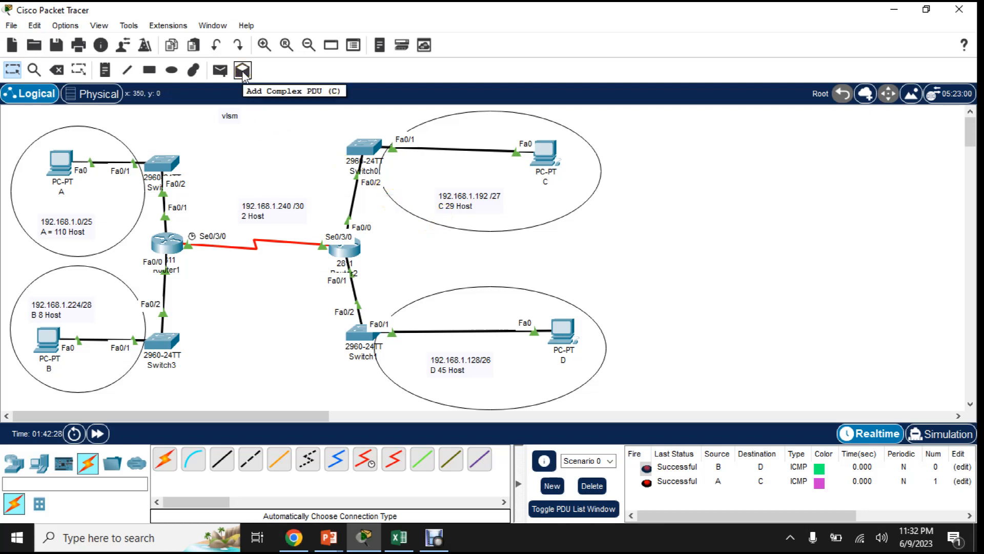
left_click(243, 70)
left_click(47, 338)
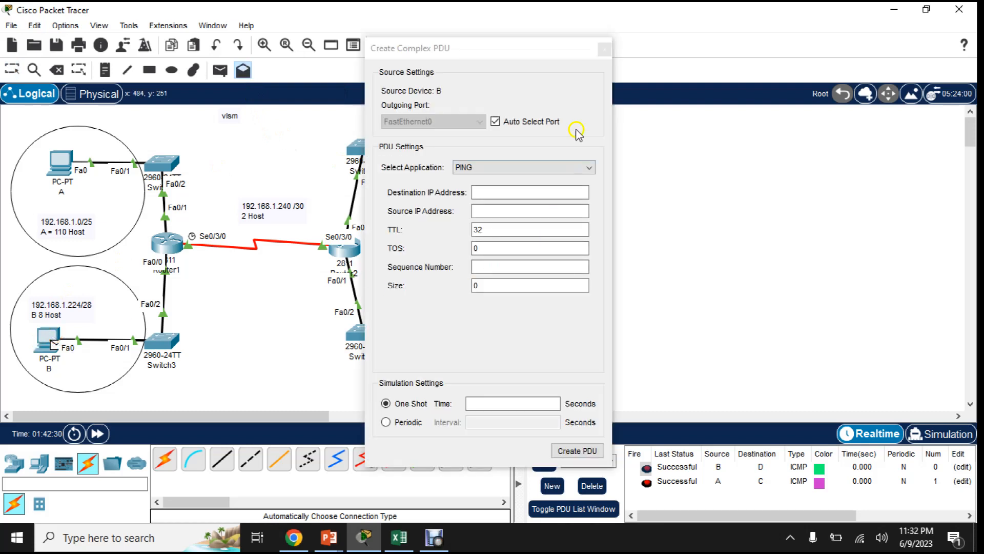
left_click(605, 48)
- Send simple PDUs from PC A to PC D and from PC B to PC C, and review the PDU list
left_click(220, 70)
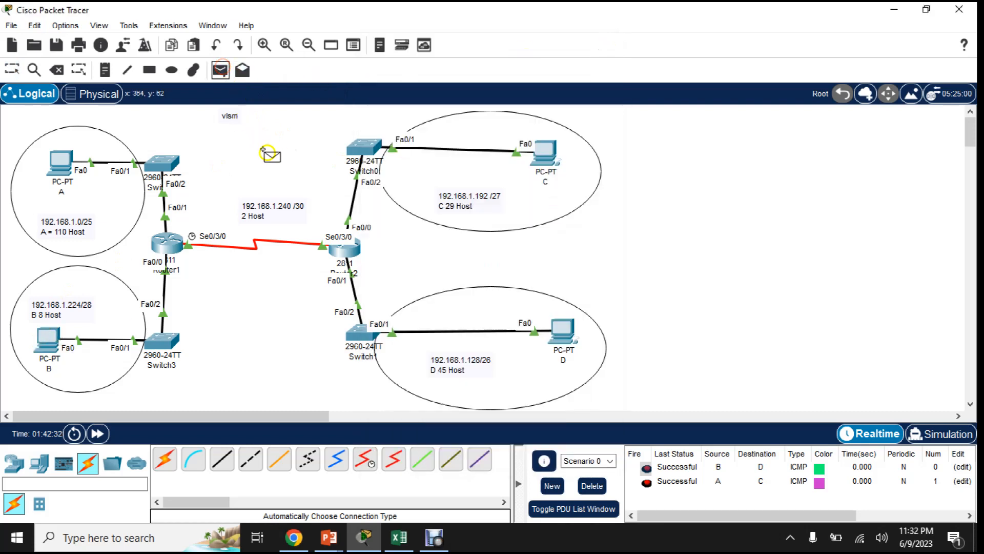
left_click(61, 160)
left_click(571, 337)
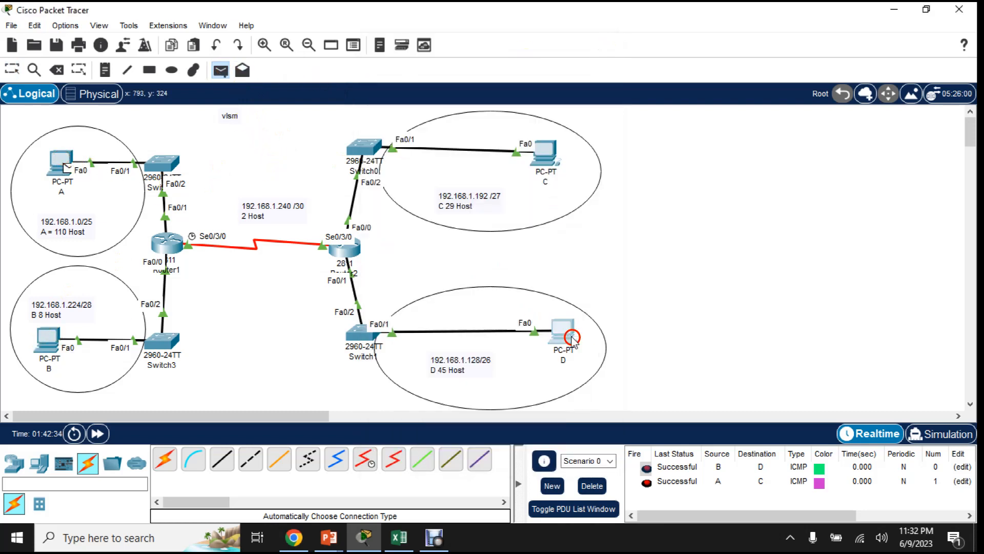
left_click(221, 70)
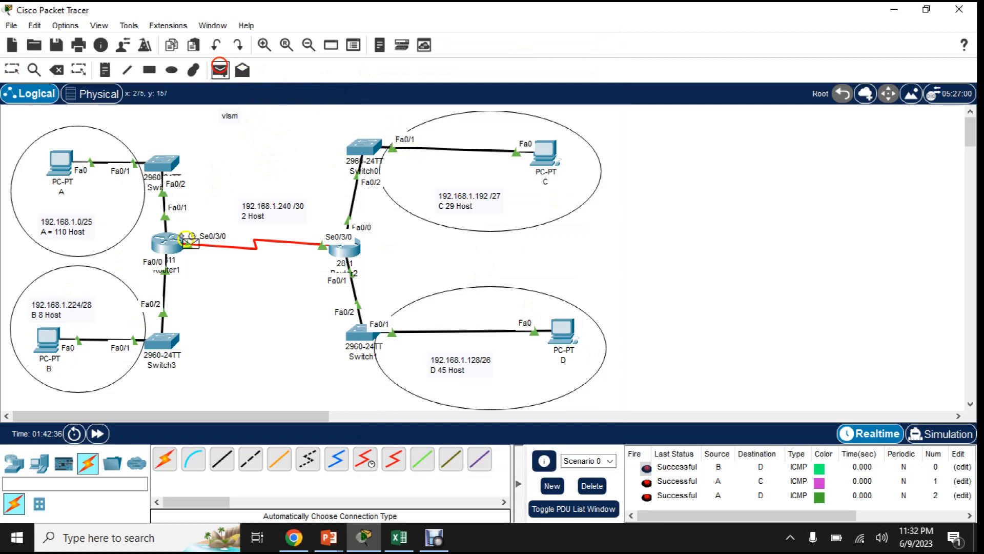
left_click(57, 339)
left_click(553, 154)
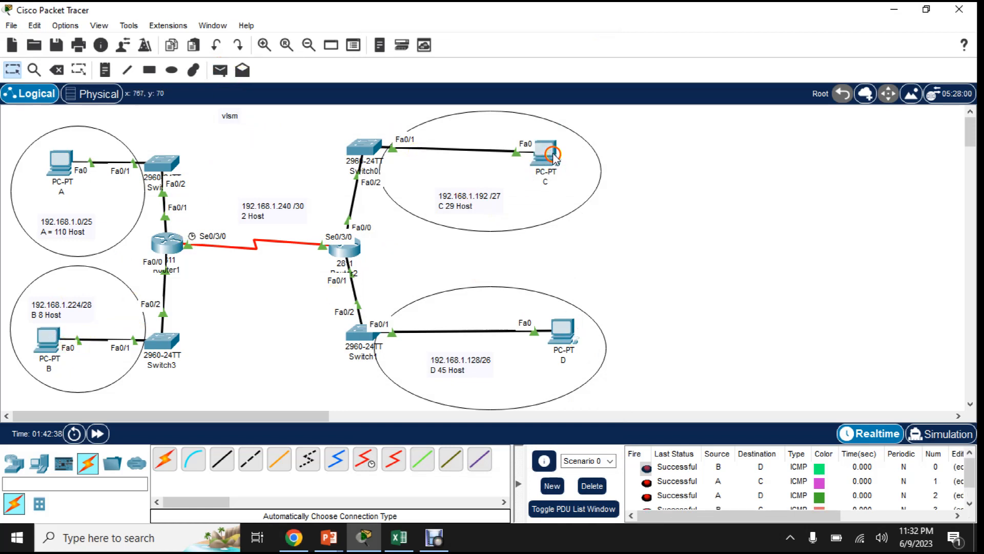
left_click(724, 455)
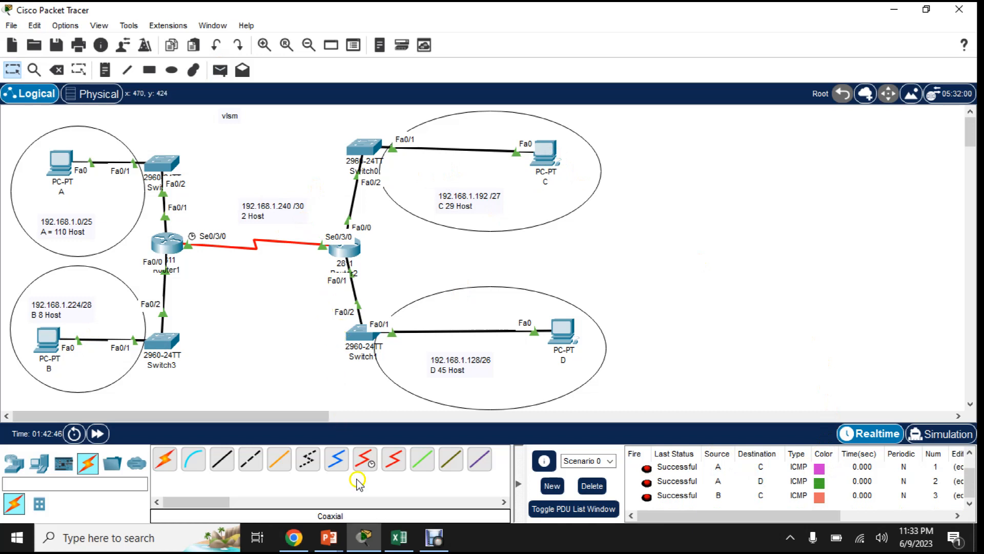
left_click(436, 536)
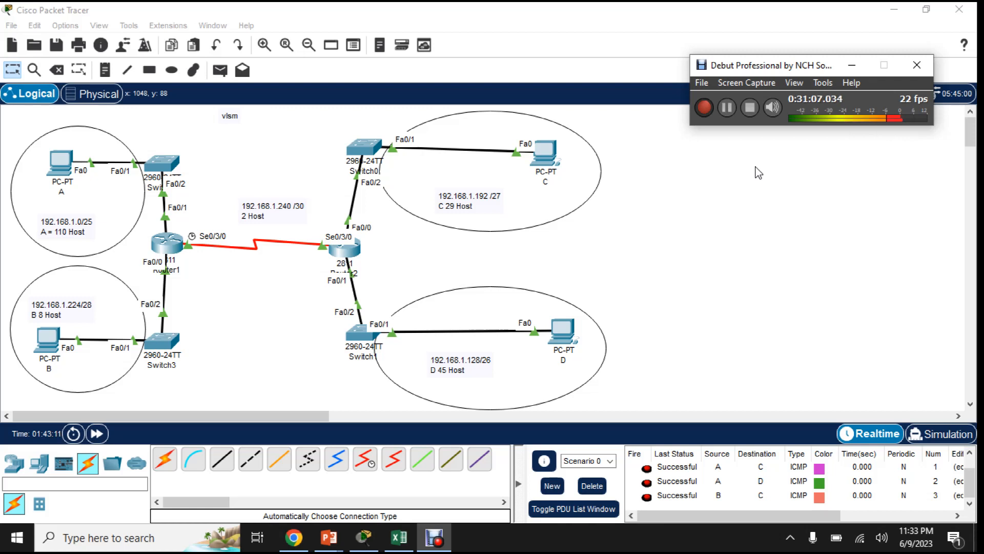
left_click(757, 139)
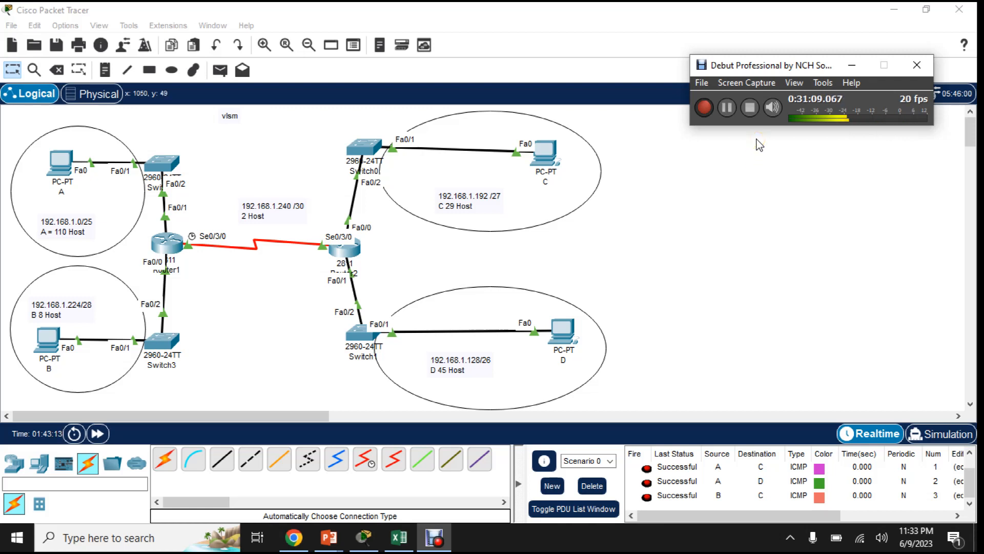